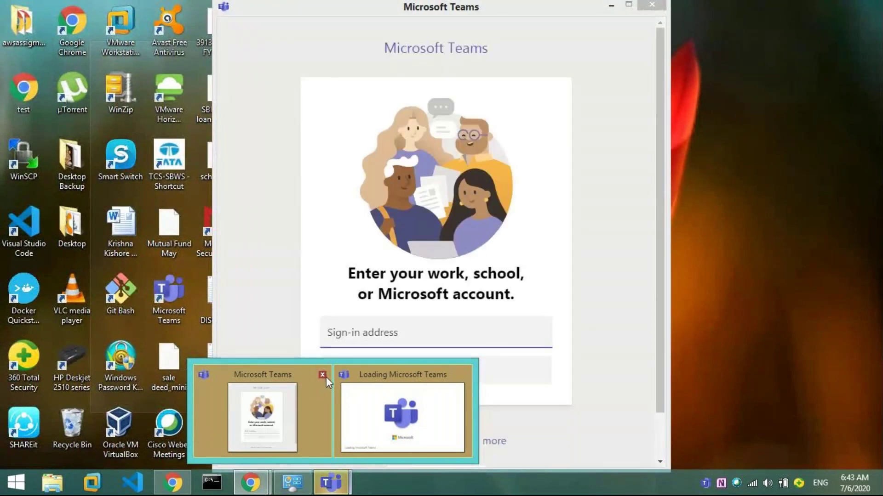
# - Close the Microsoft Teams window and switch to the SharePoint Site contents page in the browser
pyautogui.click(325, 376)
pyautogui.click(329, 17)
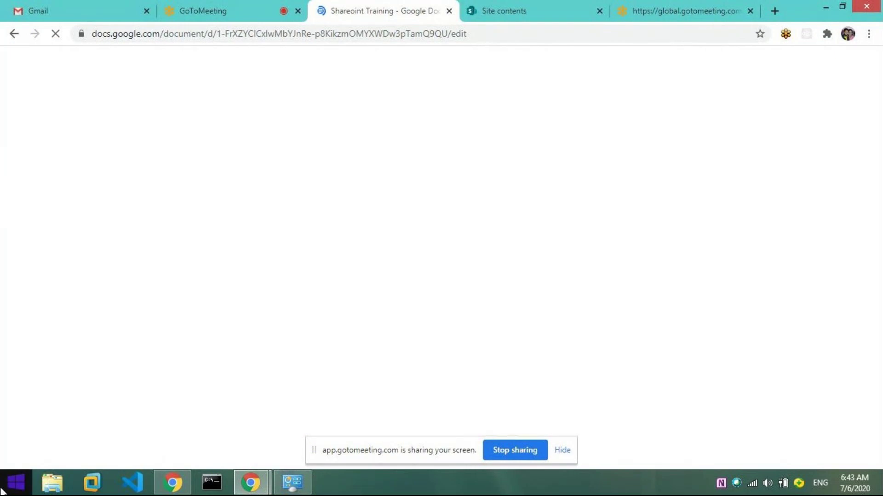
pyautogui.click(539, 16)
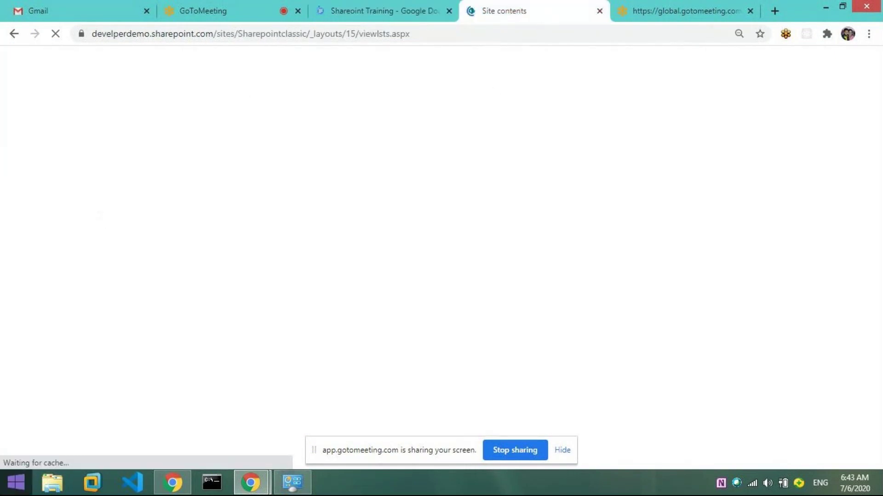
# - Check the Windows Firewall status for the private and public networks, and close the firewall window
pyautogui.click(14, 483)
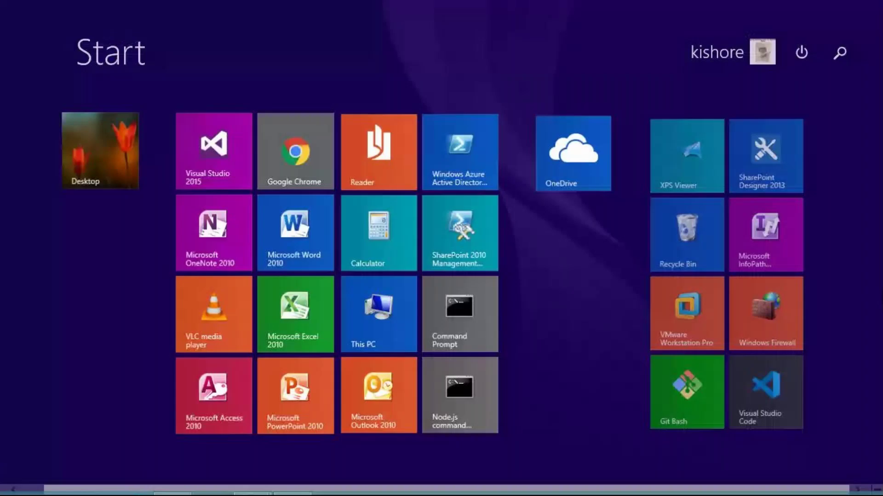
pyautogui.click(782, 317)
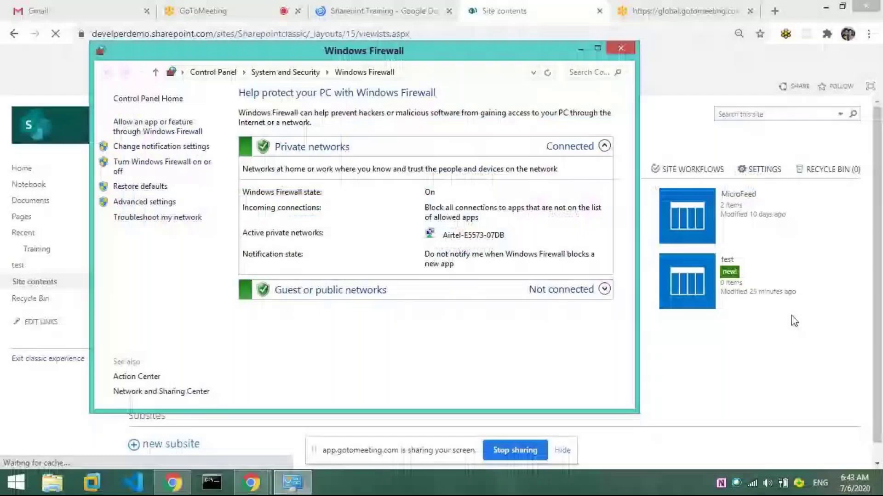
pyautogui.click(622, 50)
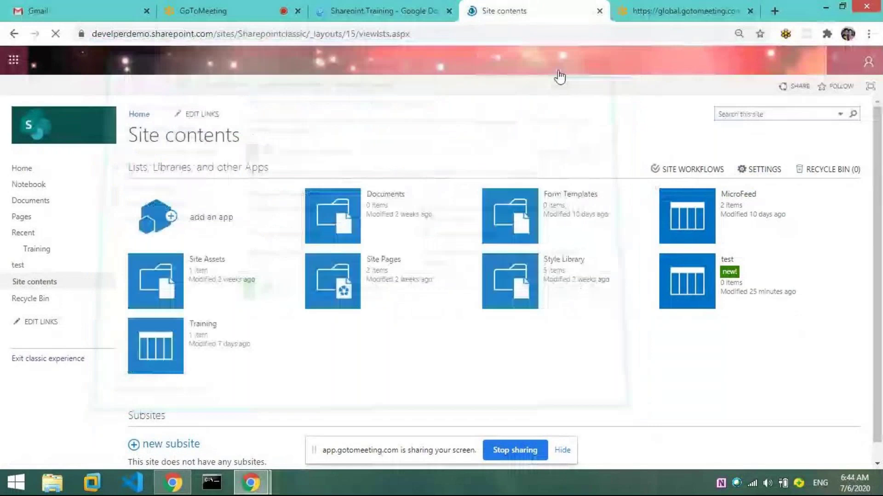
# - Read the hands-on instructions for creating a list and library in the Shareoint Training document
pyautogui.click(392, 13)
pyautogui.click(400, 34)
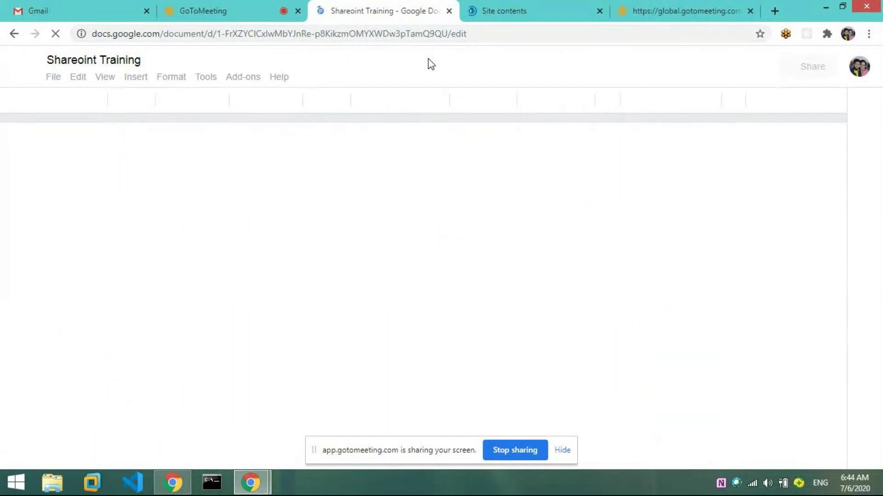
pyautogui.click(501, 9)
pyautogui.click(391, 10)
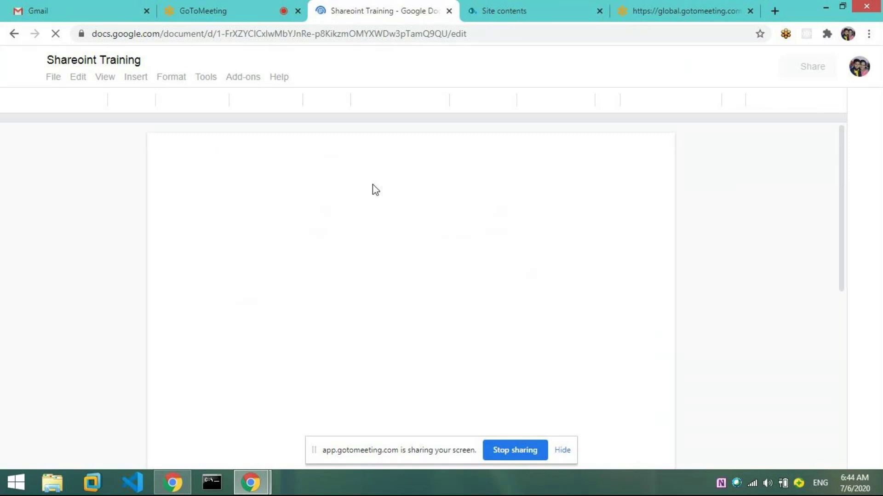
pyautogui.scroll(-6, 373, 192)
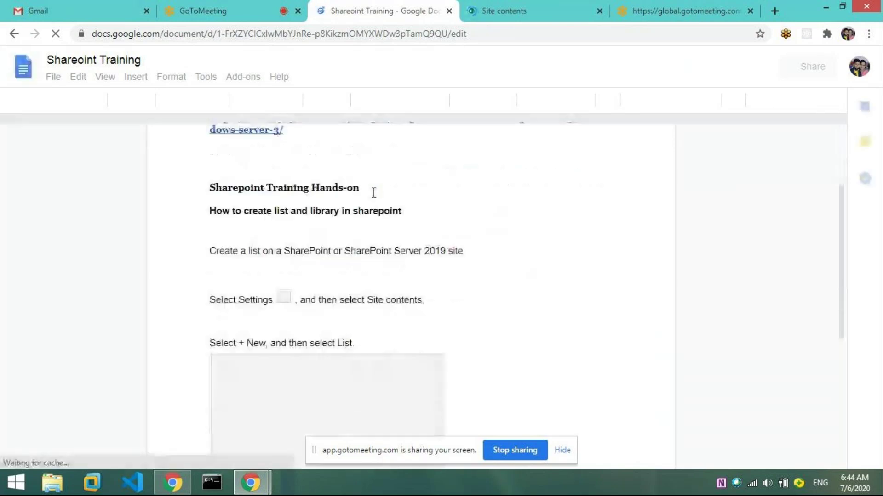
# - View the Documents library from the SharePoint site contents, return, and open the test list
pyautogui.click(489, 8)
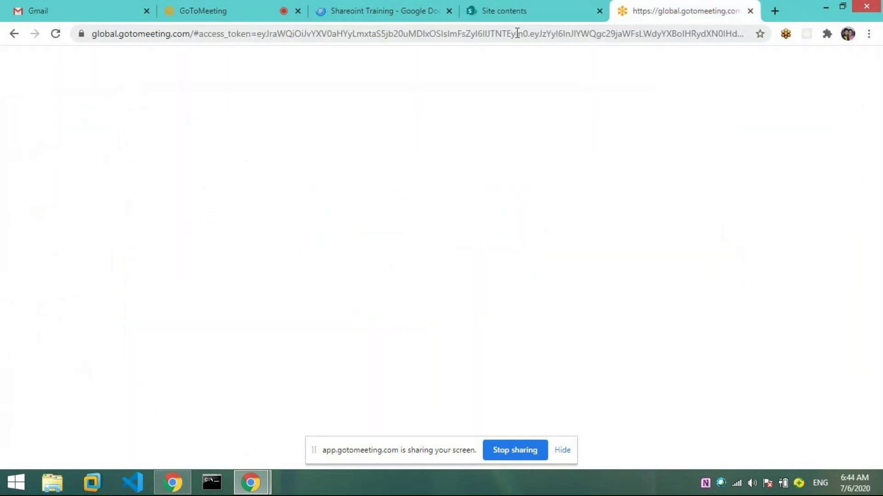
pyautogui.click(513, 11)
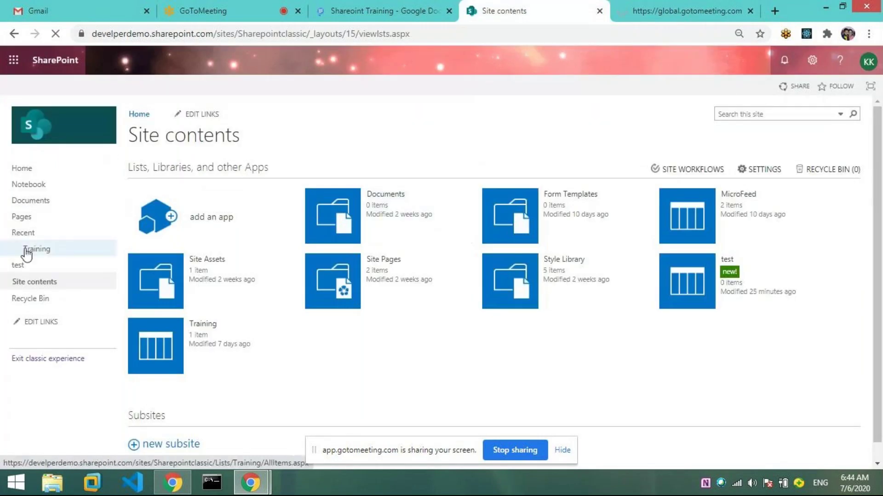
pyautogui.click(348, 215)
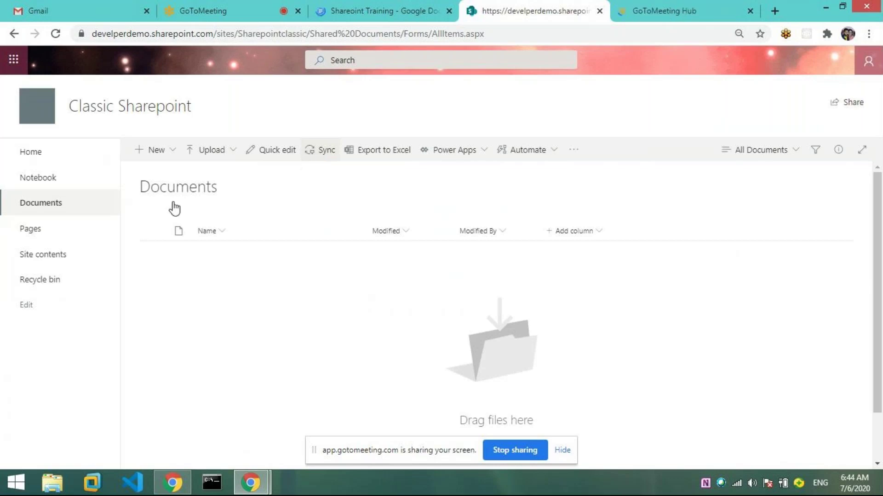
pyautogui.click(14, 35)
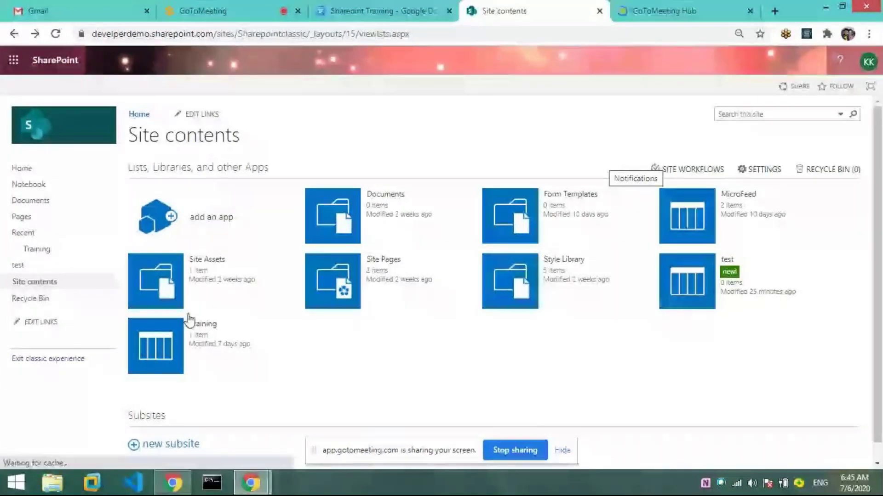
pyautogui.click(694, 279)
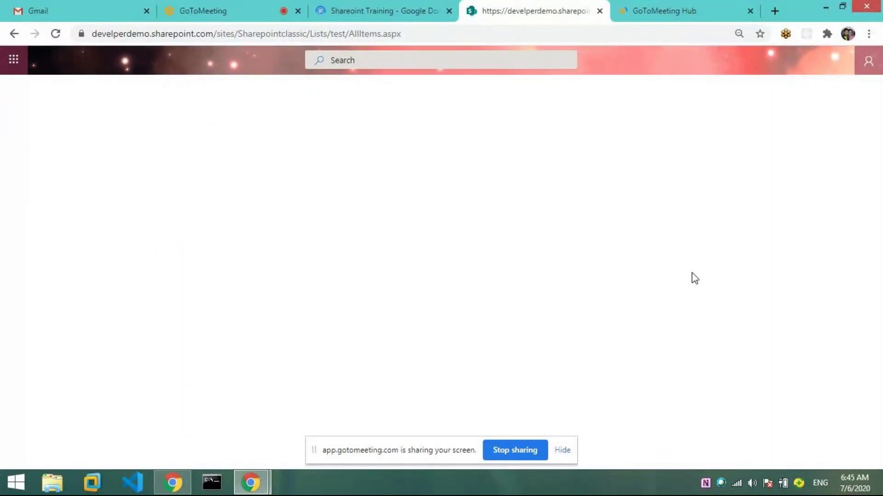
pyautogui.click(379, 15)
pyautogui.click(519, 20)
pyautogui.click(404, 7)
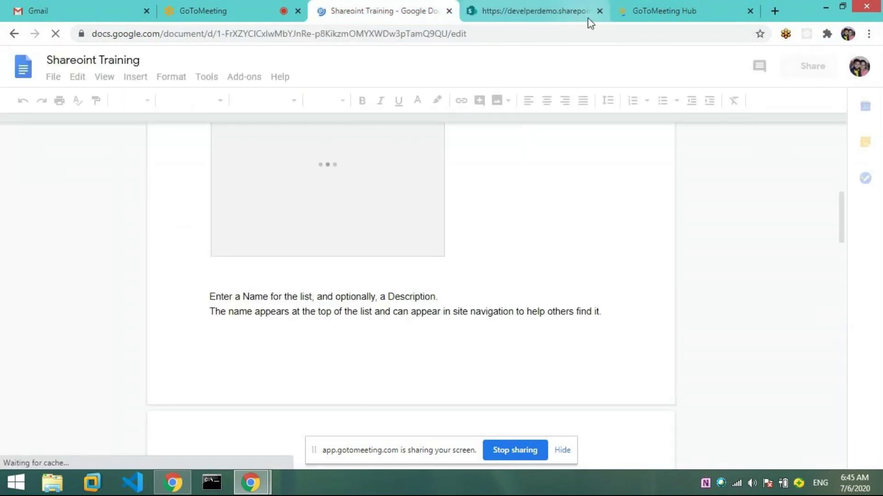
pyautogui.click(631, 8)
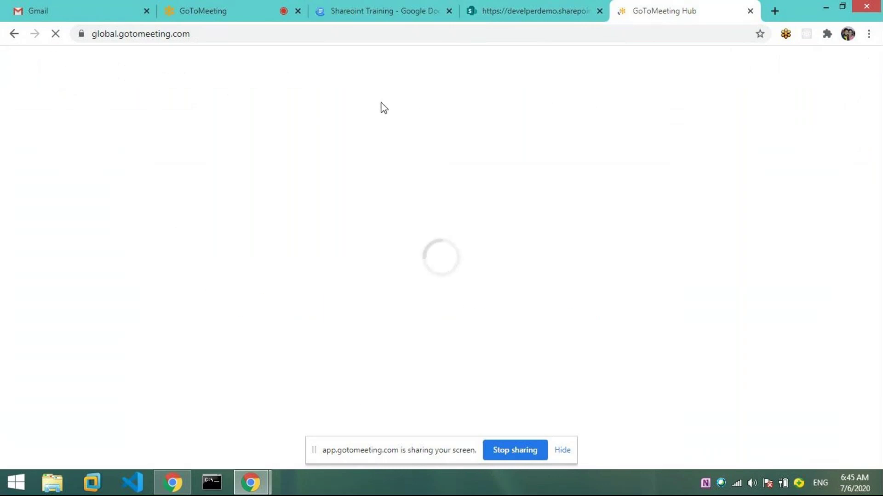
pyautogui.click(245, 8)
pyautogui.click(852, 64)
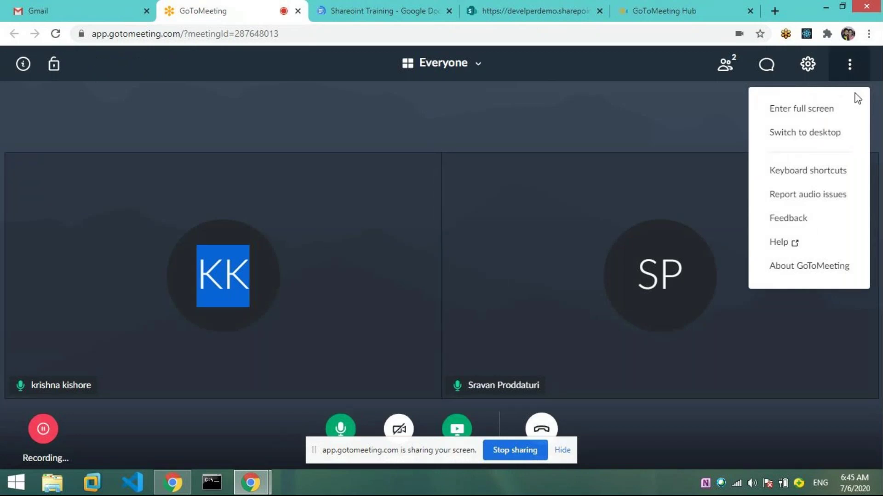
pyautogui.click(580, 119)
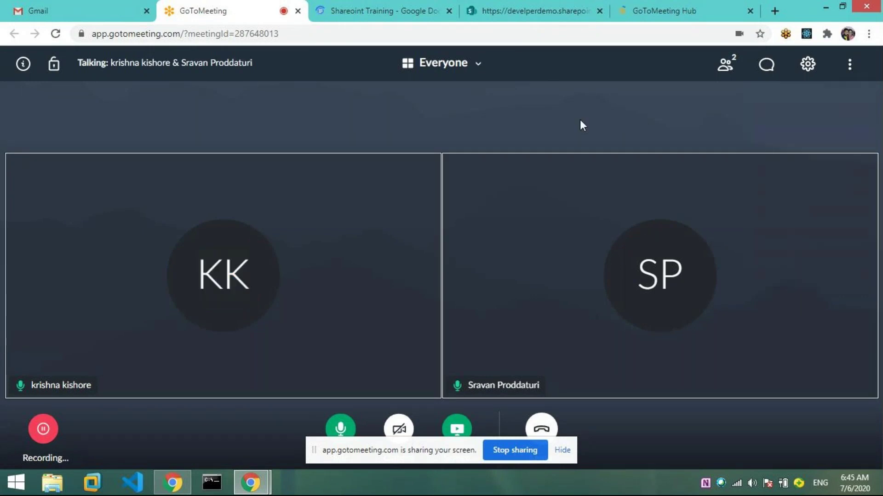
pyautogui.click(380, 18)
pyautogui.click(251, 17)
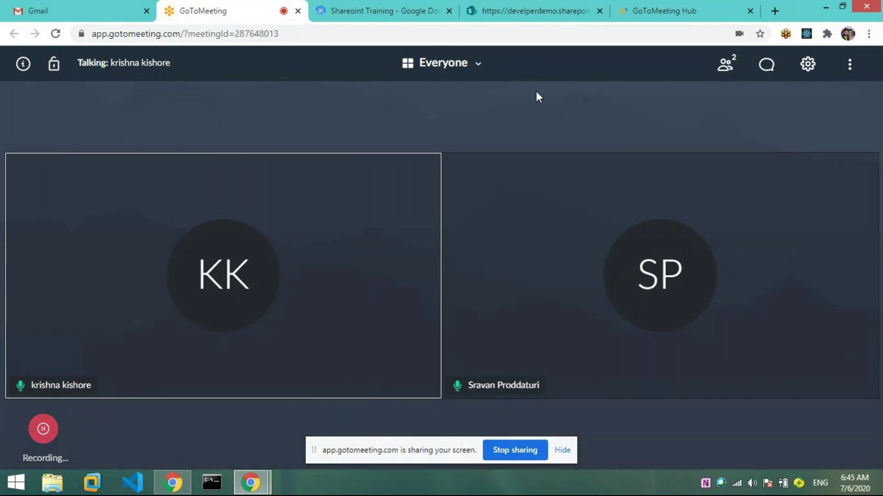
pyautogui.click(476, 69)
pyautogui.click(609, 110)
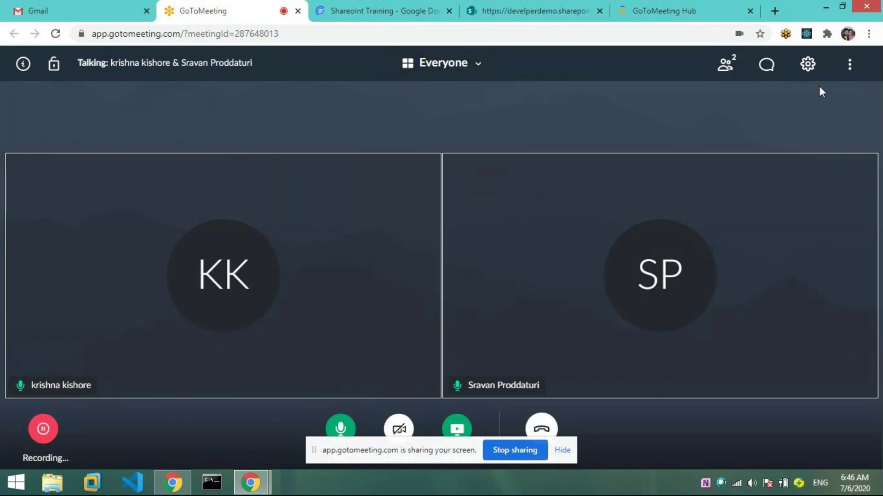
pyautogui.click(850, 66)
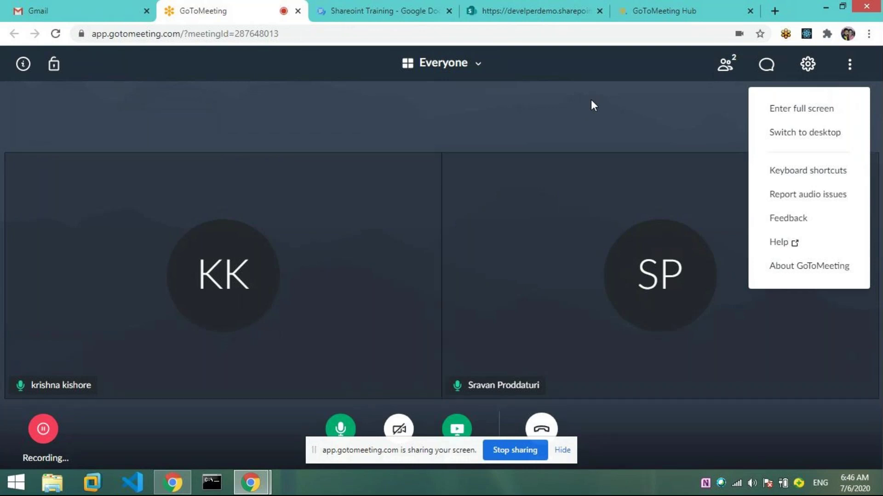
pyautogui.click(591, 102)
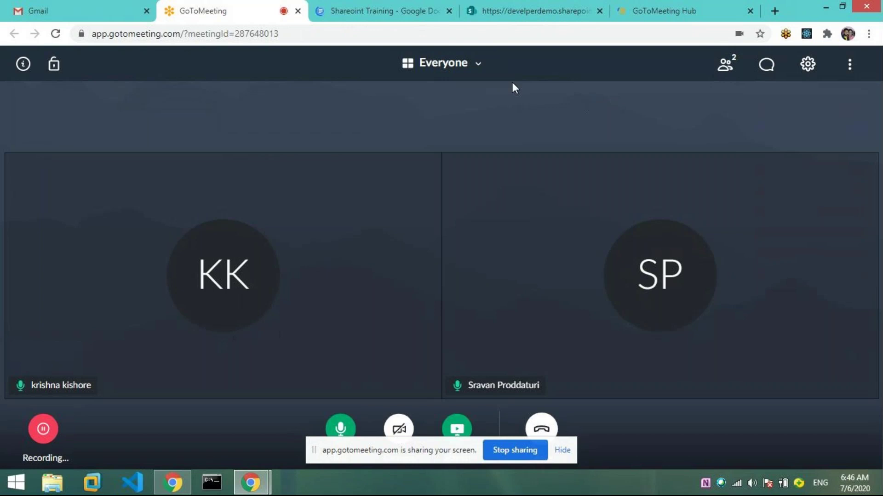
pyautogui.click(850, 63)
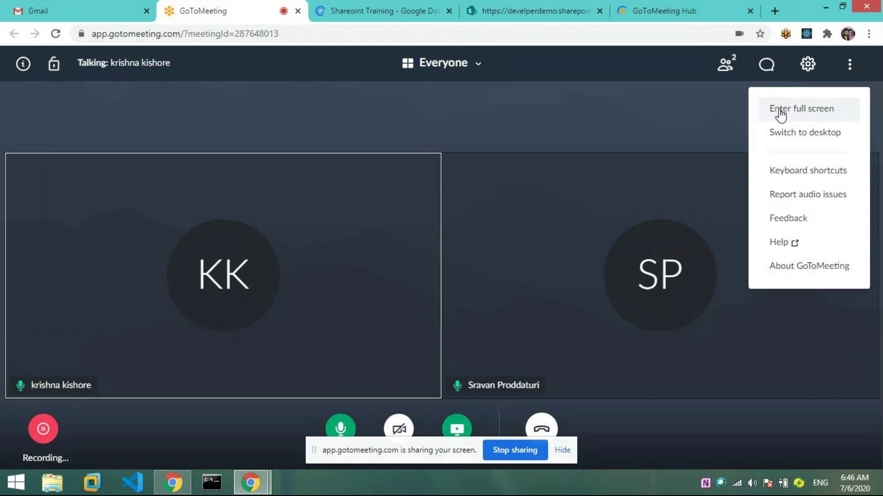
pyautogui.click(662, 115)
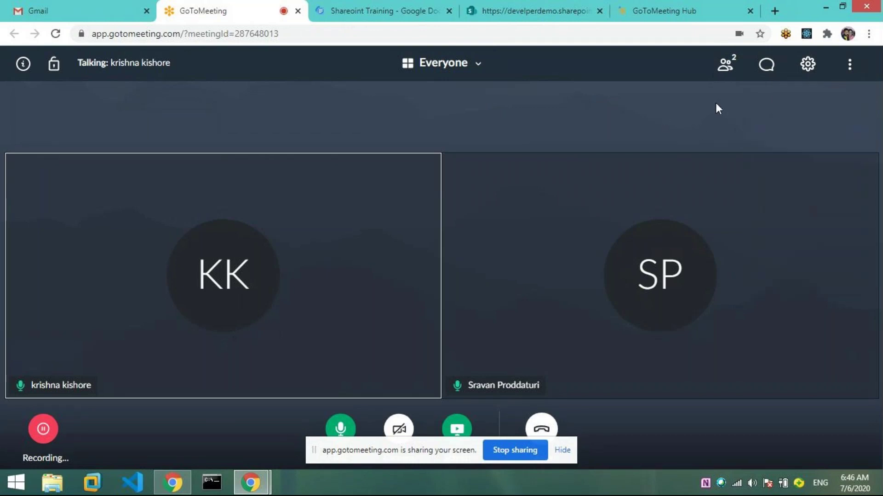
pyautogui.click(849, 64)
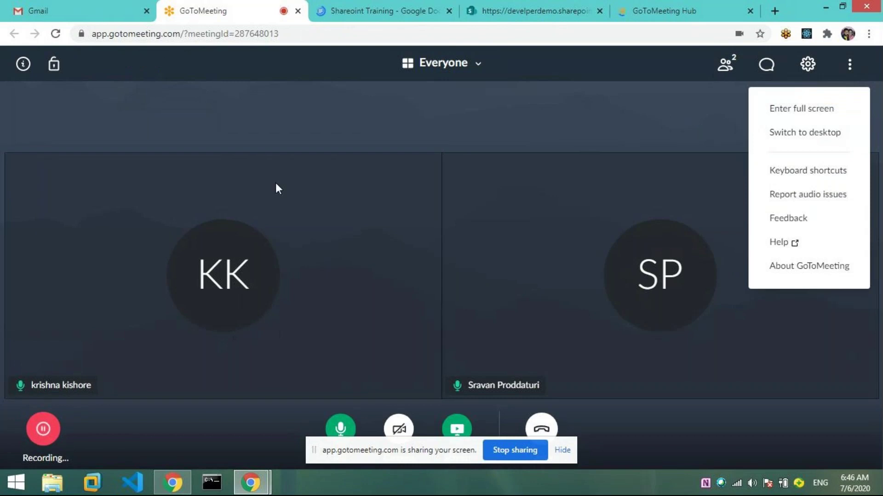
pyautogui.click(364, 14)
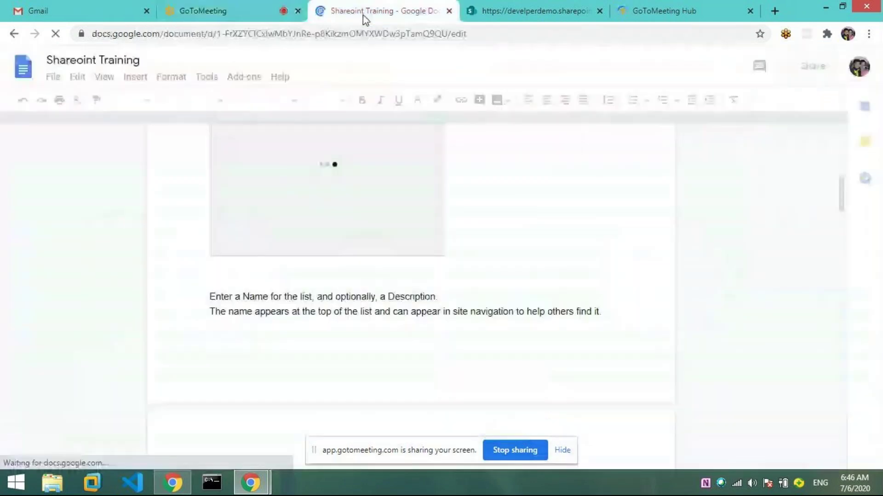
# - Close the GoToMeeting Hub page and return the SharePoint test list to the classic experience
pyautogui.click(531, 12)
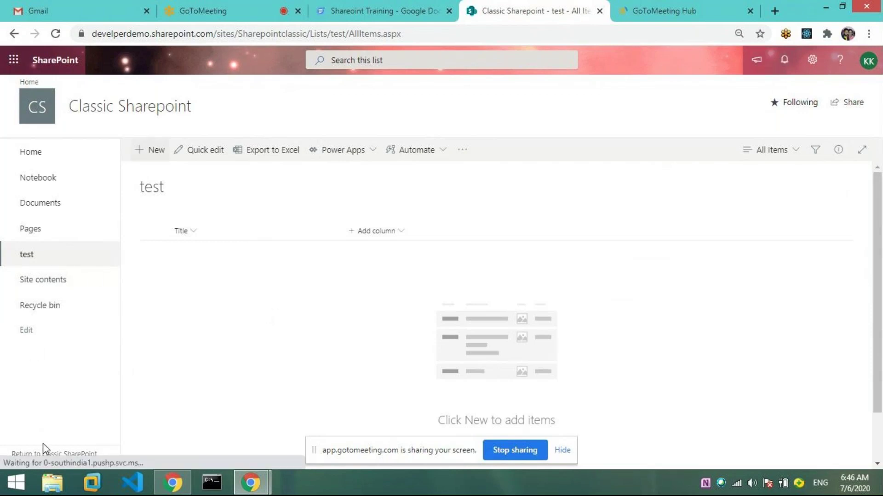
pyautogui.click(52, 453)
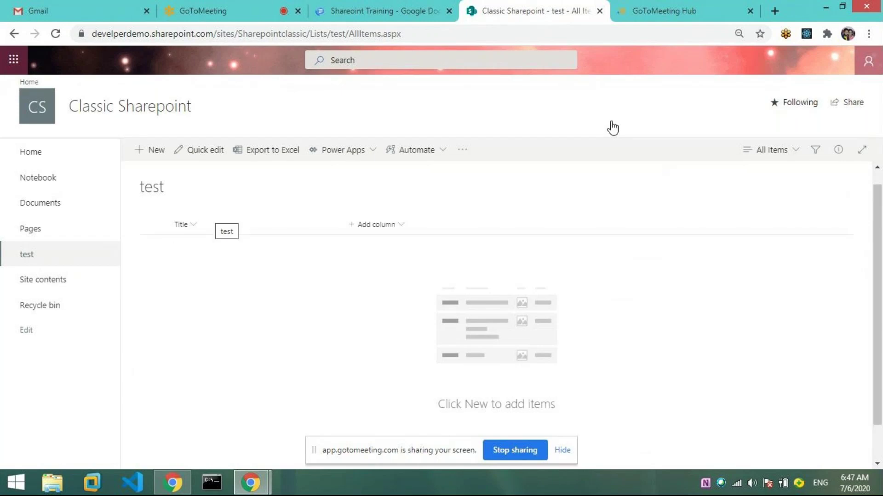
pyautogui.click(724, 12)
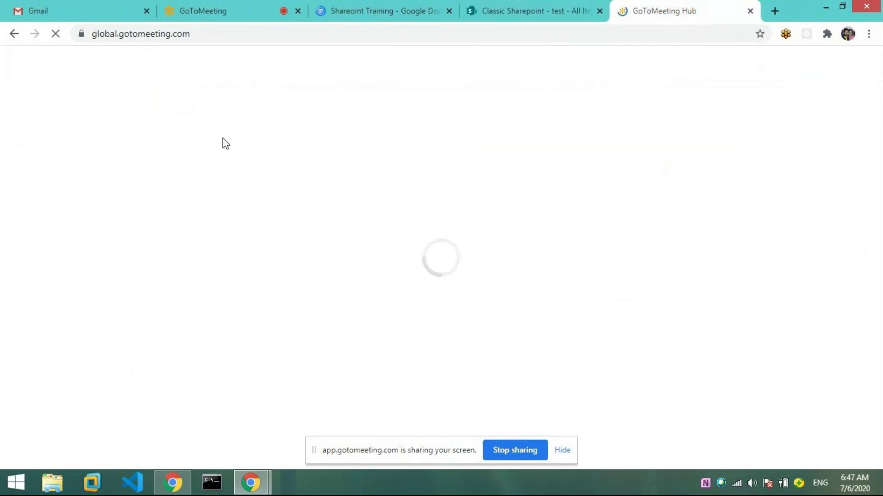
pyautogui.hotkey('ctrl', 'w')
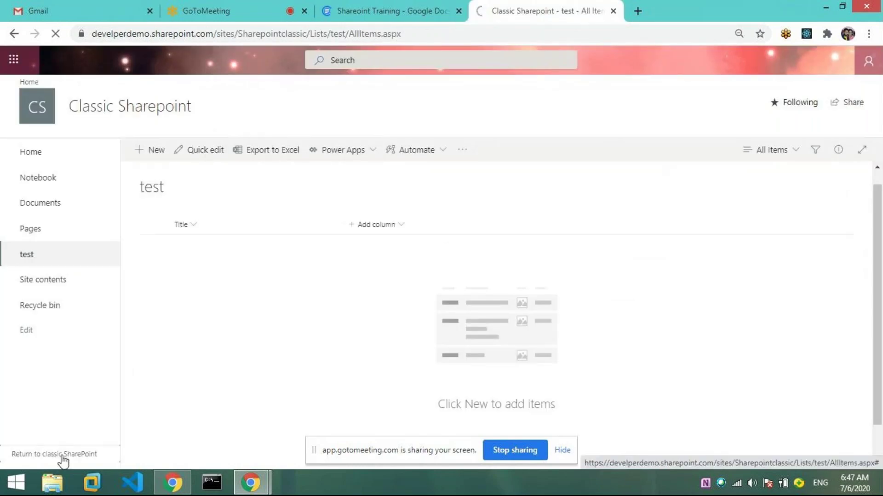
pyautogui.click(63, 455)
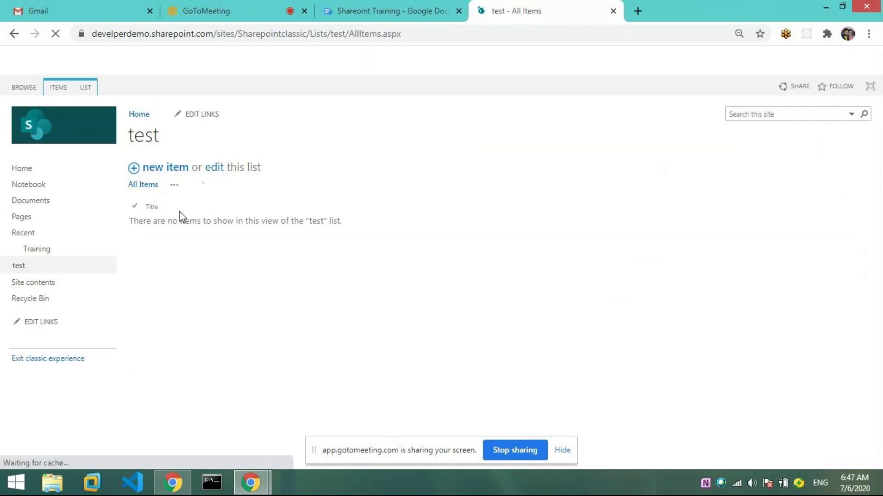
# - Show the test list's management commands and look through its settings and Customize List options
pyautogui.click(89, 87)
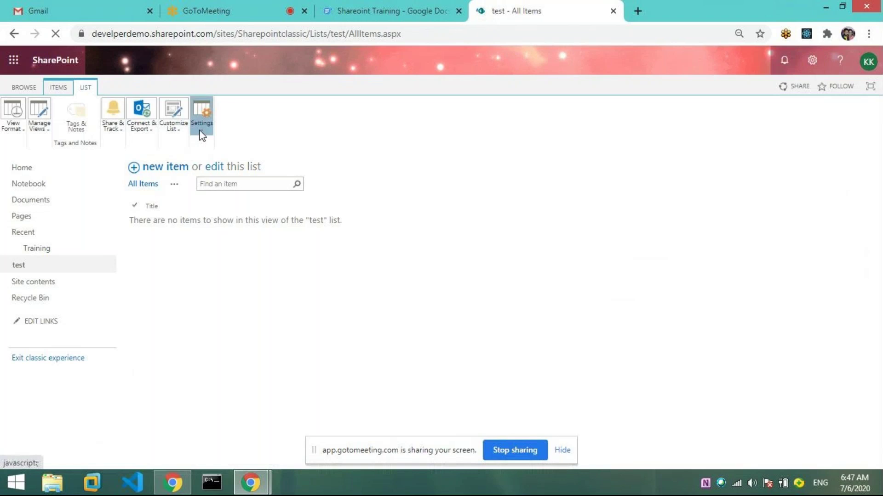
pyautogui.click(201, 134)
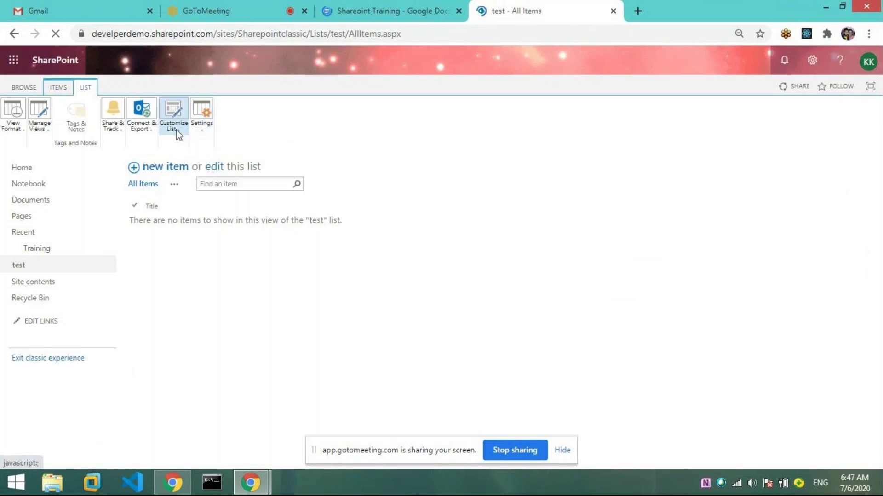
pyautogui.click(178, 131)
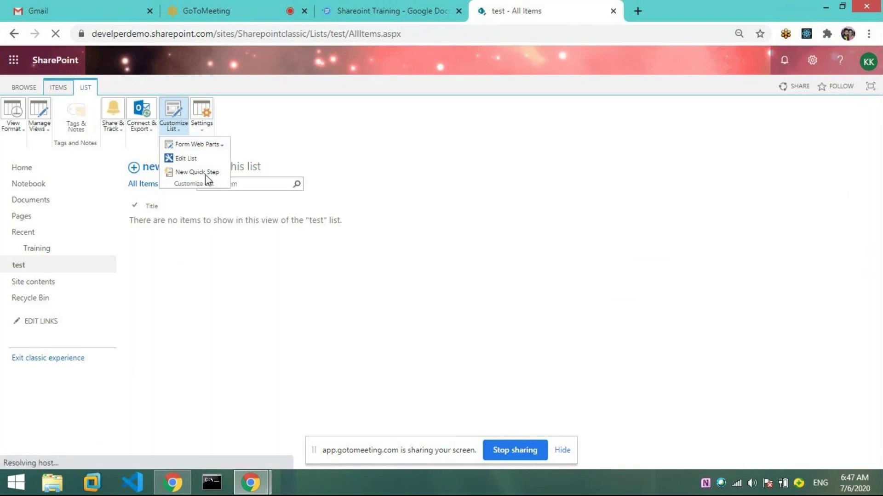
pyautogui.click(162, 241)
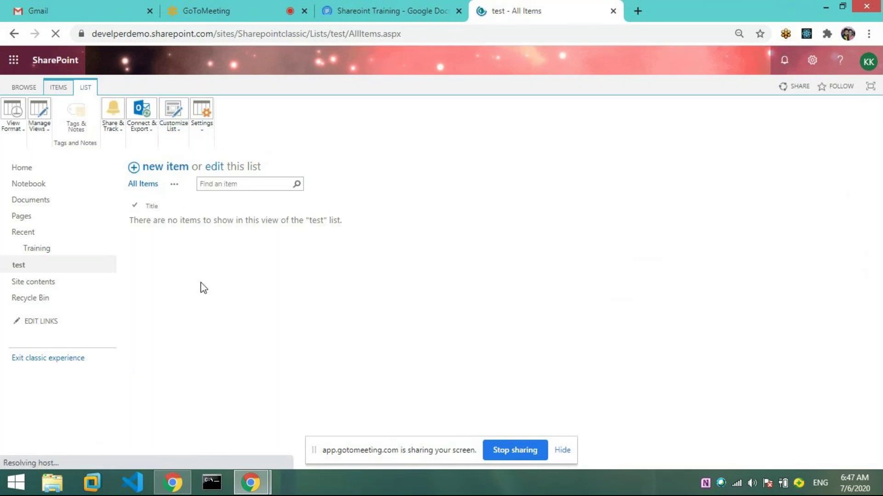
# - Highlight AllItems.aspx in the test list's address and NewForm.aspx in the new item form's address, and return to the list
pyautogui.moveTo(349, 33); pyautogui.dragTo(404, 34)
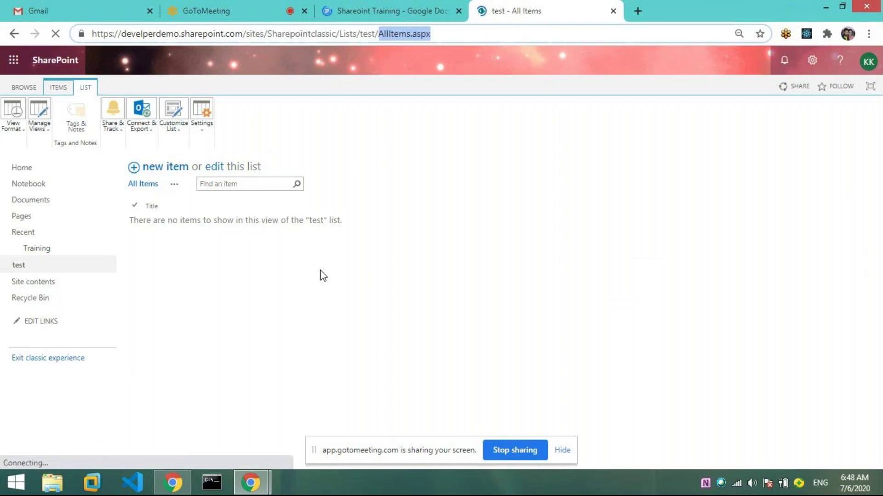
pyautogui.click(174, 173)
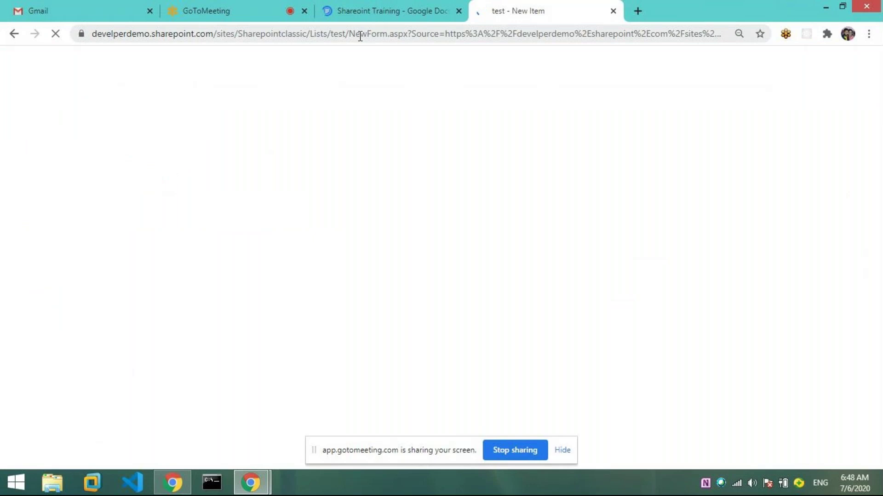
pyautogui.moveTo(351, 34); pyautogui.dragTo(402, 49)
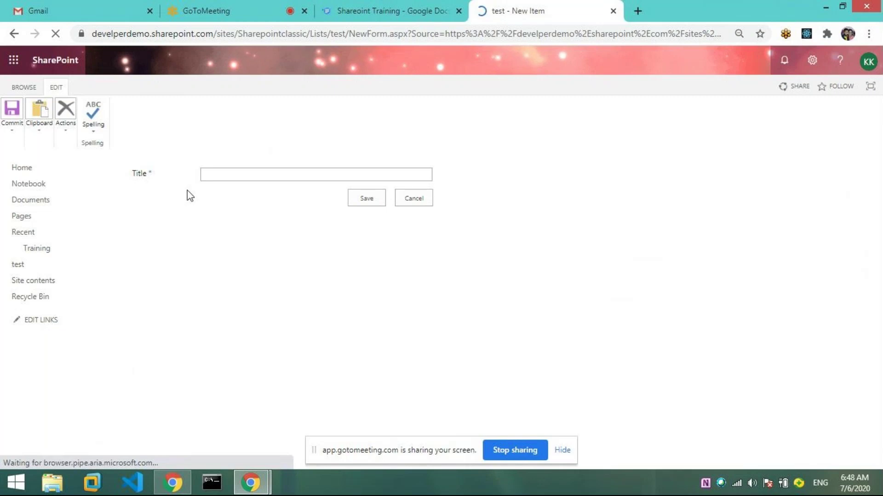
pyautogui.click(15, 34)
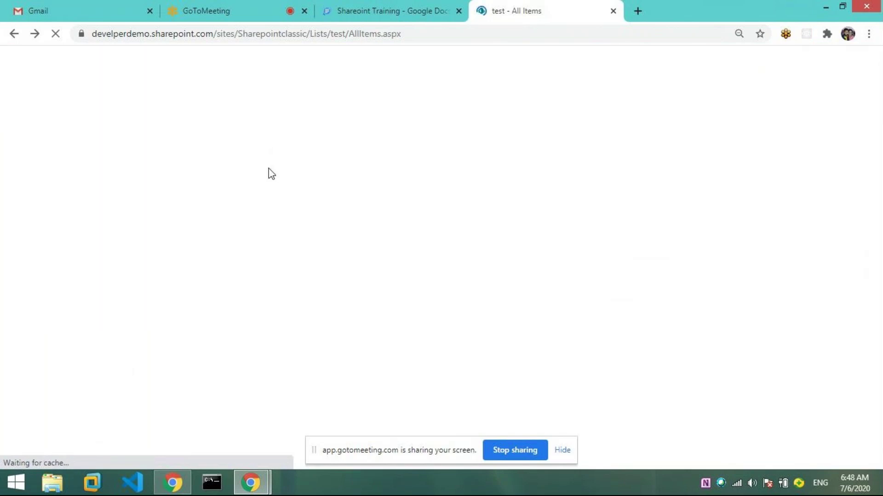
# - Add a new item titled "test" to the test list and save it
pyautogui.click(158, 173)
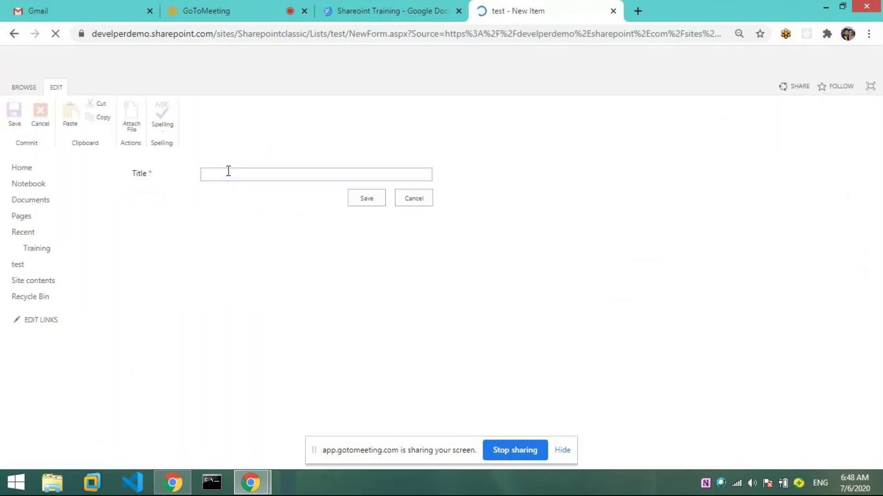
pyautogui.click(242, 178)
pyautogui.write('test')
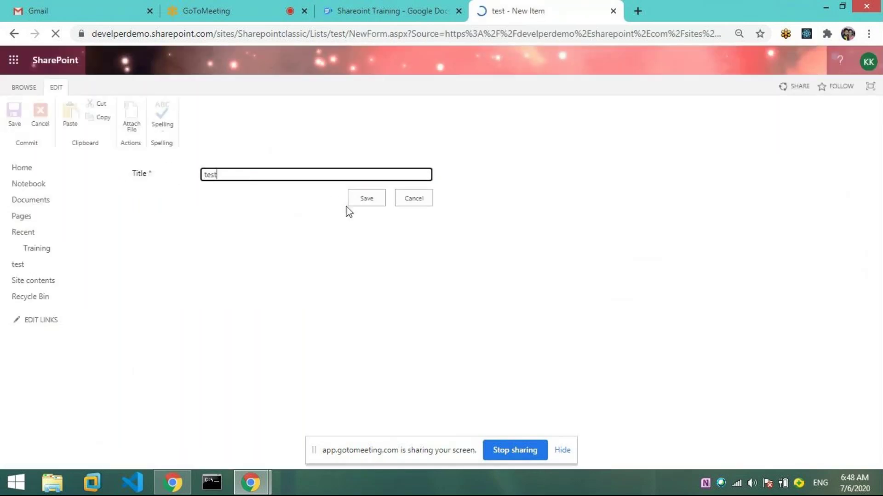
pyautogui.click(361, 205)
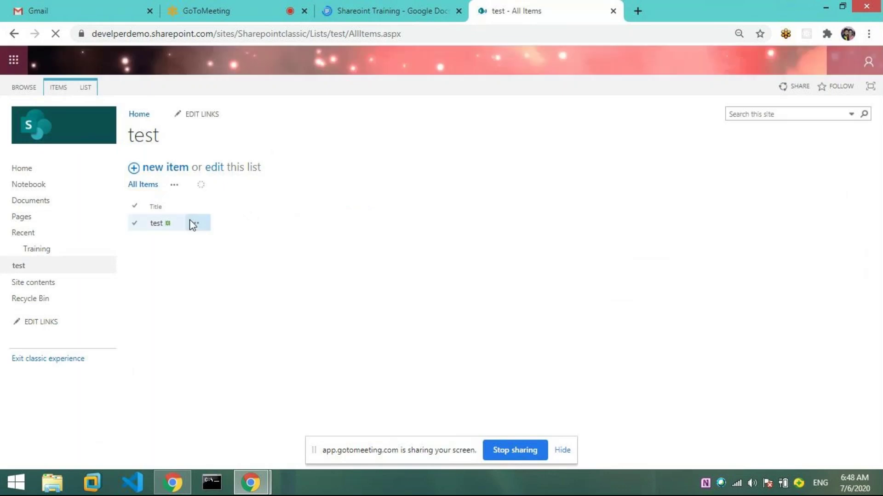
# - Open the test item for editing, highlight EditForm.aspx in the page address, and cancel the form without changes
pyautogui.click(196, 226)
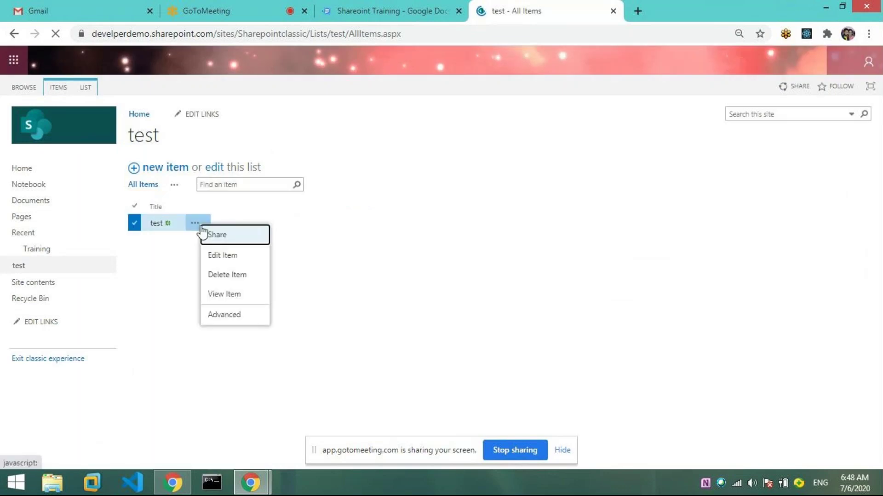
pyautogui.click(229, 256)
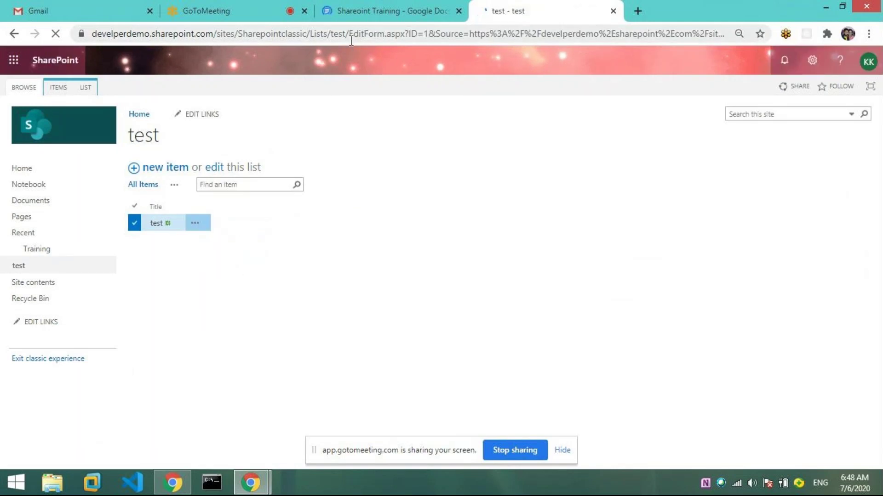
pyautogui.moveTo(350, 41); pyautogui.dragTo(403, 41)
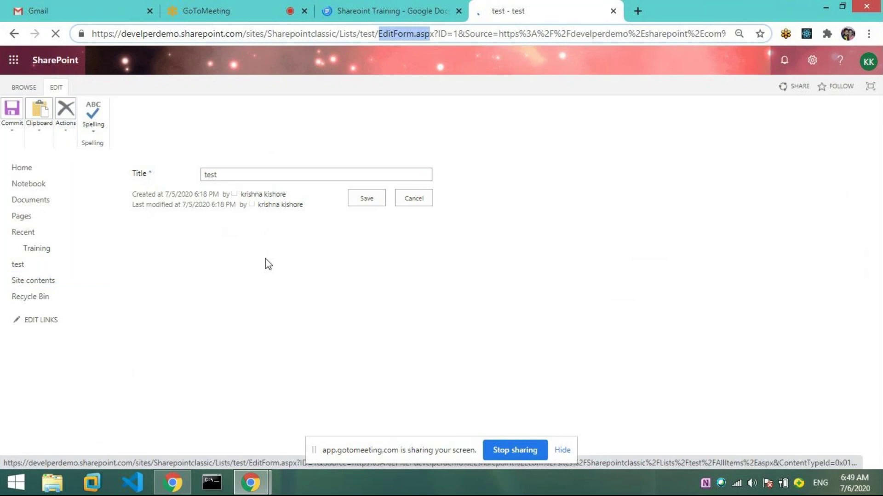
pyautogui.click(430, 205)
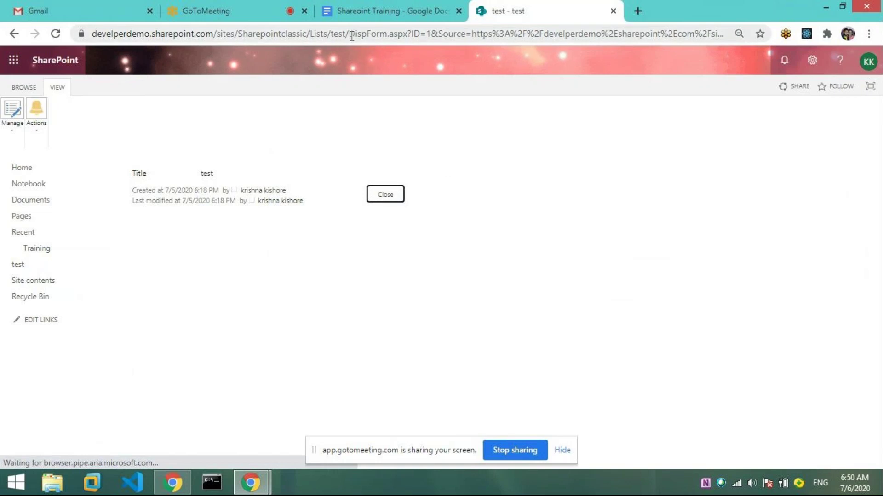
# - Highlight DispForm.aspx in the address of the test item's display form, reopen the item to show it again, and close it
pyautogui.moveTo(350, 34); pyautogui.dragTo(415, 36)
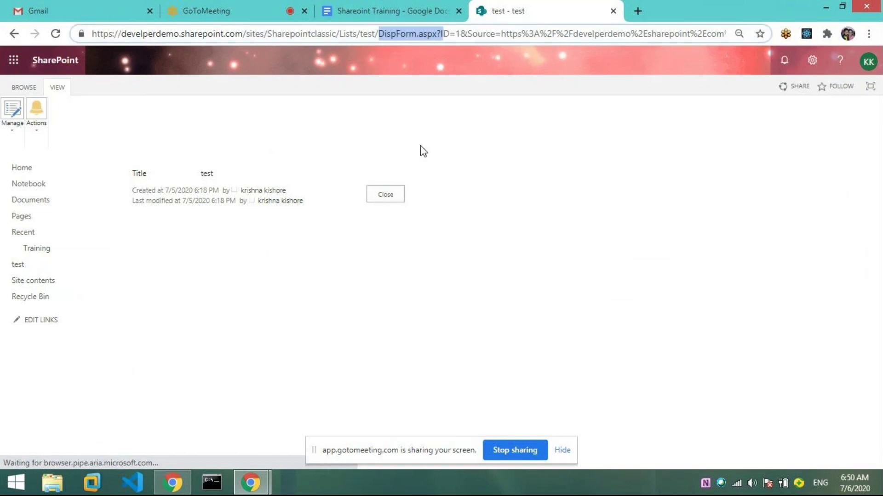
pyautogui.click(417, 45)
pyautogui.click(399, 195)
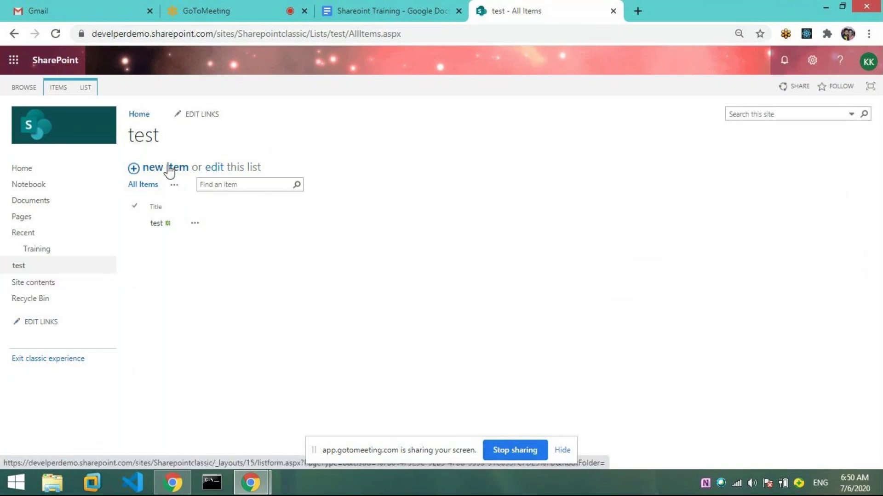
pyautogui.click(158, 224)
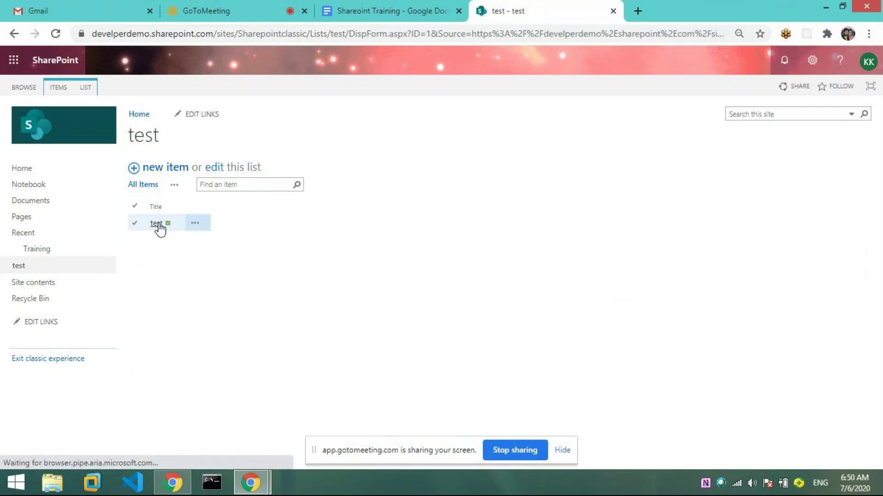
pyautogui.click(382, 40)
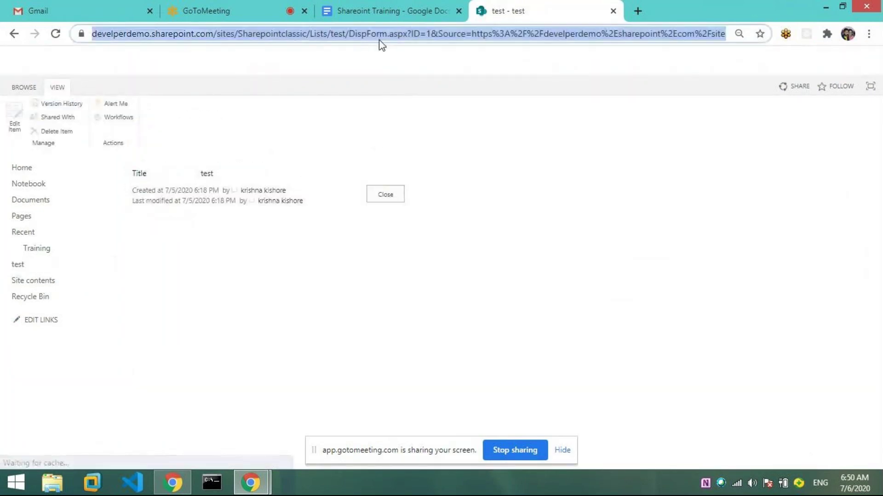
pyautogui.click(393, 35)
pyautogui.doubleClick(393, 34)
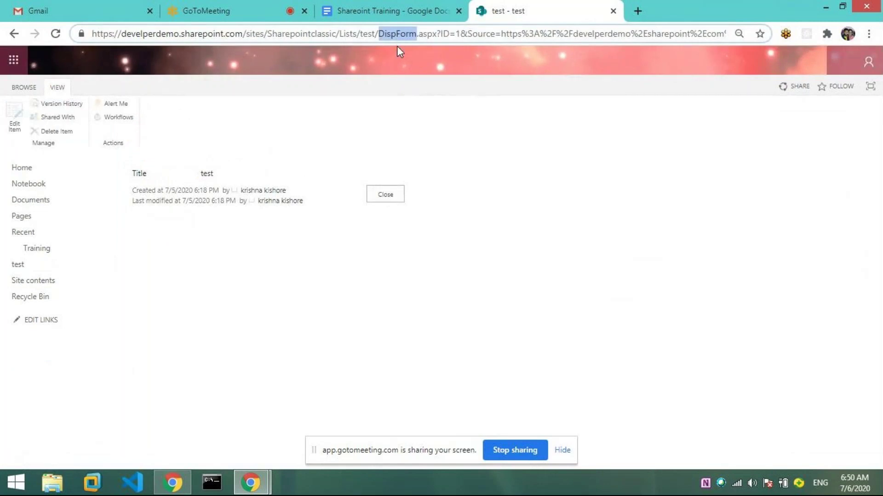
pyautogui.click(401, 193)
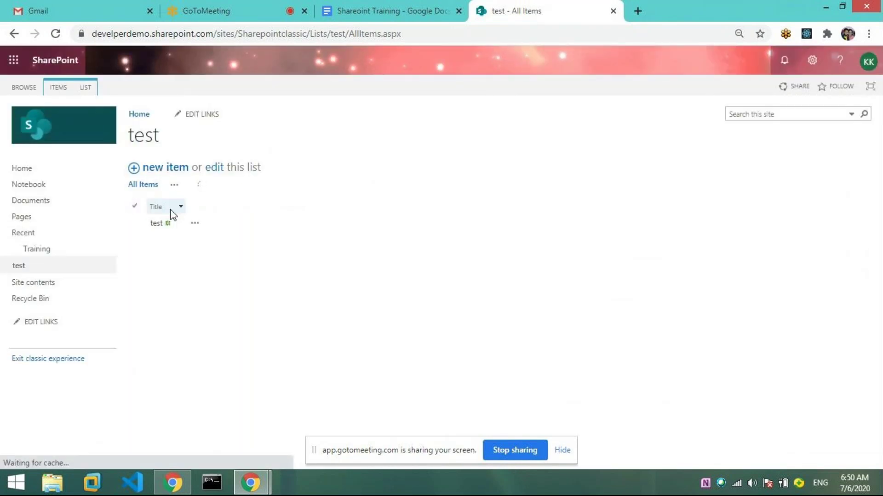
# - Compare the page addresses of the new item form and the test item's edit form, cancelling both forms
pyautogui.moveTo(407, 35); pyautogui.dragTo(360, 41)
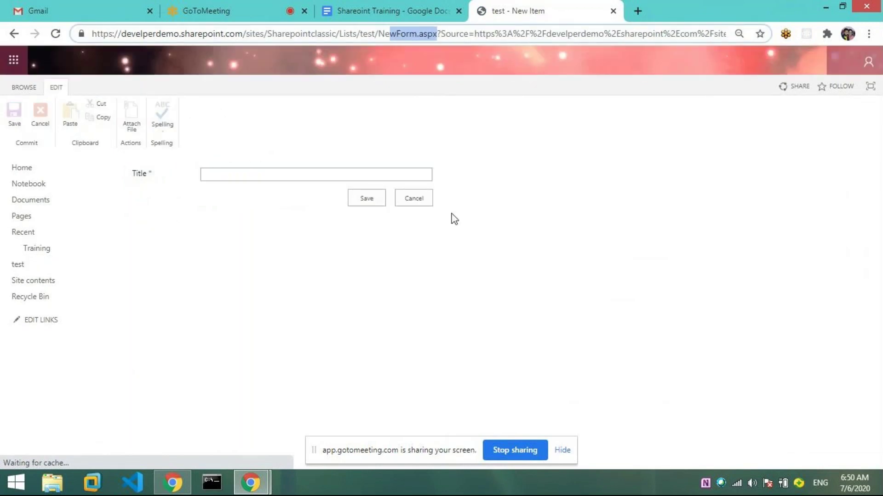
pyautogui.click(417, 202)
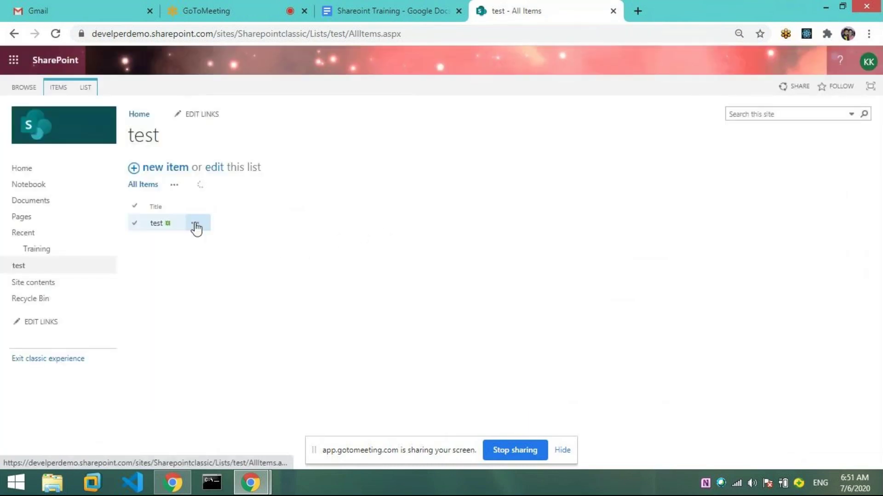
pyautogui.click(196, 227)
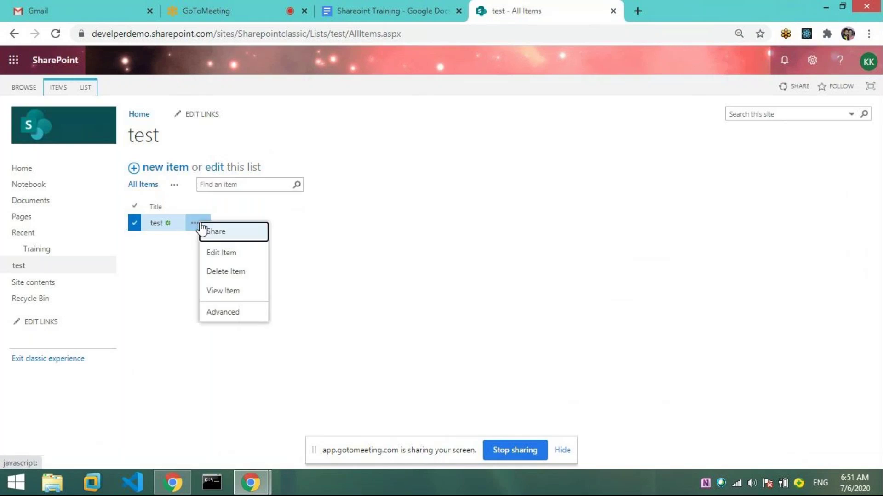
pyautogui.click(240, 282)
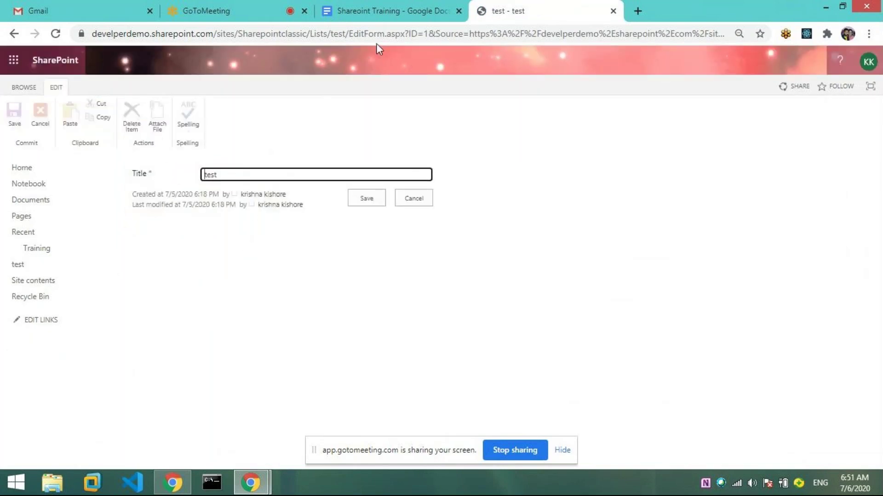
pyautogui.click(376, 42)
pyautogui.click(425, 203)
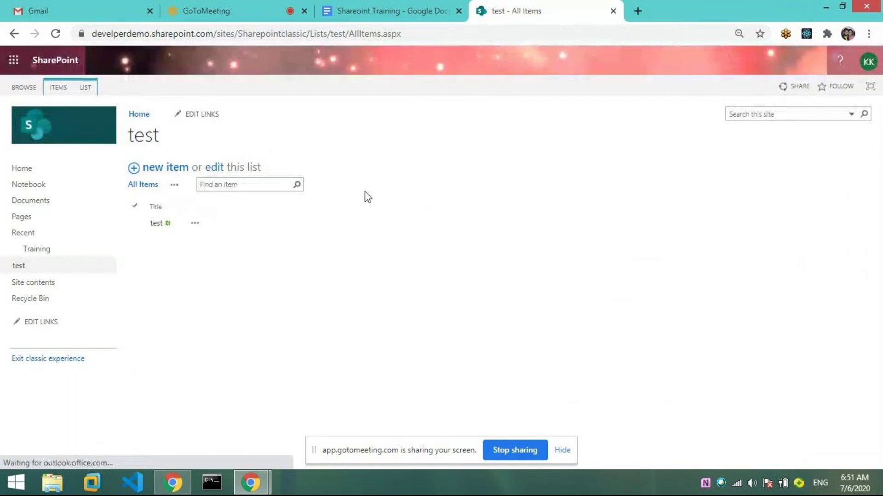
# - Open the test list's settings page and go to its Views section
pyautogui.click(91, 89)
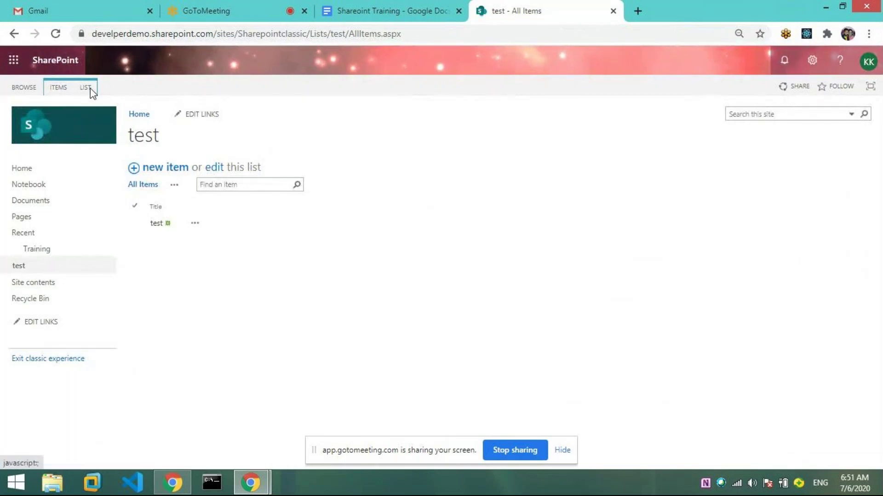
pyautogui.click(147, 227)
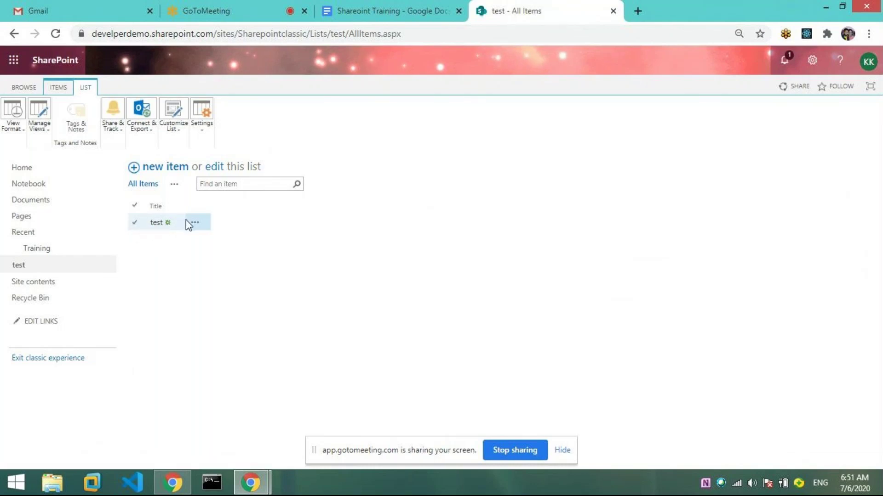
pyautogui.click(67, 91)
pyautogui.click(93, 89)
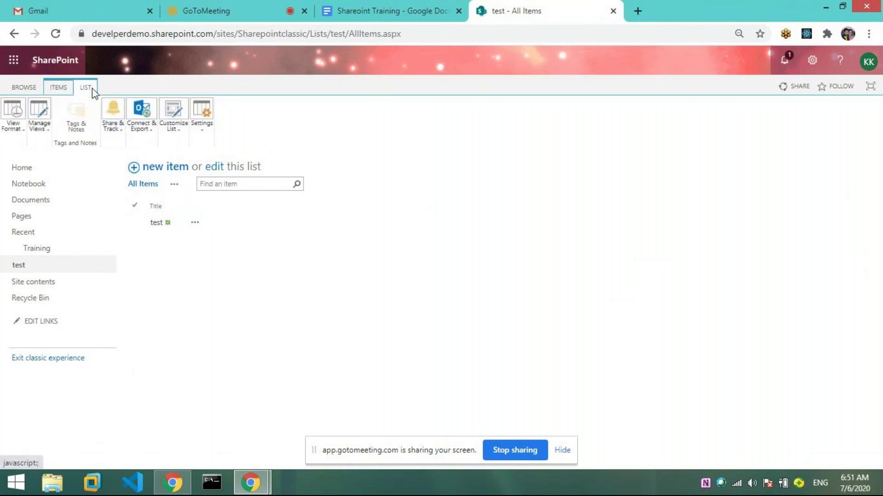
pyautogui.click(197, 117)
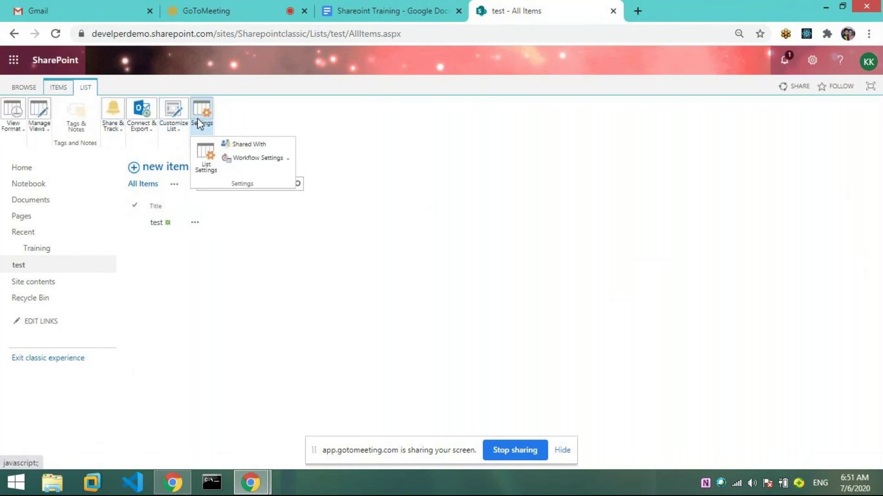
pyautogui.click(205, 157)
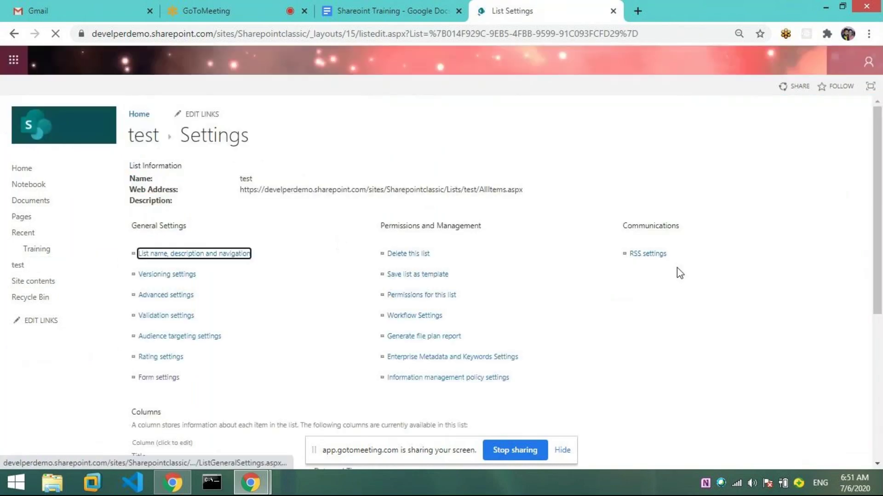
pyautogui.scroll(-4, 677, 265)
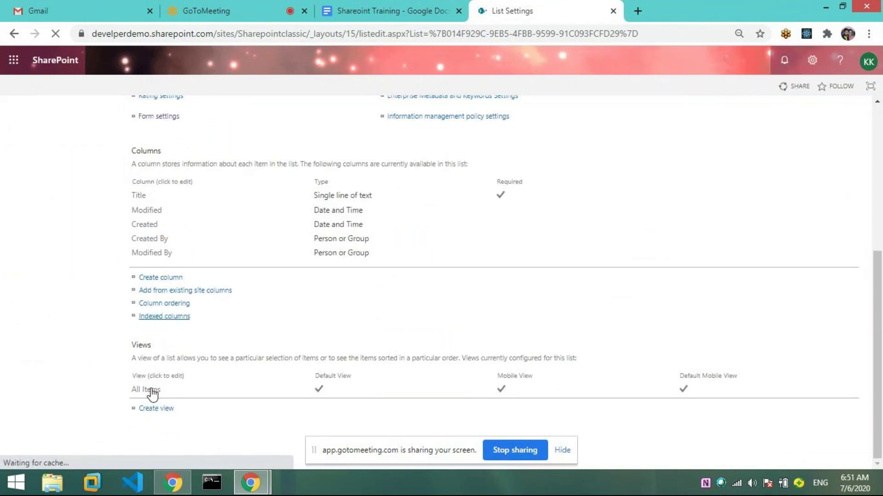
pyautogui.scroll(-1, 160, 405)
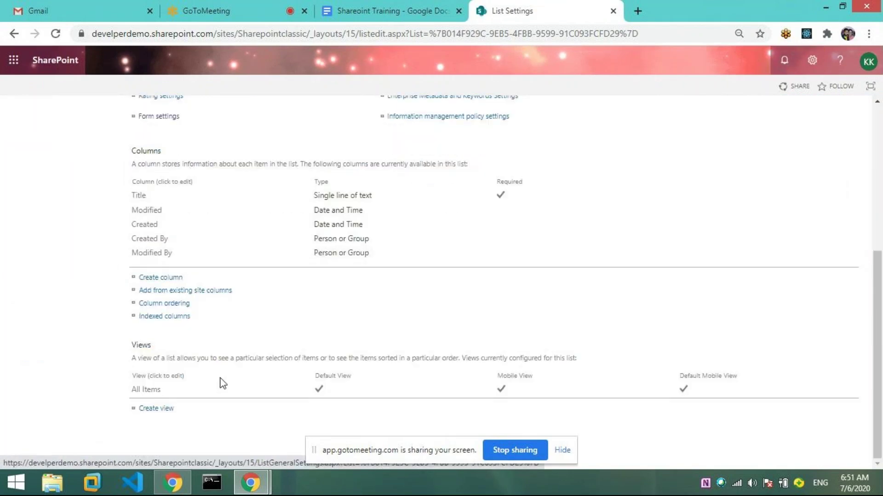
# - Display the ID column in the test list's All Items view and save the view
pyautogui.click(148, 392)
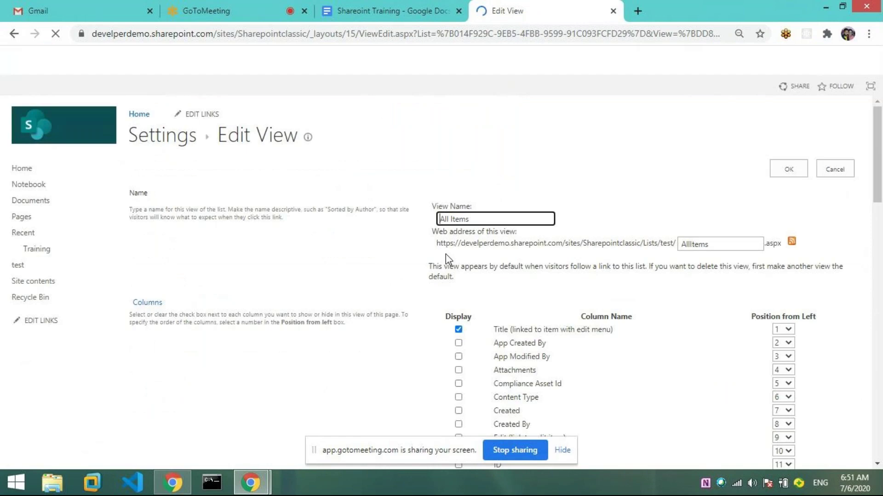
pyautogui.scroll(-4, 448, 256)
pyautogui.click(458, 272)
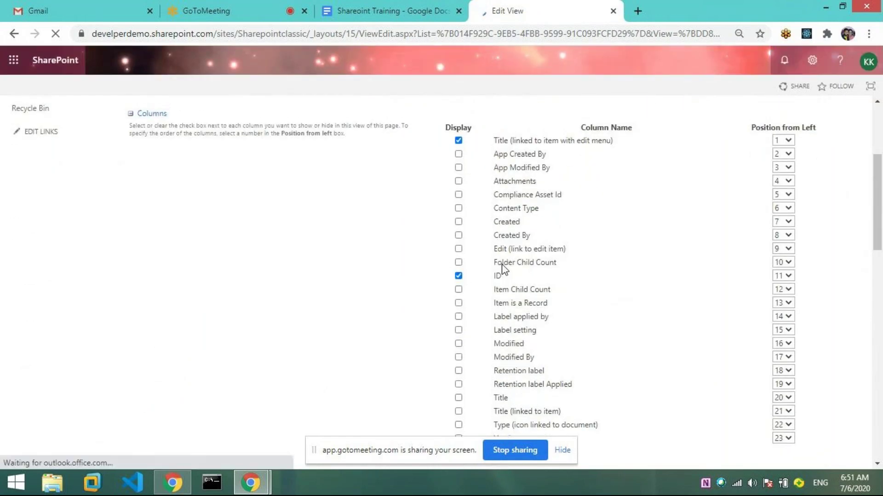
pyautogui.scroll(4, 502, 265)
pyautogui.click(789, 170)
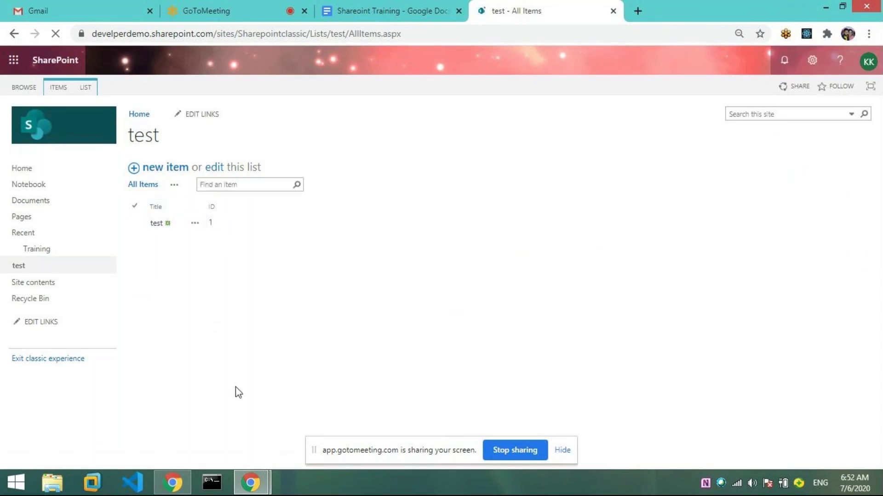
# - Return to the test list's settings page from the All Items view
pyautogui.click(94, 87)
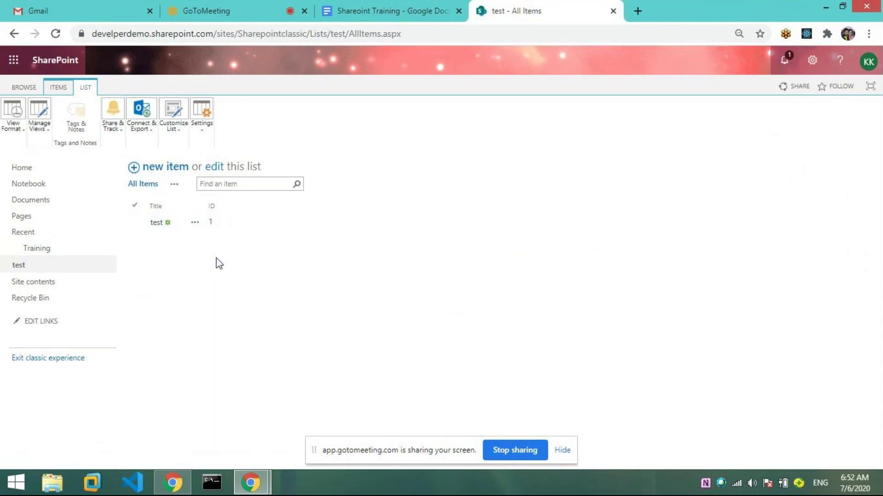
pyautogui.click(203, 111)
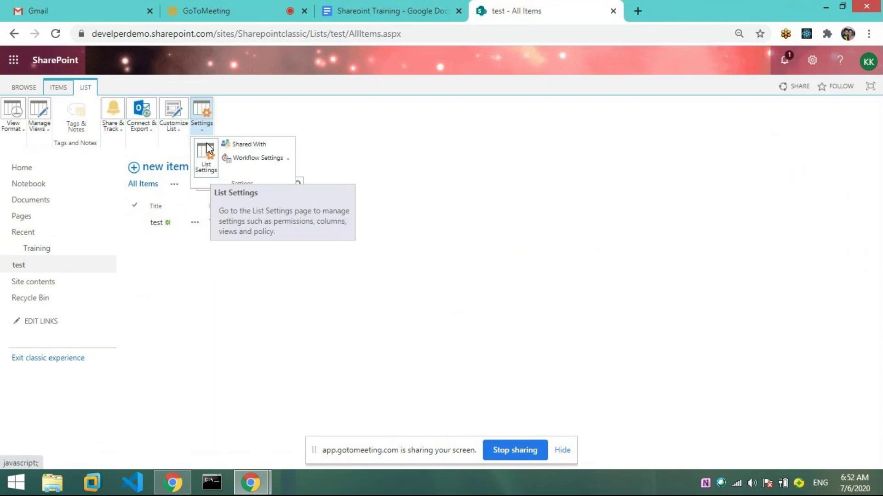
pyautogui.click(206, 158)
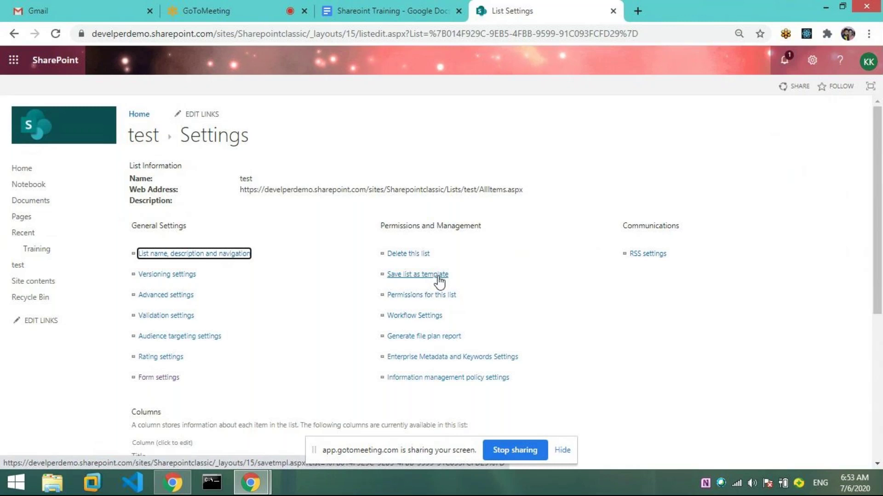
# - Save the test list as a template with the file name Listtemplate1 and the template name ListTemplate, without including content
pyautogui.click(437, 275)
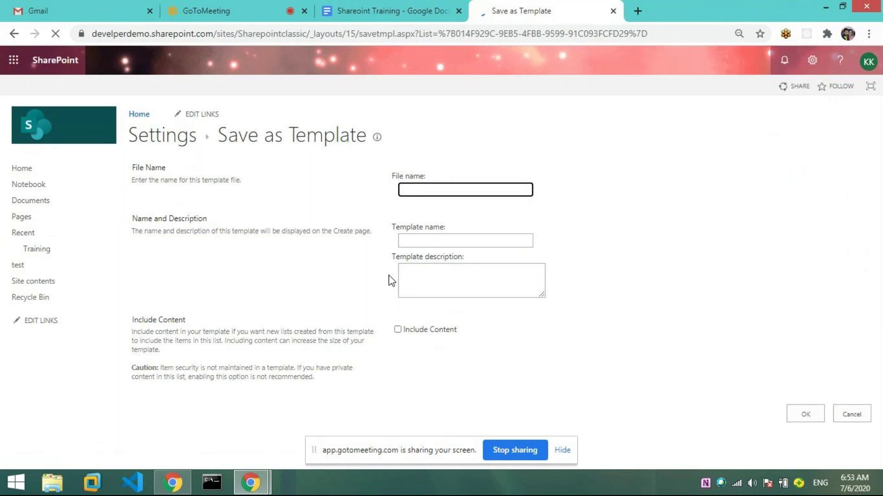
pyautogui.write('Listtem')
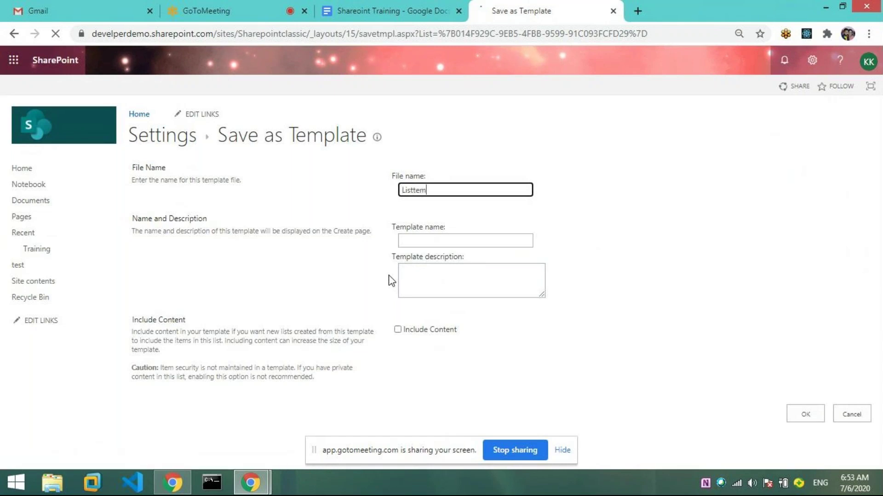
pyautogui.write('plate1')
pyautogui.press('Tab')
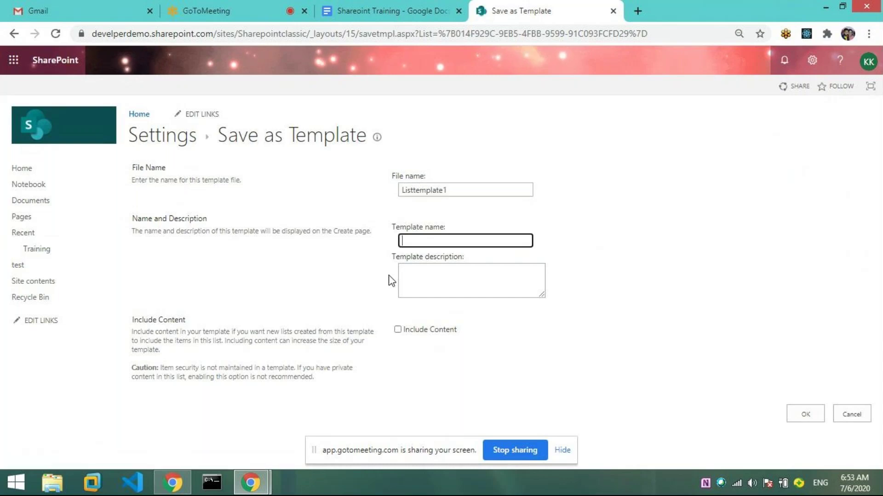
pyautogui.write('stTemplate')
pyautogui.press('Tab')
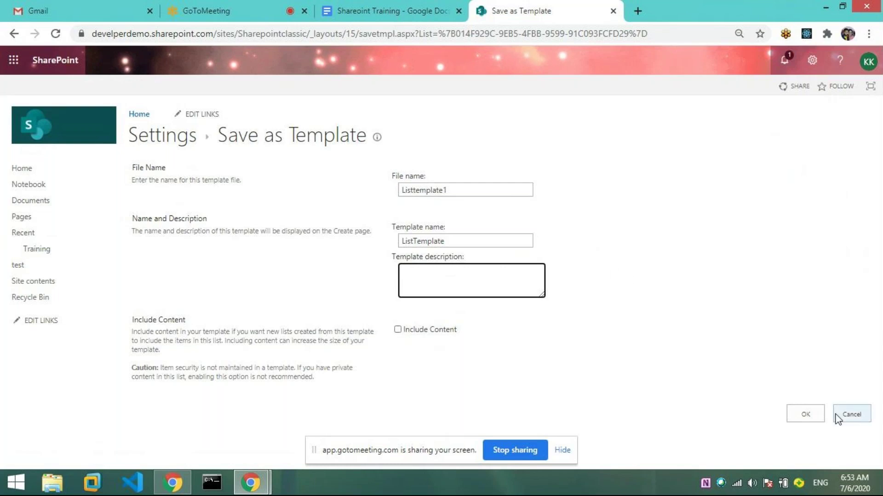
pyautogui.click(810, 411)
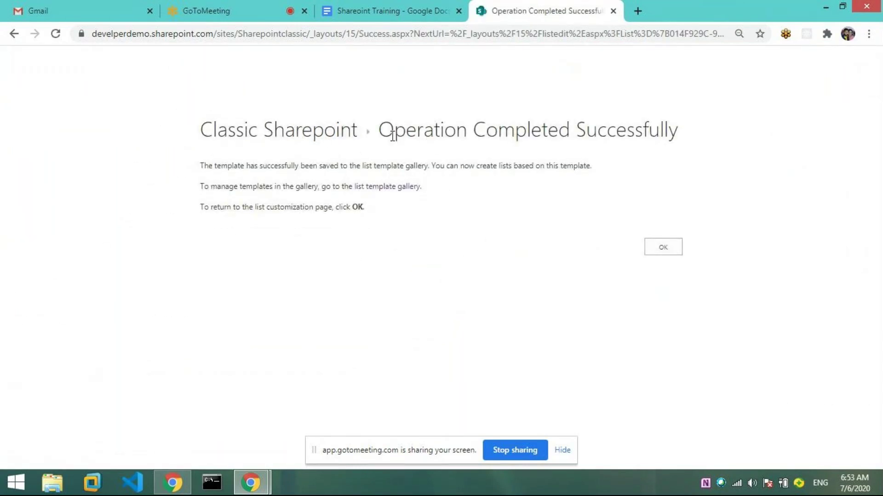
# - Go from the template save confirmation page to the list template gallery
pyautogui.moveTo(394, 136); pyautogui.dragTo(772, 110)
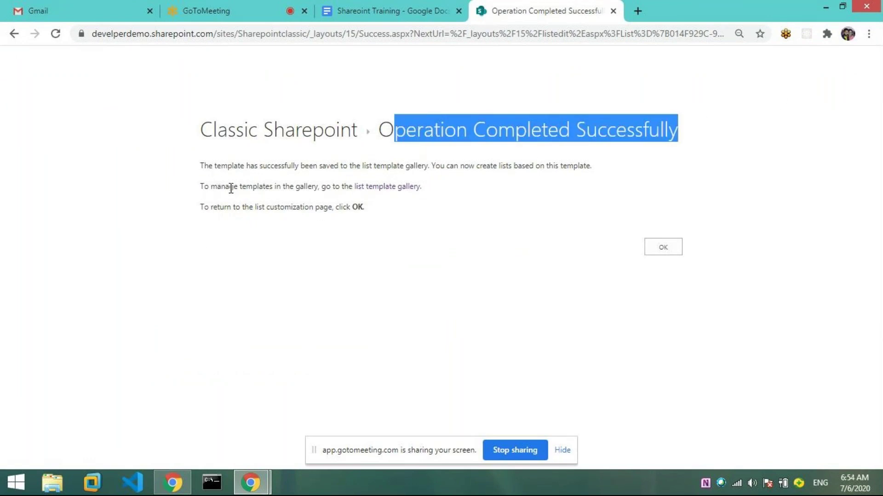
pyautogui.click(392, 193)
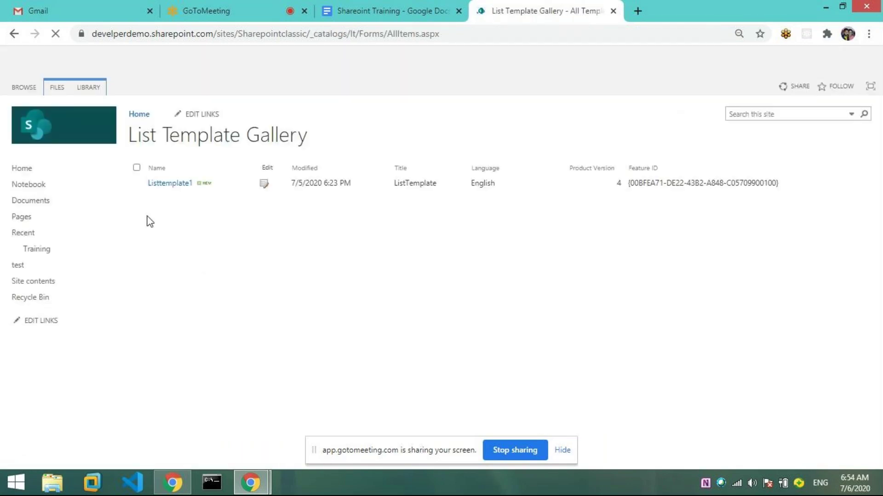
pyautogui.click(85, 283)
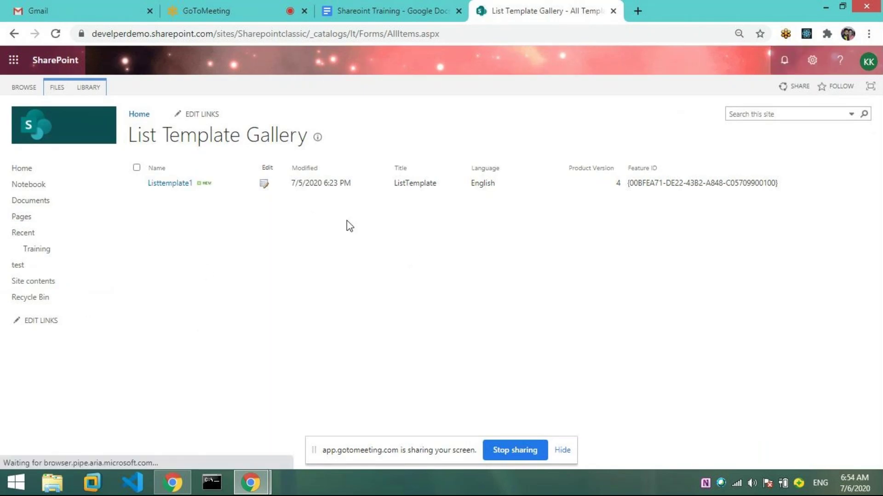
# - Reach the list template gallery through the site settings and download the Listtemplate1 template file
pyautogui.click(812, 64)
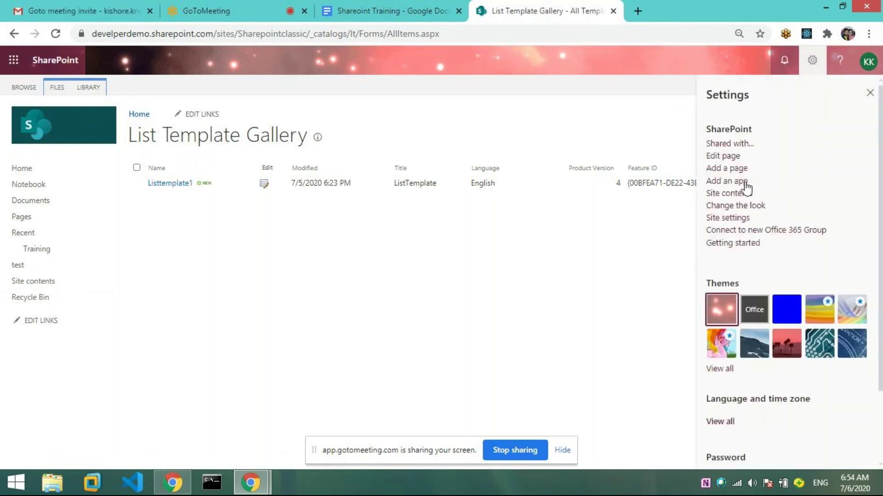
pyautogui.click(734, 218)
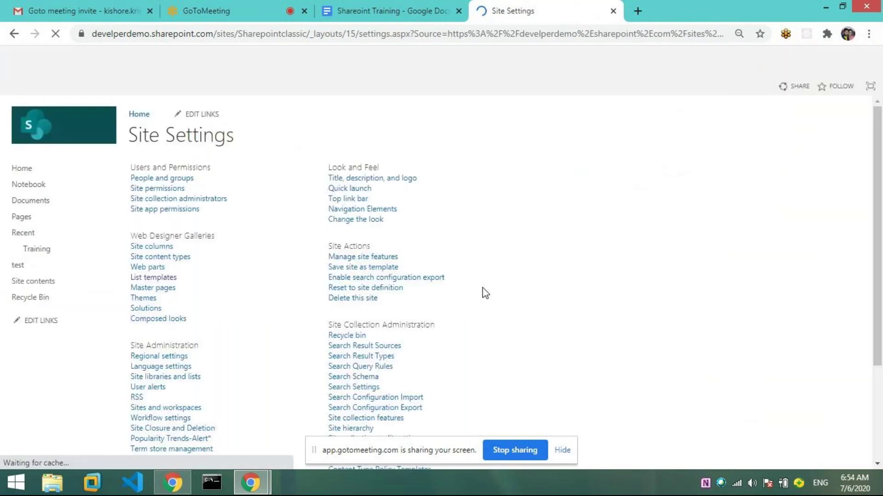
pyautogui.click(154, 277)
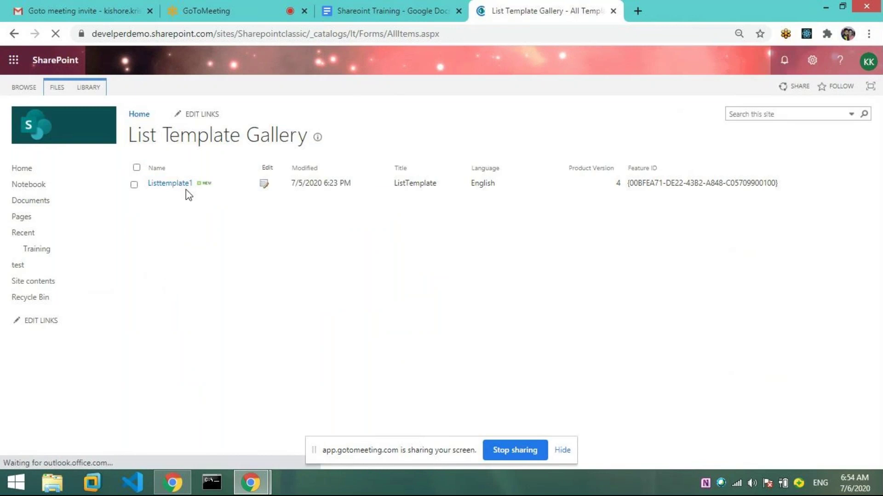
pyautogui.click(135, 193)
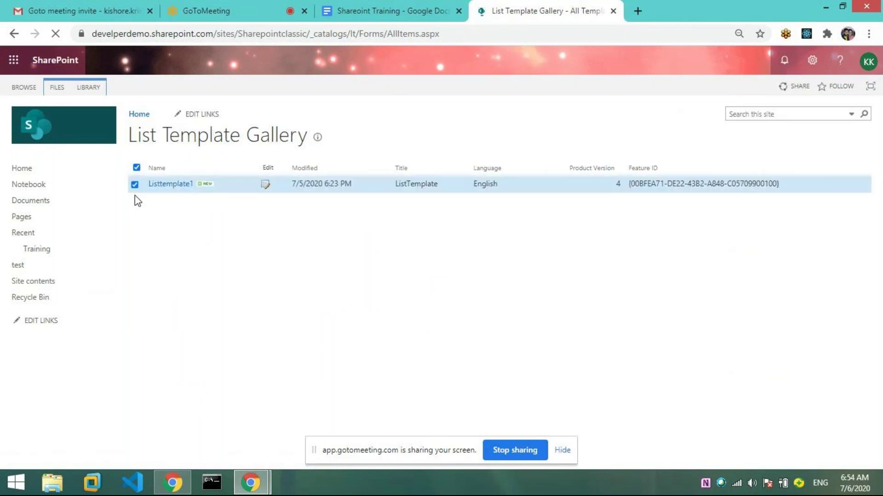
pyautogui.click(102, 94)
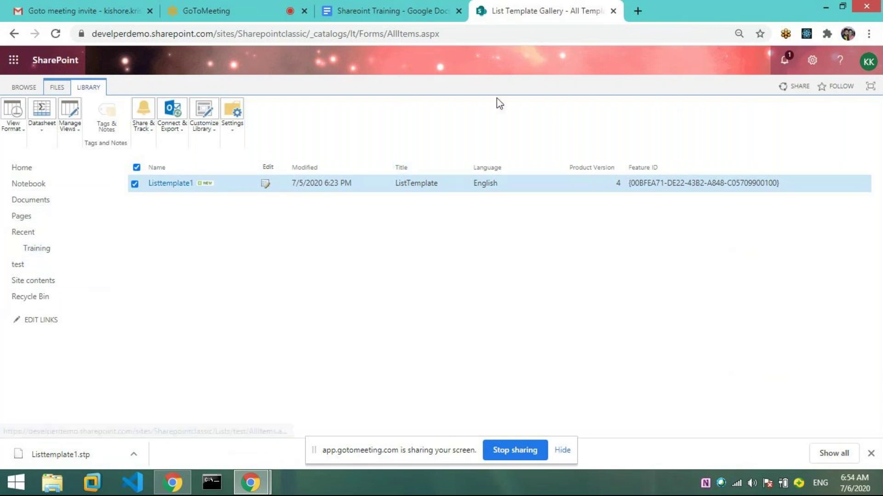
# - Open the Communication site in a new browser tab from the Sharepoint sites bookmarks
pyautogui.click(638, 11)
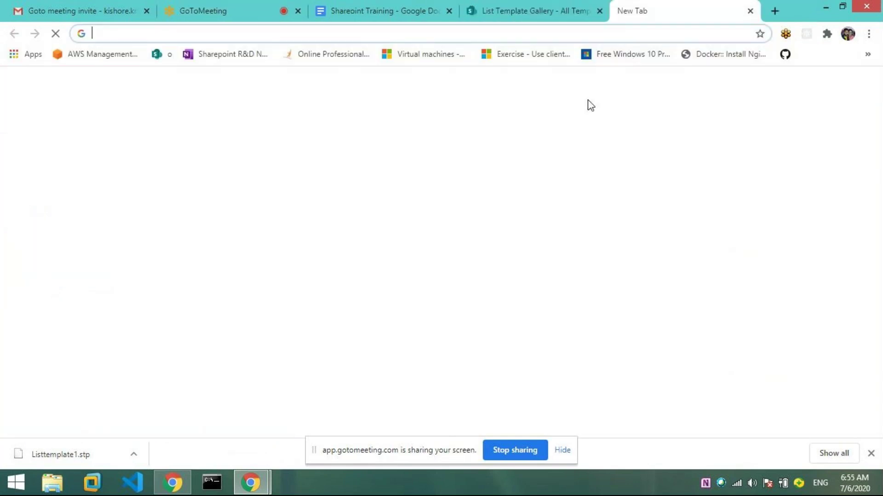
pyautogui.click(868, 33)
pyautogui.moveTo(795, 266)
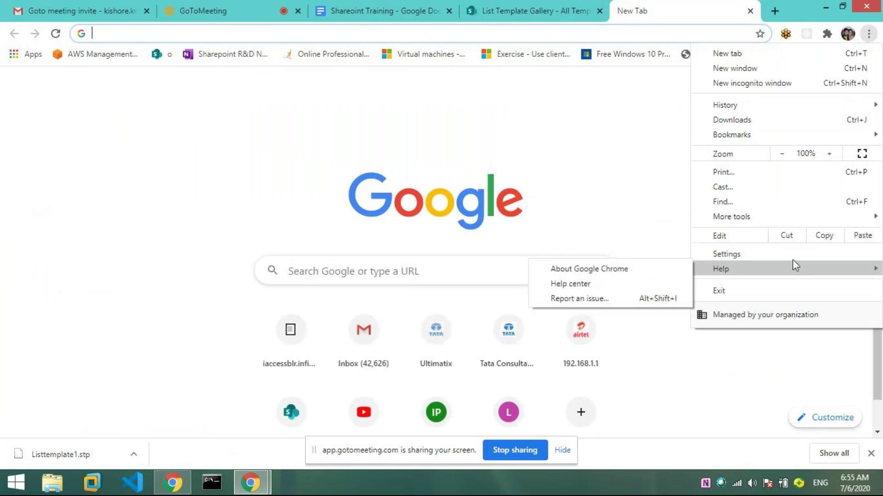
pyautogui.moveTo(719, 139)
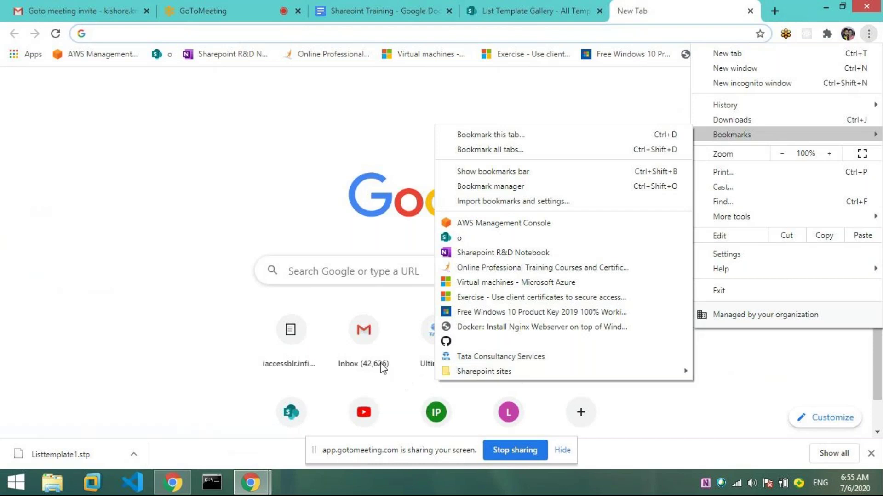
pyautogui.moveTo(464, 372)
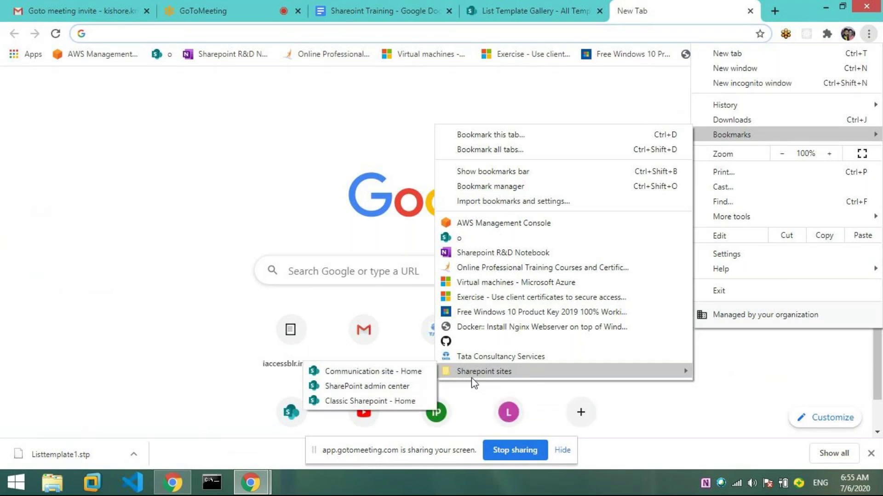
pyautogui.click(529, 12)
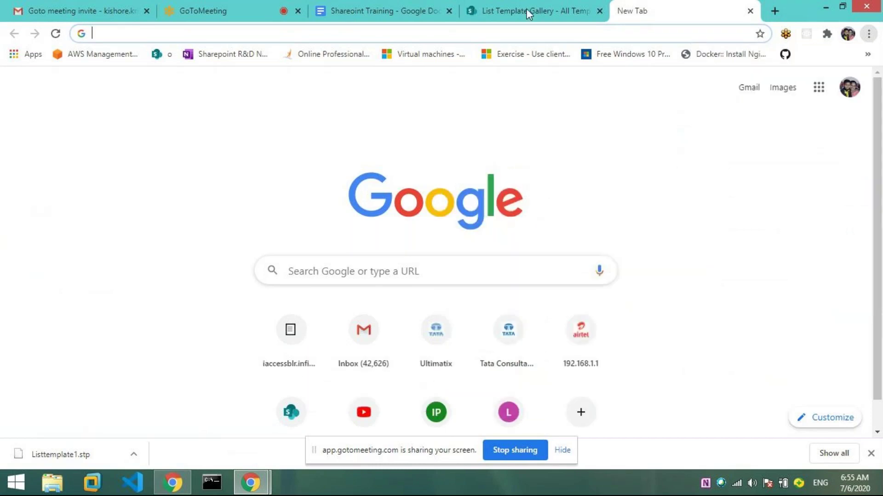
pyautogui.click(528, 12)
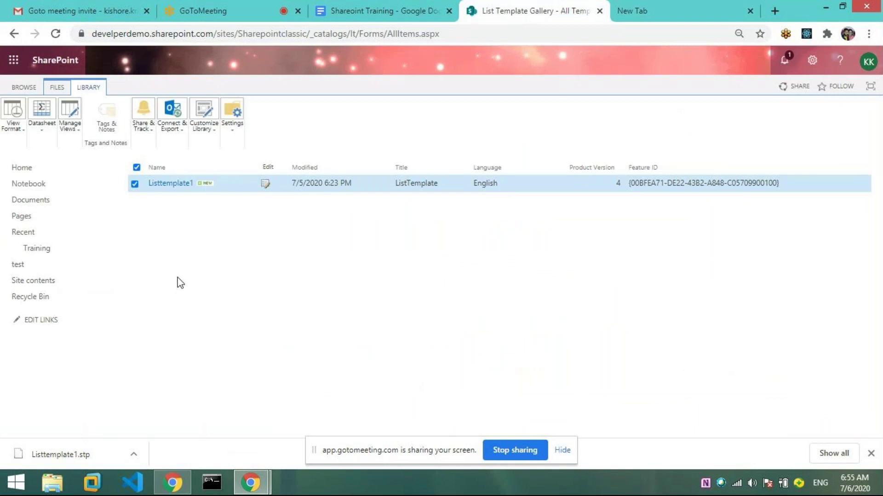
pyautogui.click(673, 9)
pyautogui.click(868, 33)
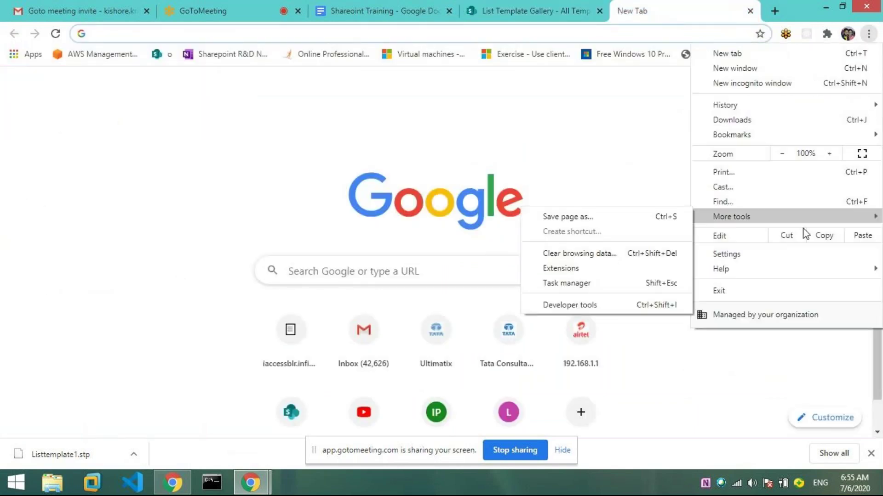
pyautogui.moveTo(780, 137)
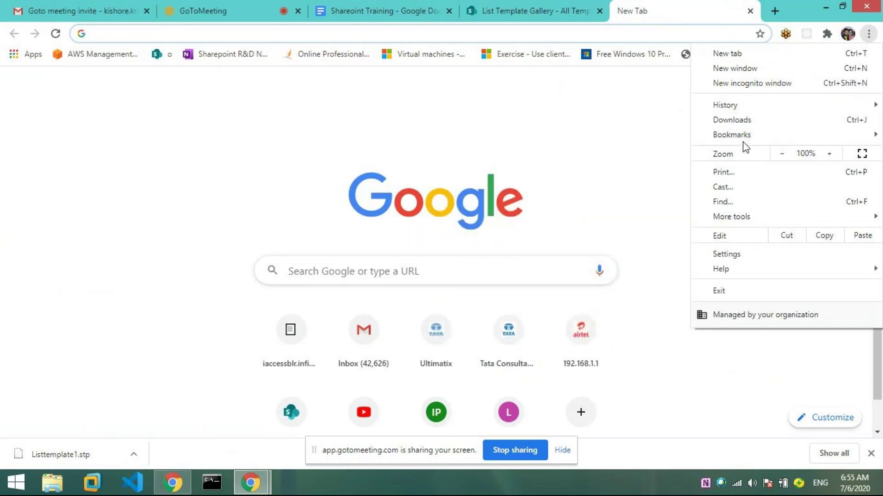
pyautogui.moveTo(548, 370)
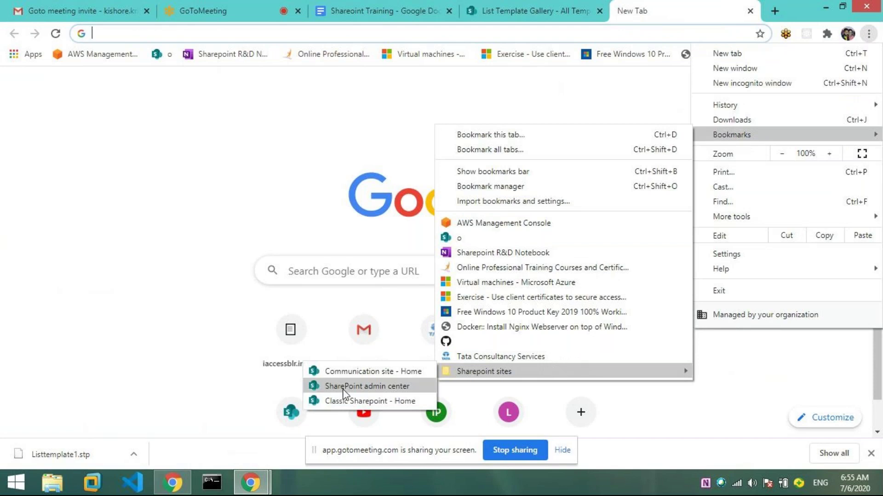
pyautogui.click(360, 385)
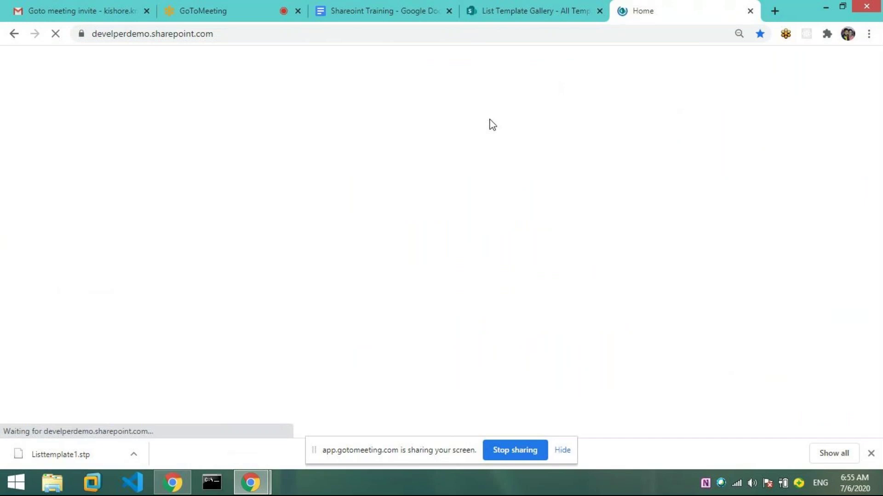
# - Return to the Classic Sharepoint site and review the lists and libraries in its site contents
pyautogui.click(549, 16)
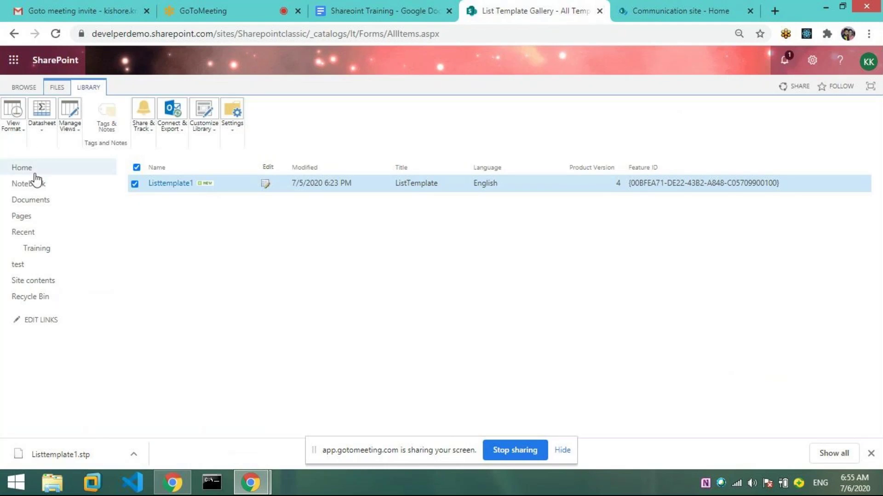
pyautogui.click(45, 284)
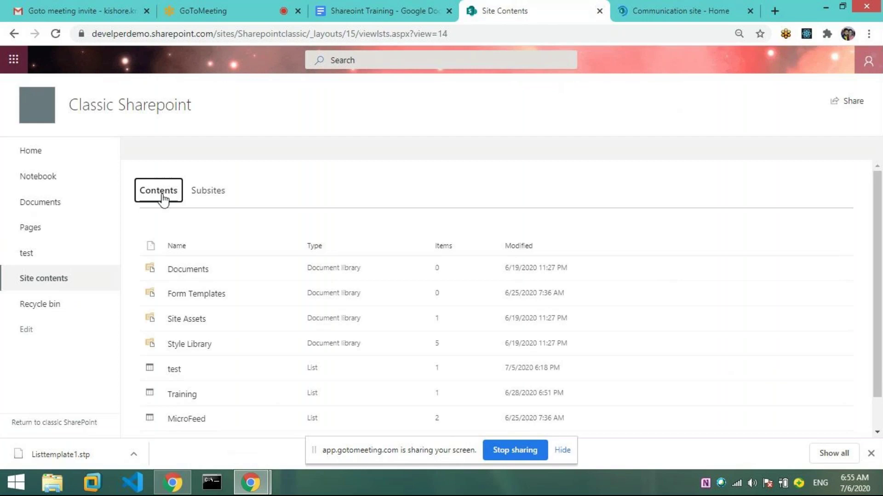
pyautogui.scroll(-1, 337, 252)
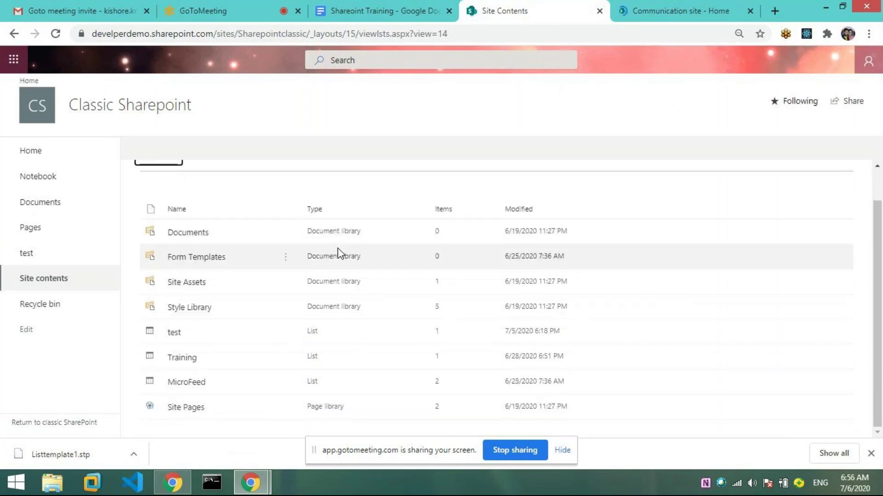
pyautogui.scroll(1, 338, 252)
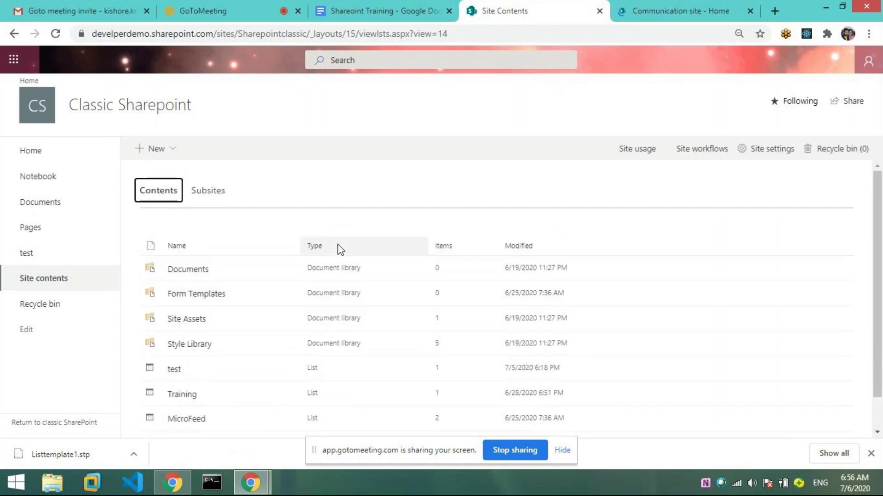
# - Try to start a new list based on an existing list in the Classic Sharepoint site
pyautogui.click(175, 152)
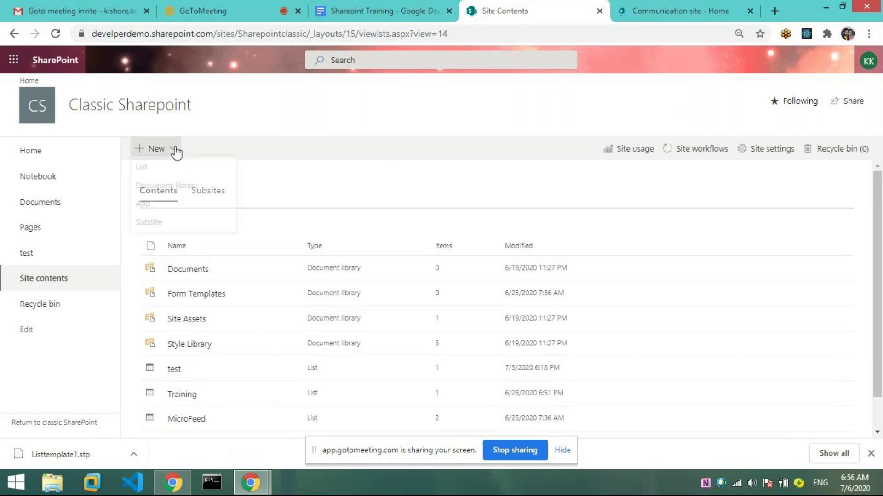
pyautogui.click(171, 178)
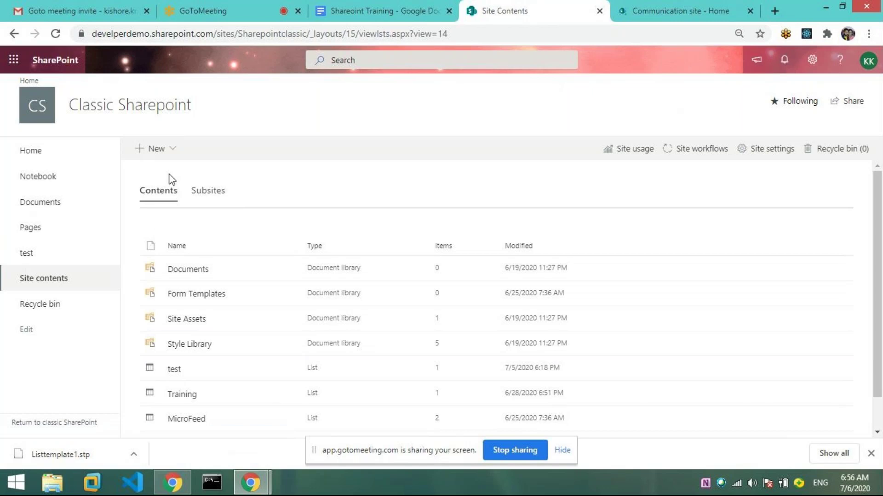
pyautogui.click(173, 152)
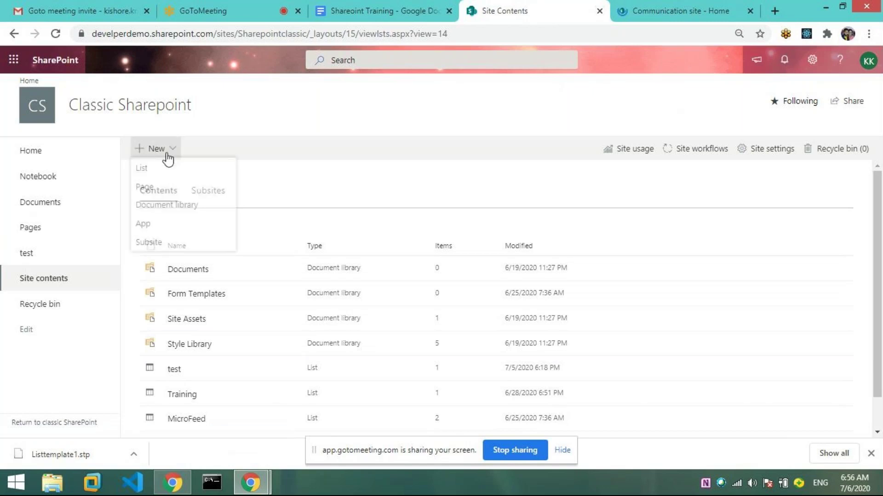
pyautogui.click(152, 178)
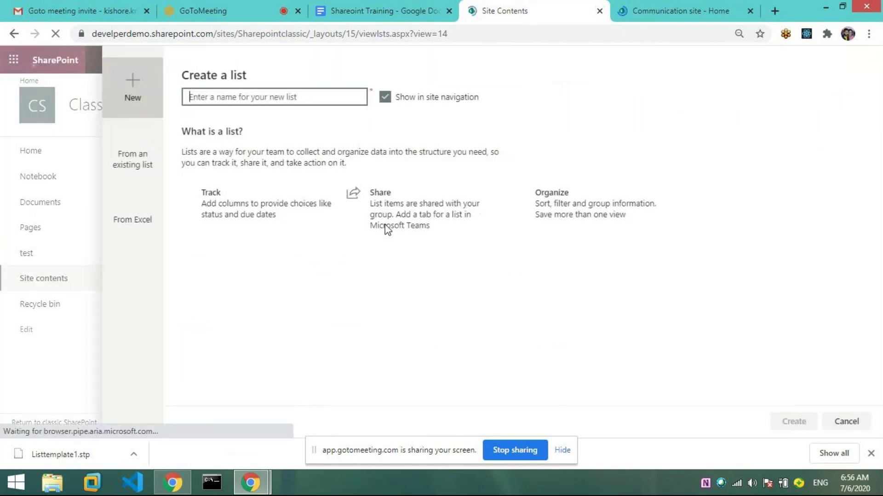
pyautogui.click(131, 141)
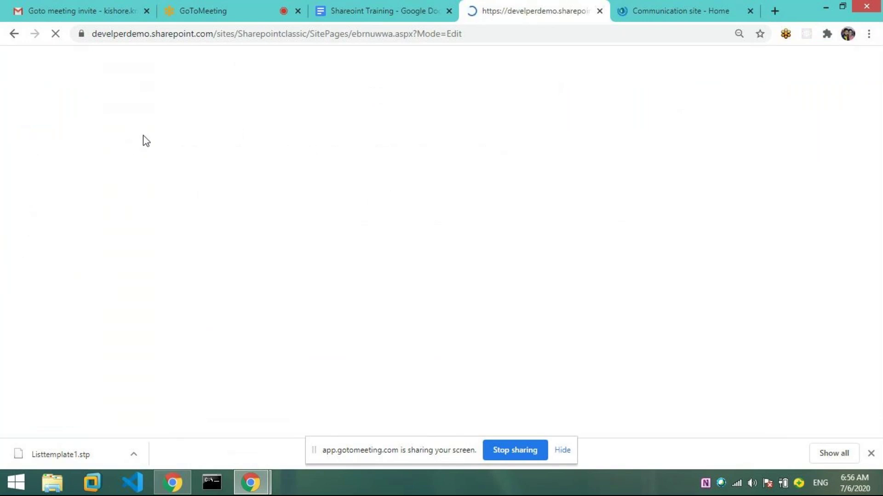
# - Check the new page draft on the Classic Sharepoint site and return to the Communication site's home page
pyautogui.click(705, 15)
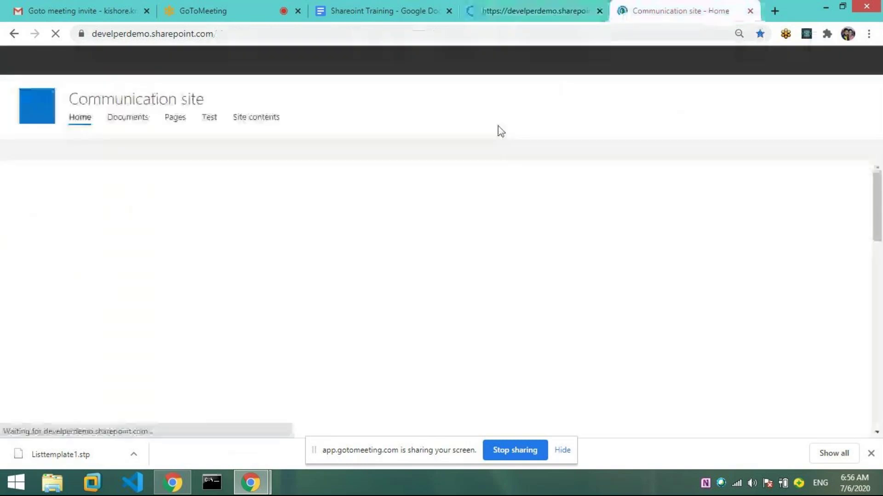
pyautogui.click(564, 13)
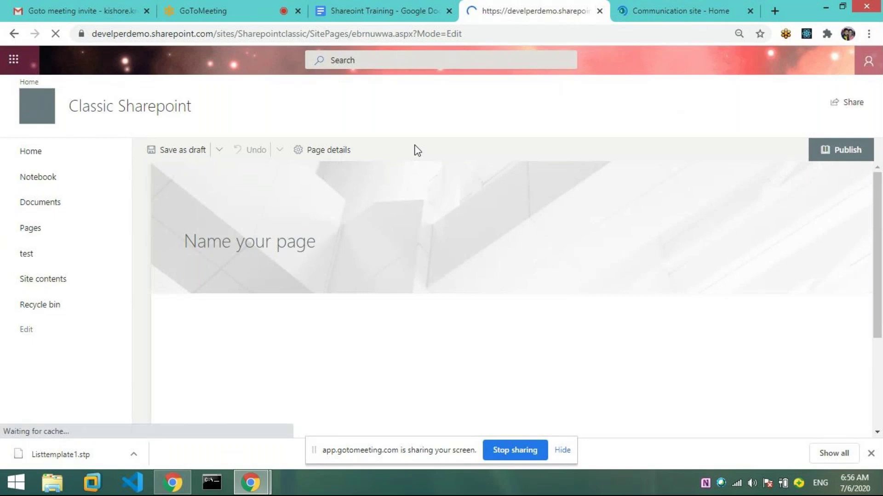
pyautogui.click(645, 18)
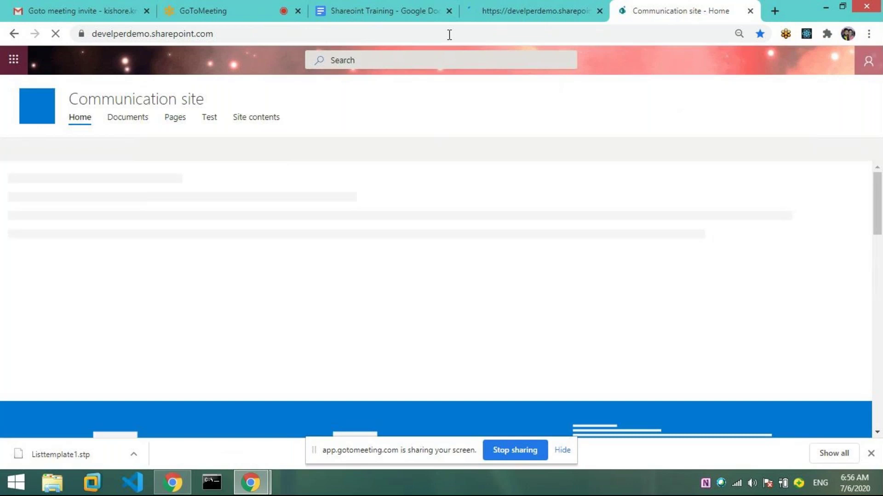
# - Leave the new page draft and open the site contents of the Classic Sharepoint site
pyautogui.click(542, 11)
pyautogui.click(652, 11)
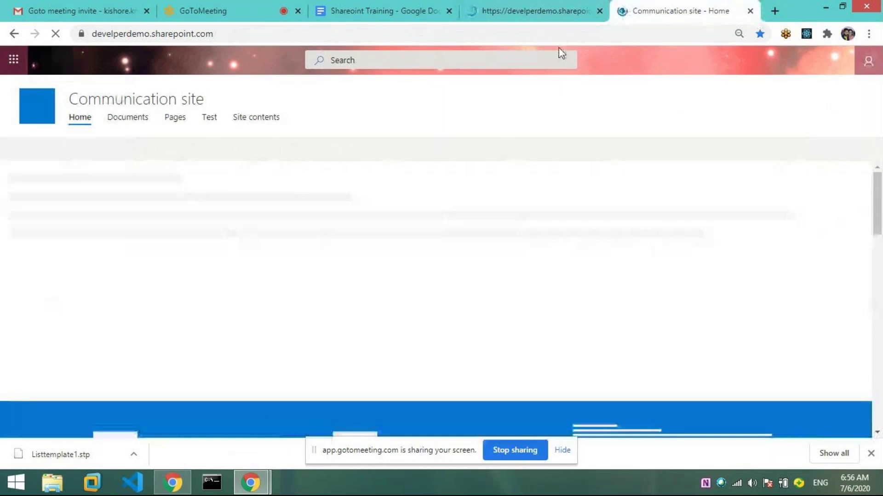
pyautogui.click(542, 11)
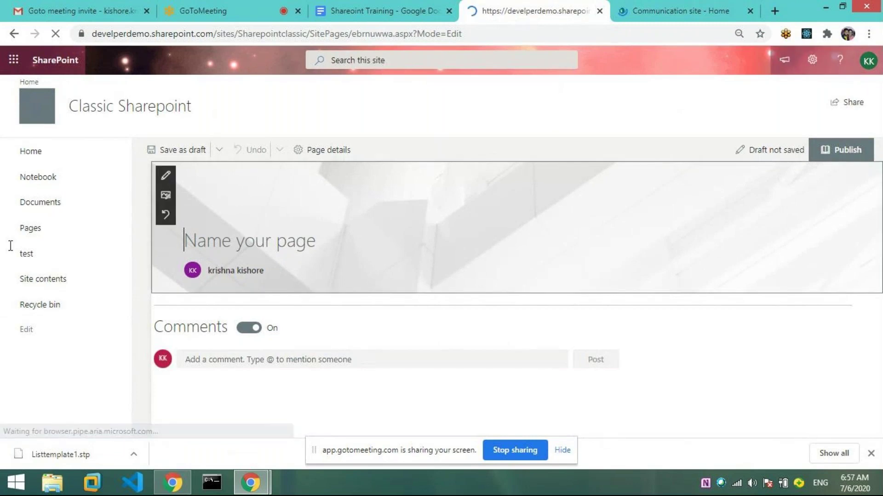
pyautogui.click(46, 290)
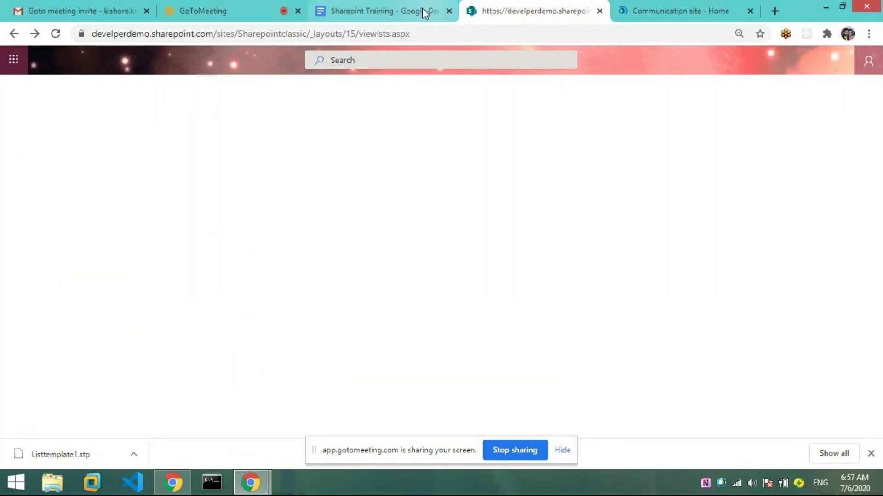
pyautogui.click(681, 15)
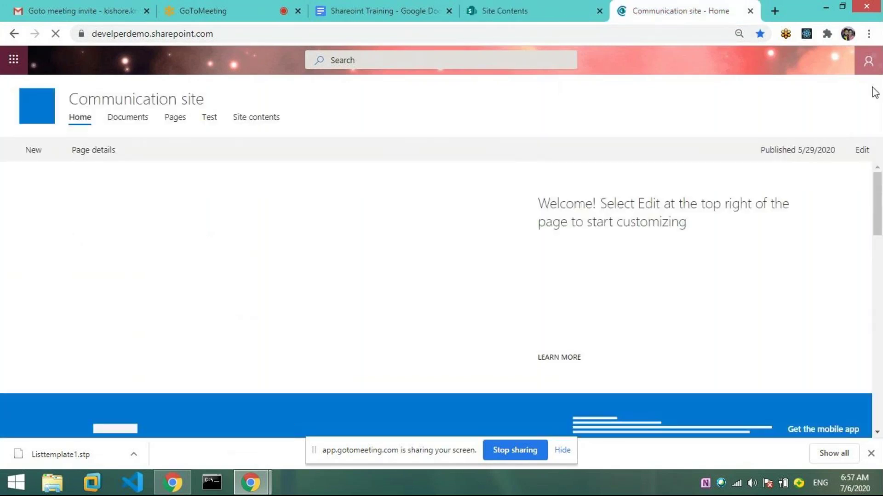
pyautogui.click(483, 18)
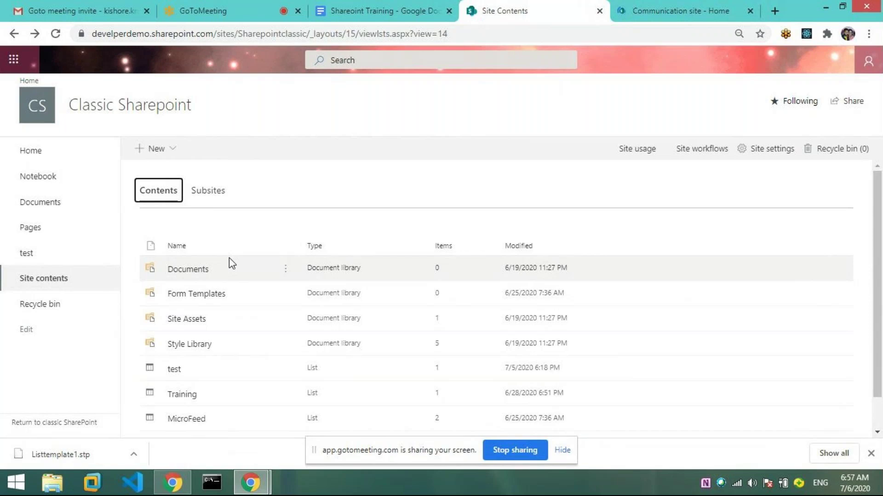
pyautogui.scroll(-1, 212, 230)
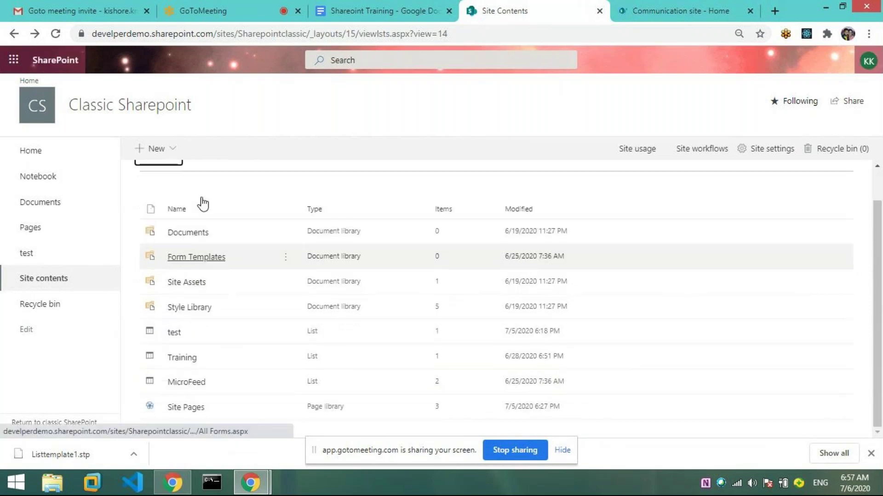
# - Switch the site contents to the classic experience and browse the apps that can be added, through the second page
pyautogui.click(67, 423)
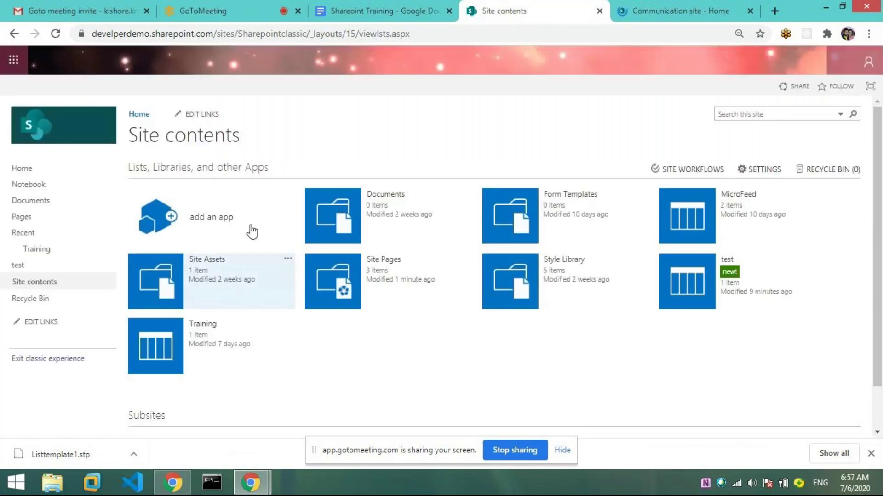
pyautogui.click(229, 220)
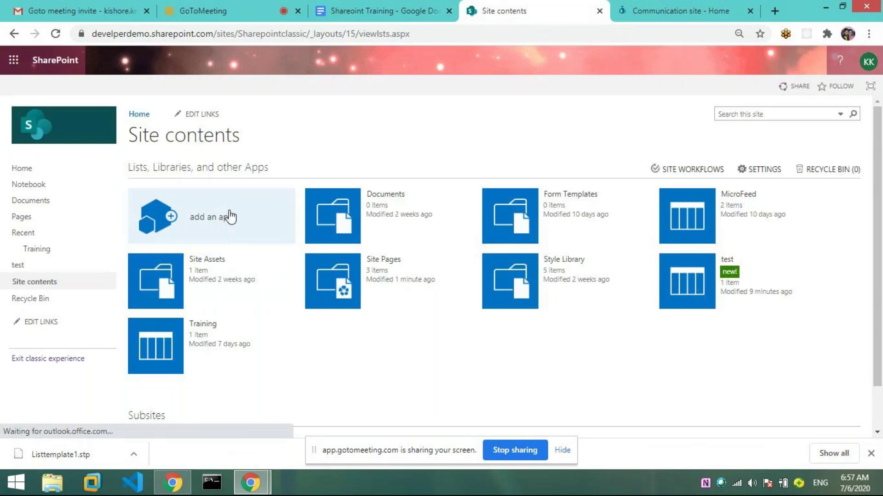
pyautogui.scroll(-2, 226, 219)
pyautogui.click(226, 171)
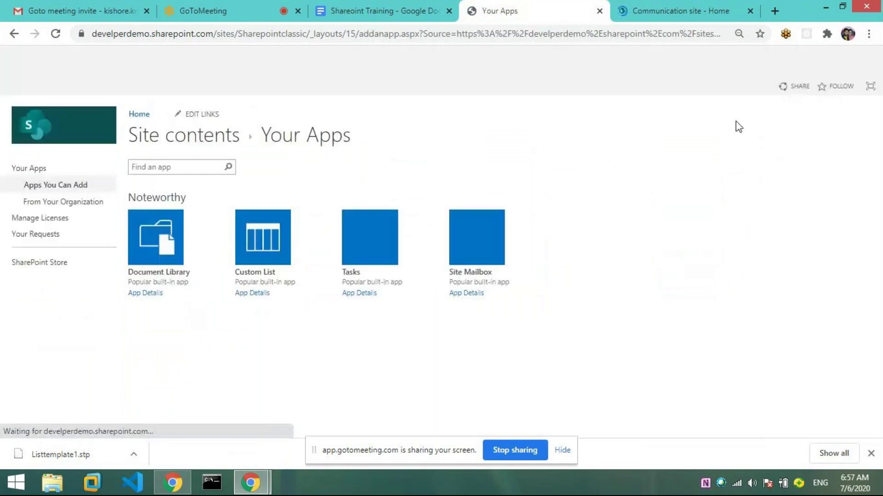
pyautogui.scroll(-1, 413, 196)
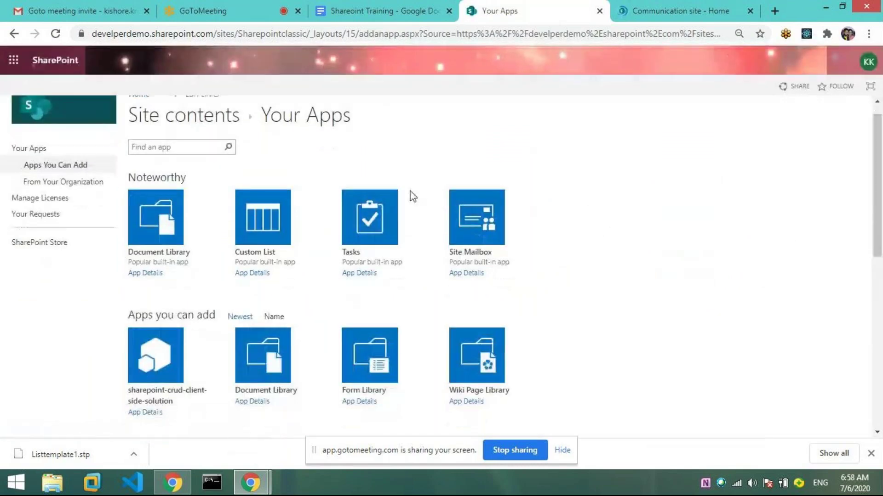
pyautogui.scroll(-9, 407, 239)
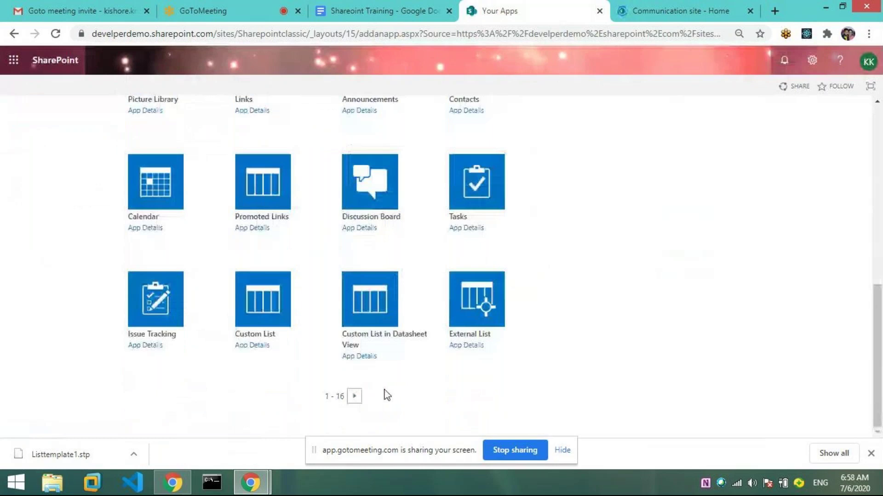
pyautogui.click(355, 397)
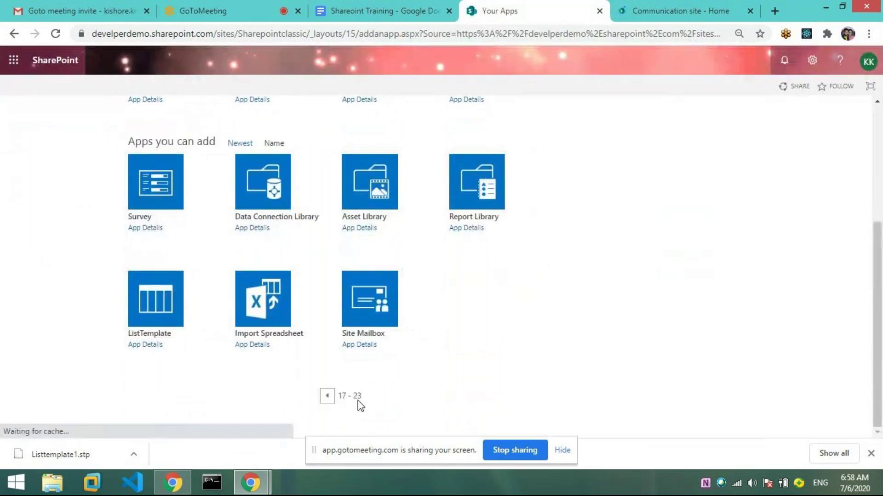
# - Examine the ListTemplate app's advanced creation options and its app details page without creating a list
pyautogui.click(147, 291)
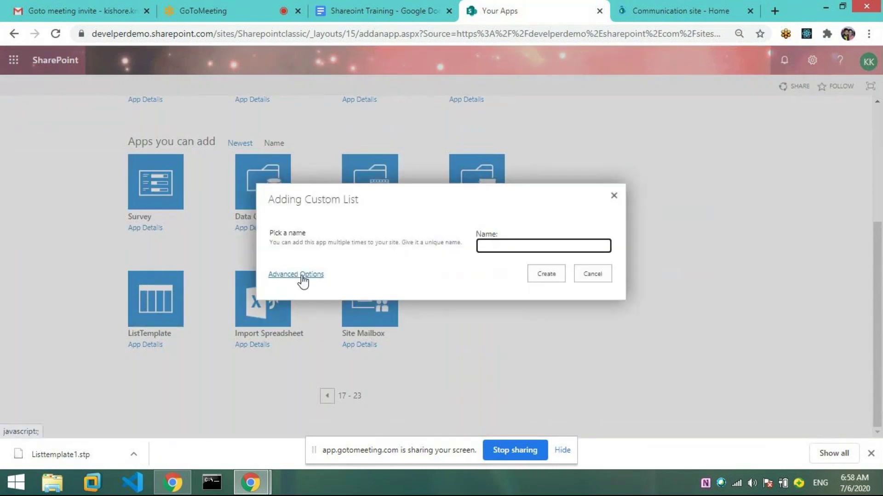
pyautogui.click(302, 275)
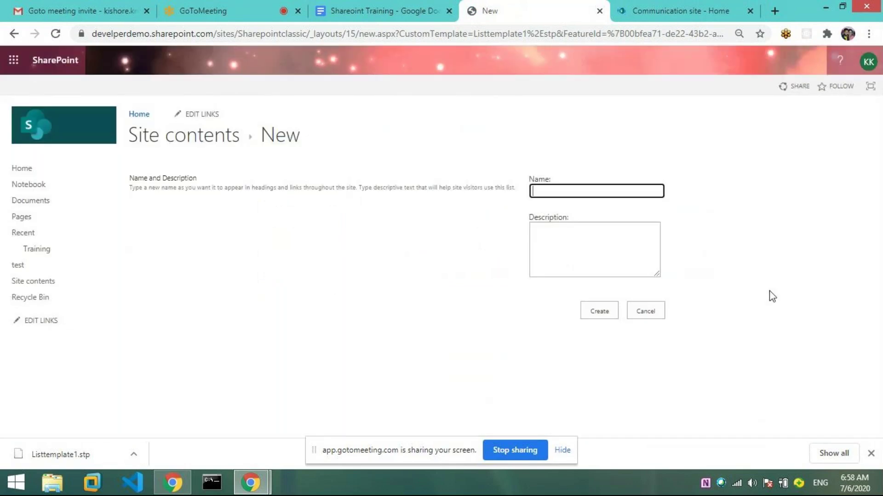
pyautogui.click(660, 317)
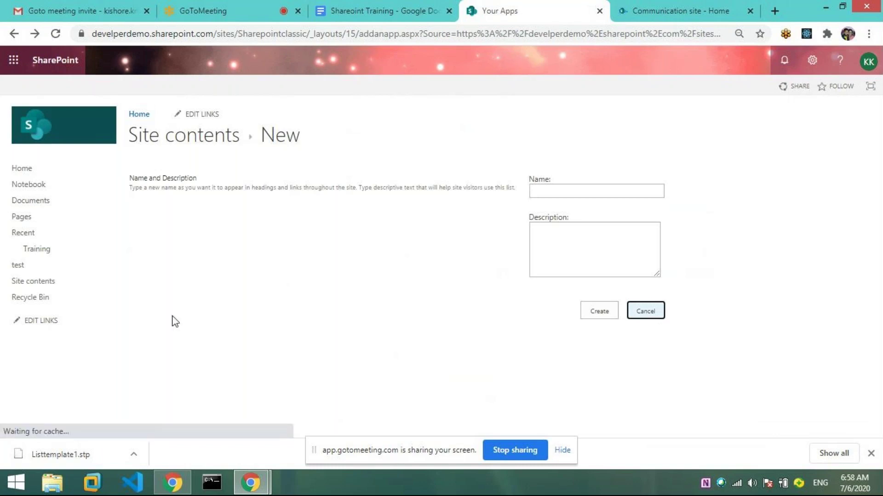
pyautogui.scroll(-4, 436, 219)
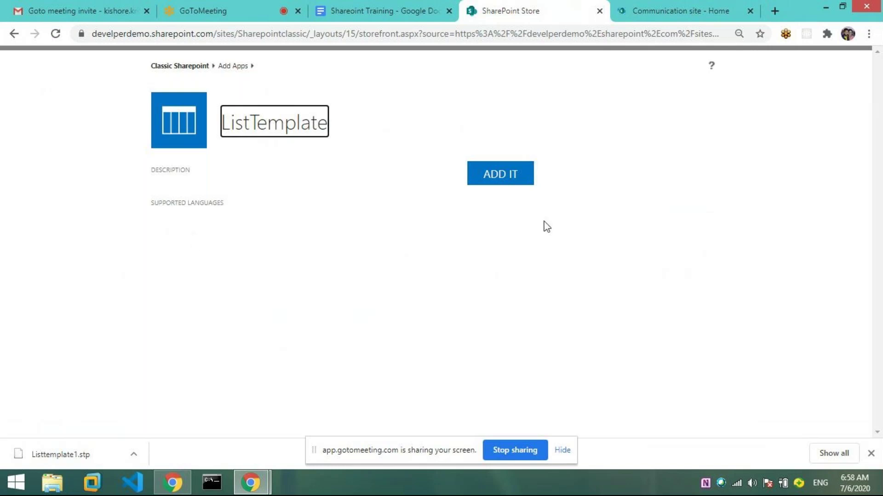
pyautogui.click(15, 33)
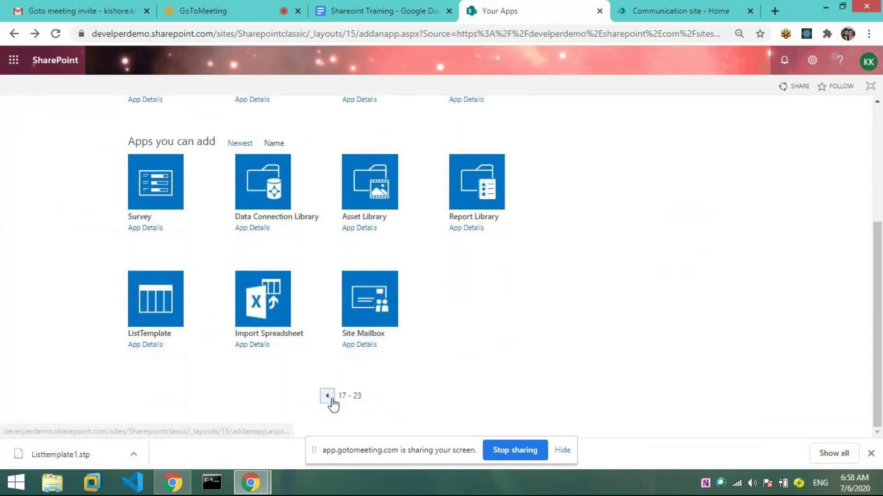
# - Return to the Classic Sharepoint home page and open the test list
pyautogui.scroll(4, 211, 354)
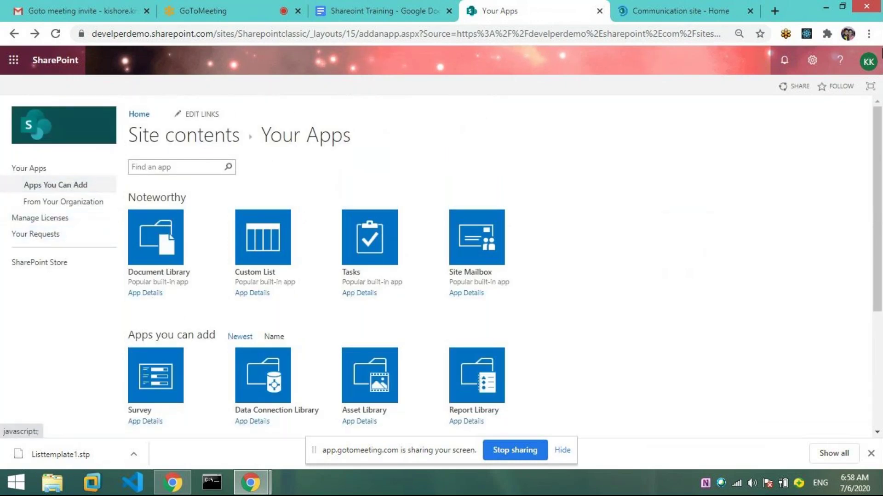
pyautogui.click(145, 118)
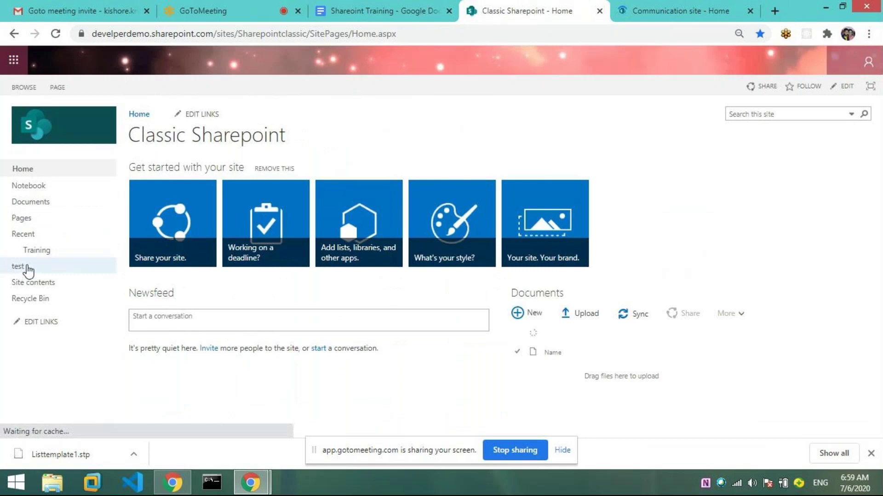
pyautogui.click(27, 267)
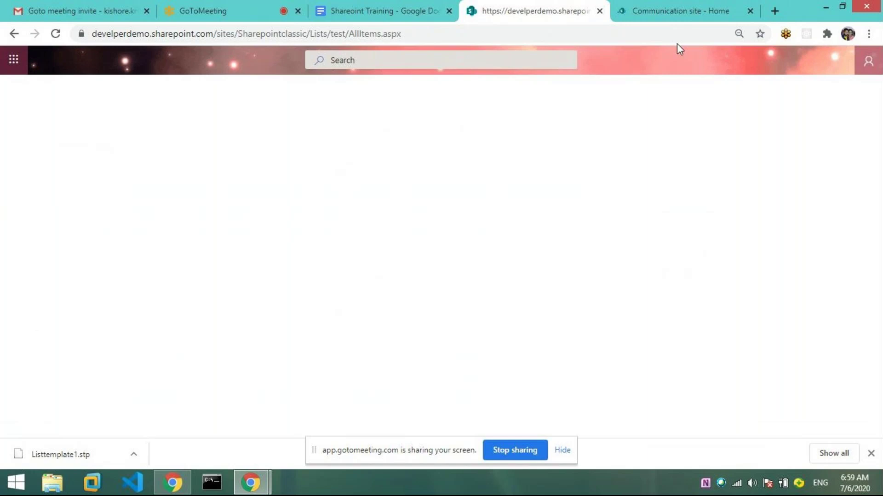
# - Review the Communication site's options for creating new content and its site settings
pyautogui.click(682, 12)
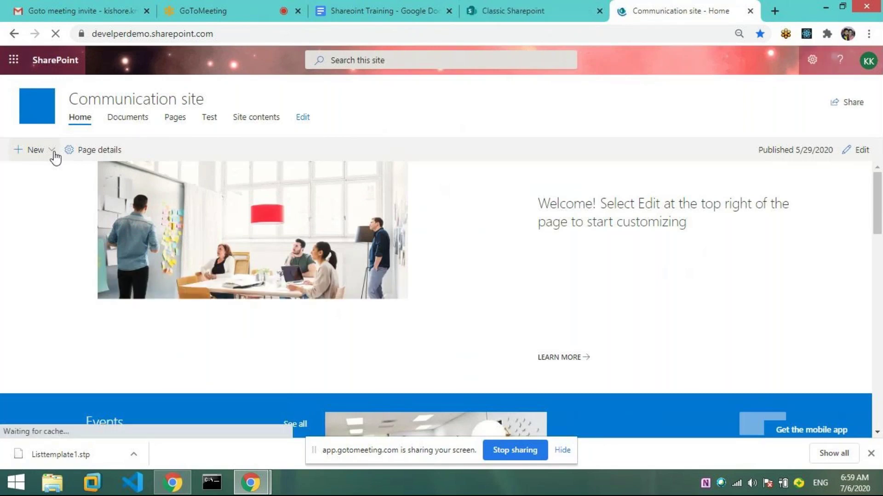
pyautogui.click(56, 155)
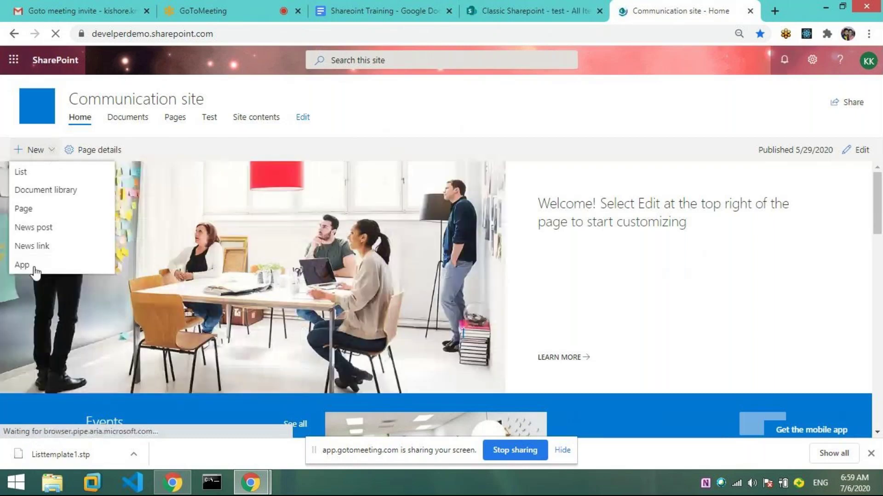
pyautogui.click(816, 65)
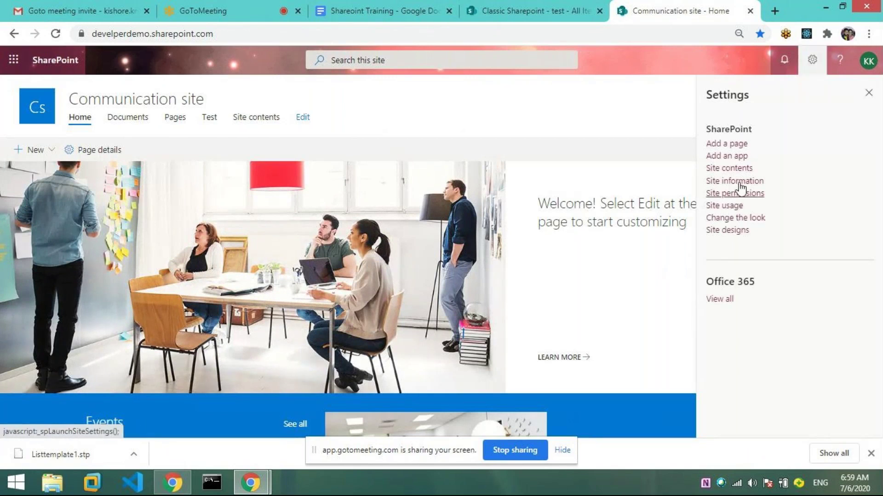
pyautogui.click(729, 168)
# - Go back to the test list on the Classic Sharepoint site and switch it to the classic experience
pyautogui.click(506, 10)
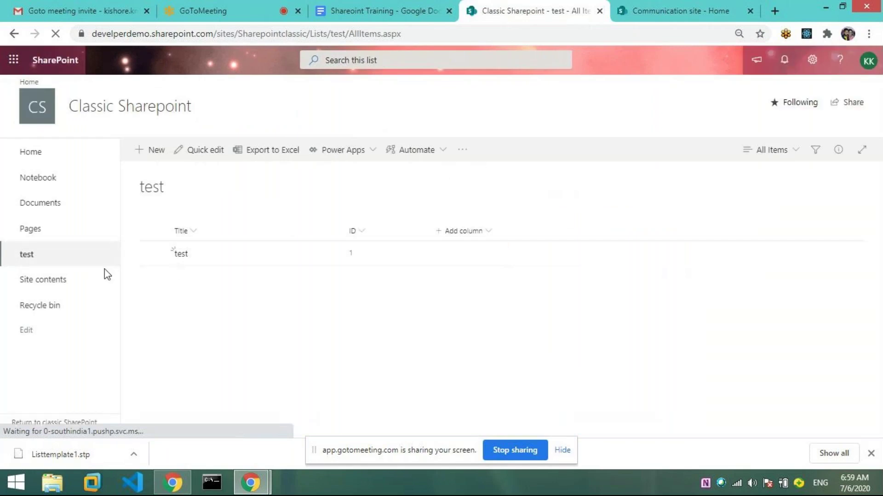
pyautogui.click(62, 423)
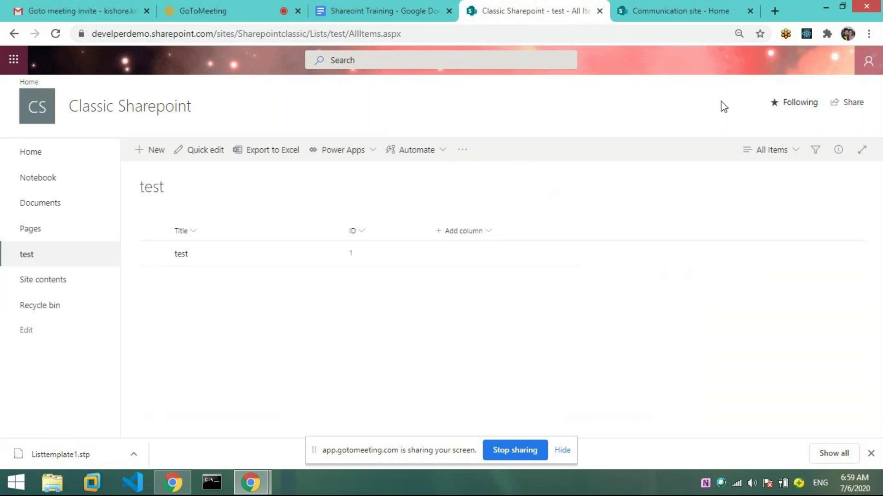
pyautogui.click(462, 150)
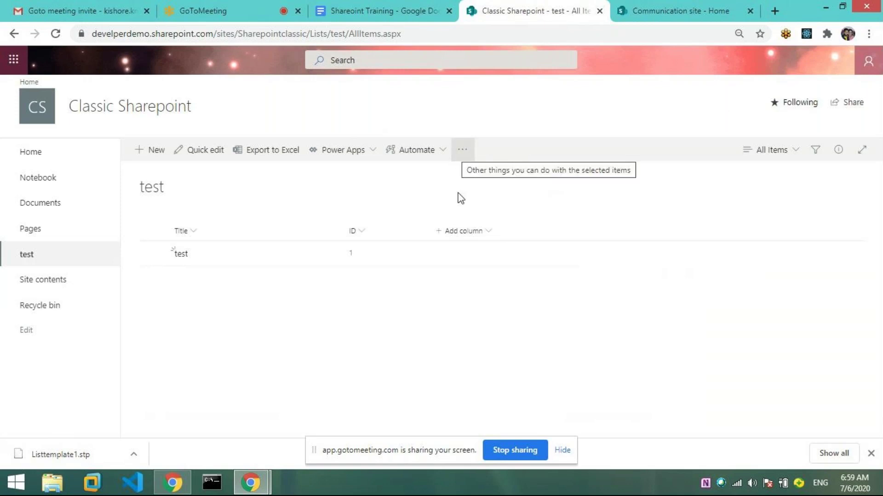
pyautogui.click(410, 179)
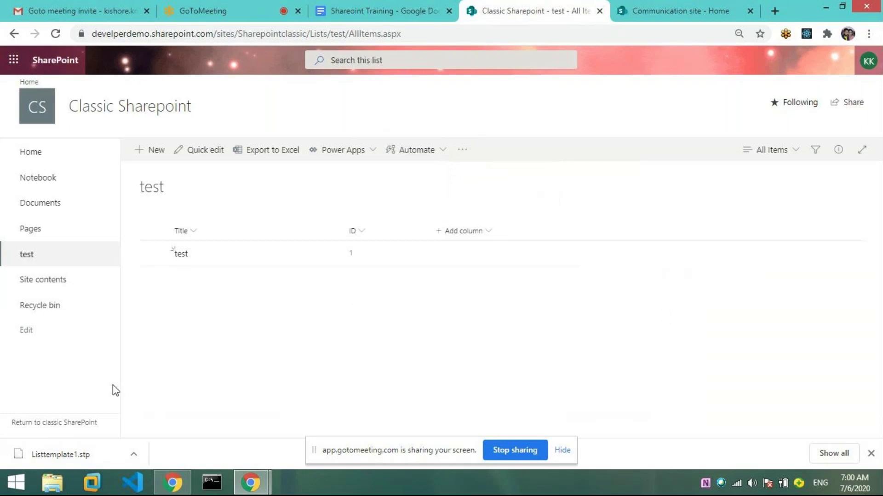
pyautogui.click(63, 422)
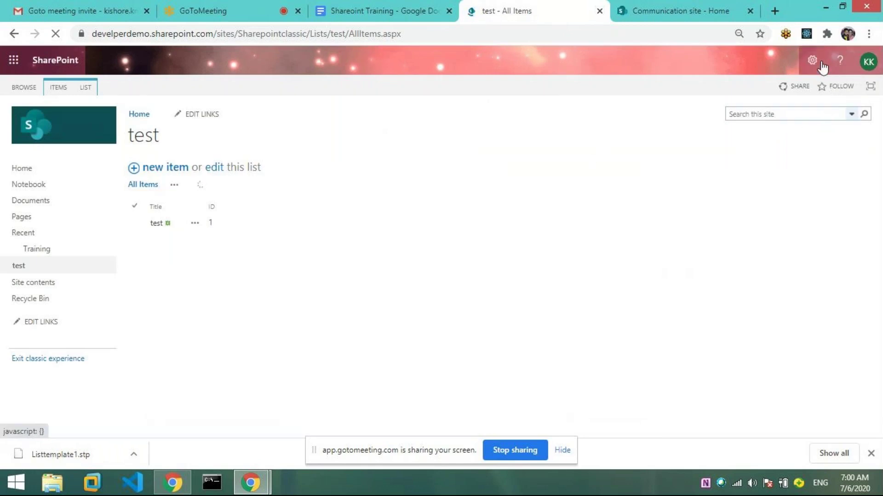
# - Open the list settings of the test list
pyautogui.click(822, 65)
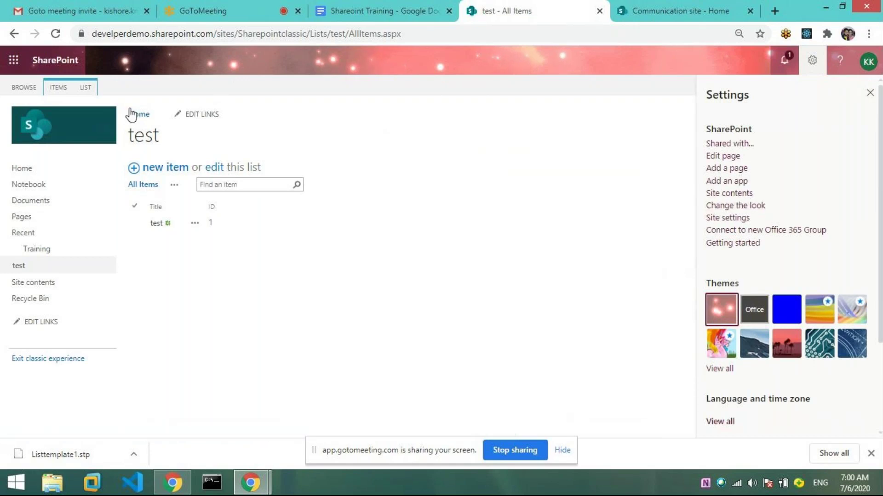
pyautogui.click(91, 92)
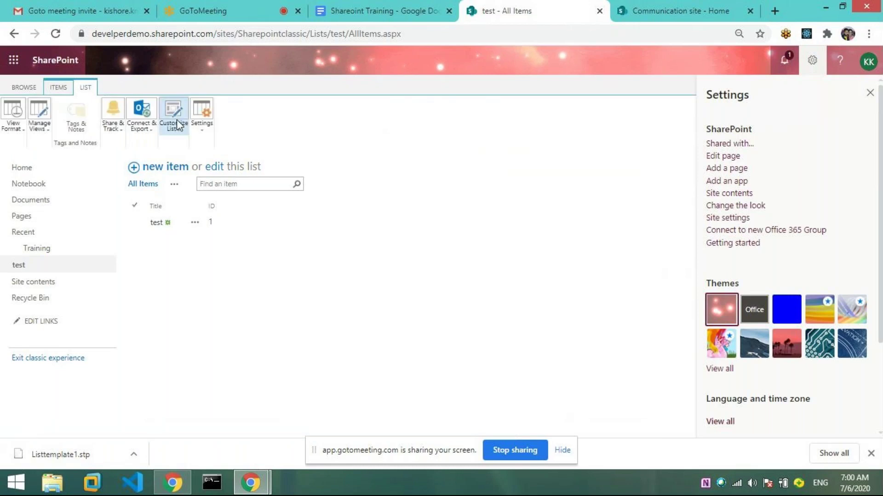
pyautogui.click(203, 118)
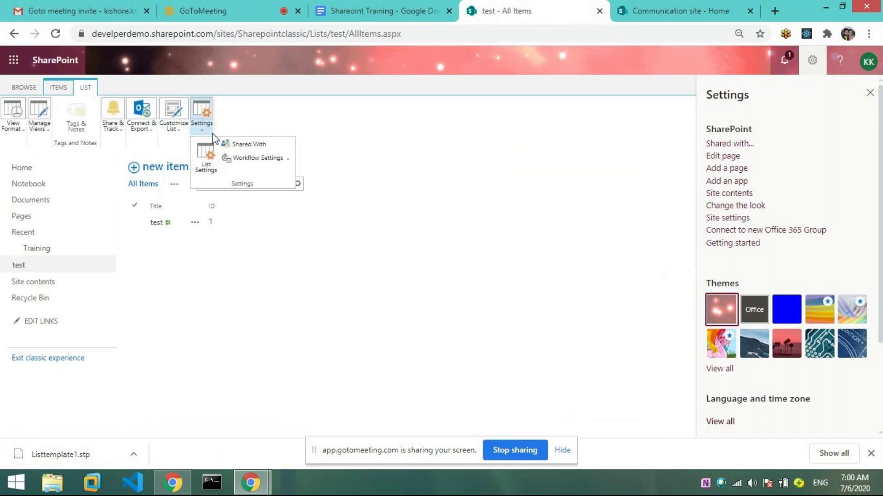
pyautogui.click(210, 156)
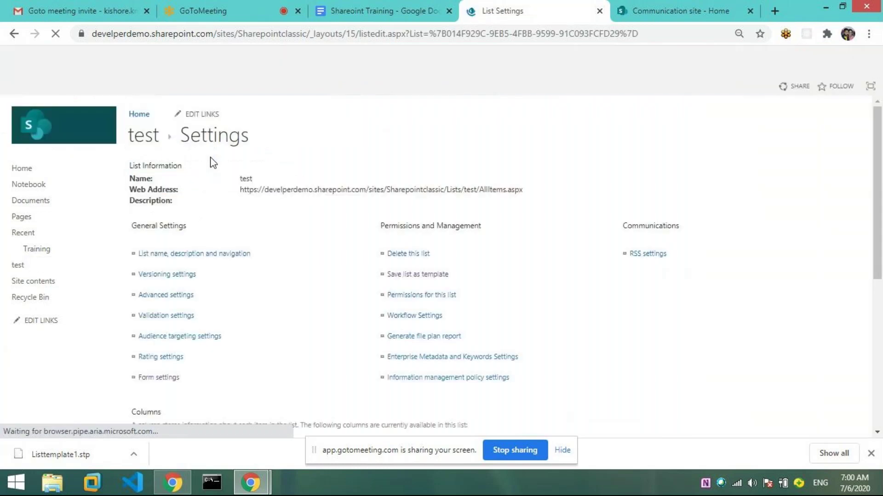
# - Start saving the test list as a template, with testtemp as both the file name and the template name
pyautogui.click(432, 274)
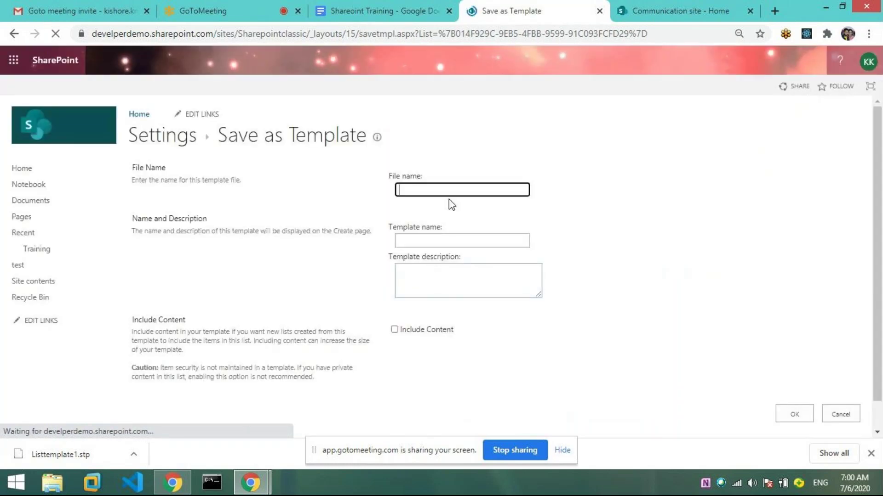
pyautogui.write('testtemp')
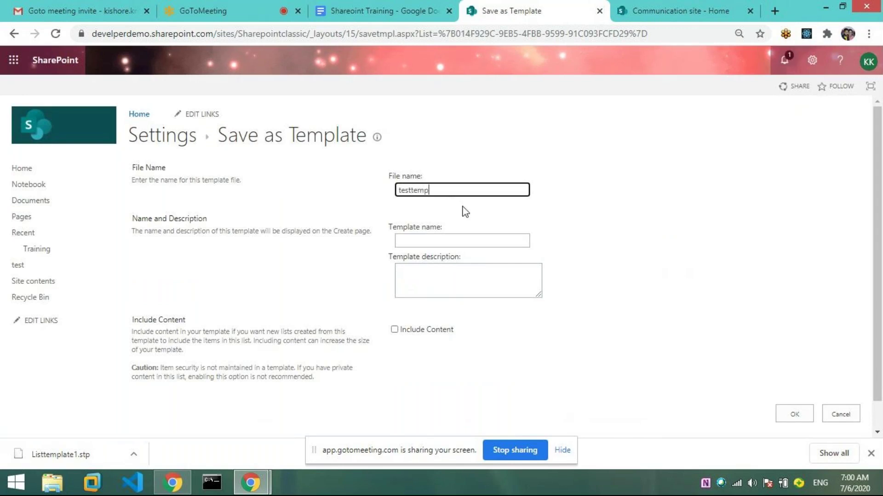
pyautogui.click(464, 239)
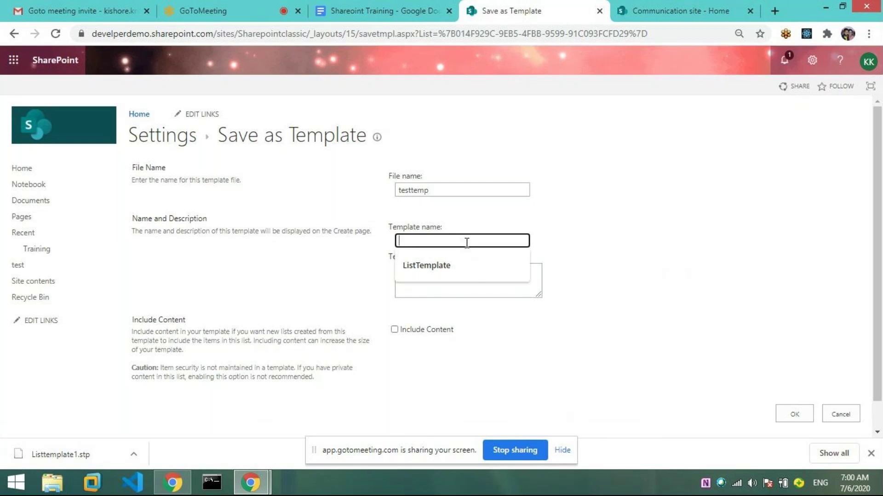
pyautogui.click(625, 204)
pyautogui.click(504, 238)
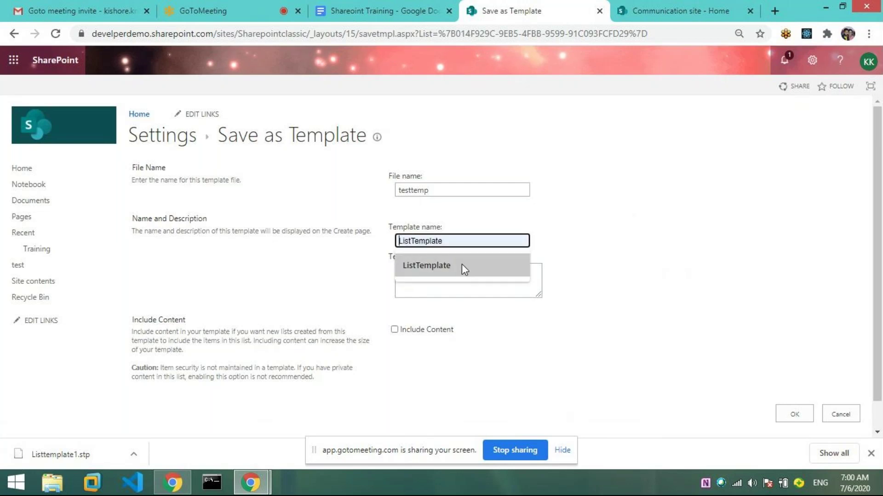
pyautogui.click(555, 242)
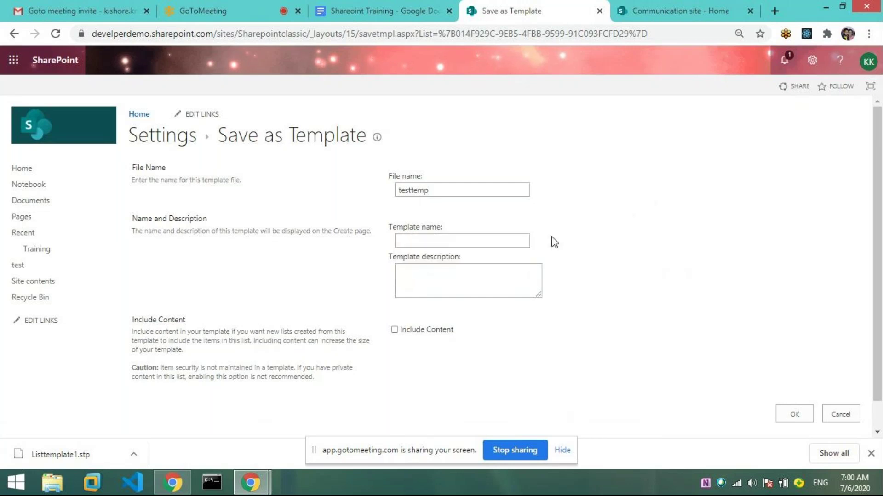
pyautogui.click(478, 244)
pyautogui.write('test')
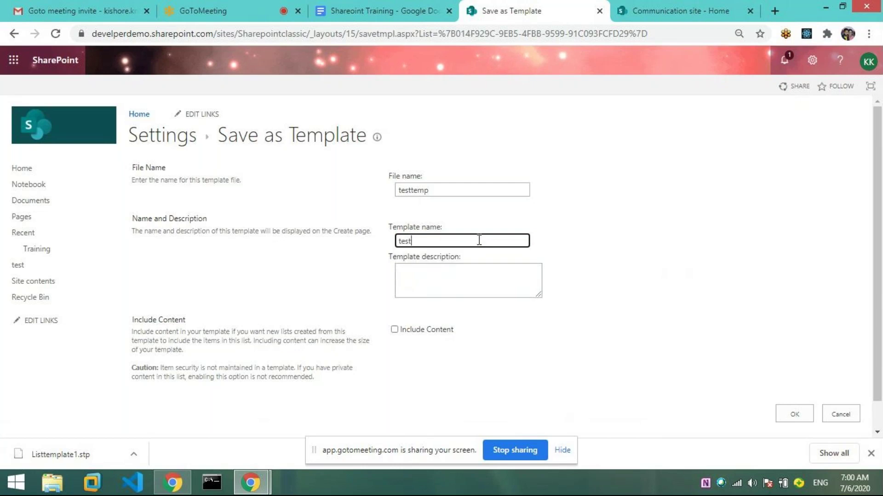
pyautogui.write('temp')
# - Describe the template as "testtemp desc", save it with its content included, and open the list template gallery
pyautogui.click(484, 275)
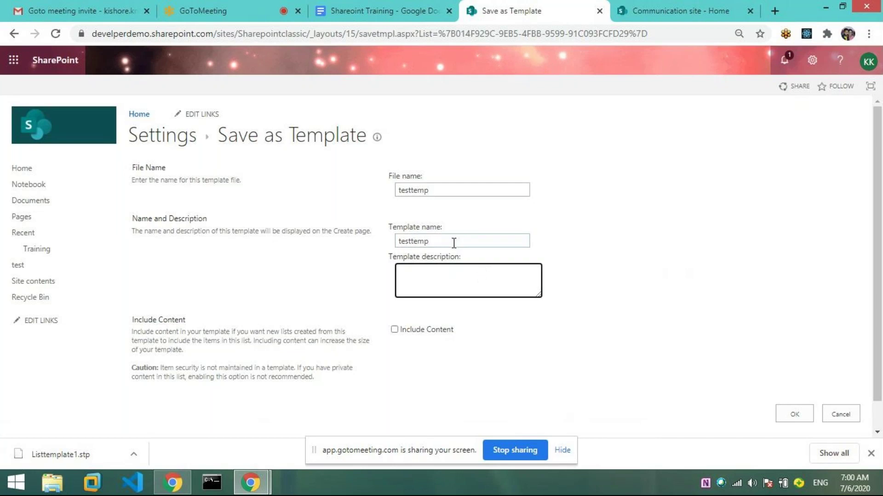
pyautogui.doubleClick(453, 242)
pyautogui.hotkey('ctrl', 'c')
pyautogui.click(461, 276)
pyautogui.hotkey('ctrl', 'v')
pyautogui.write('desc')
pyautogui.scroll(-1, 404, 301)
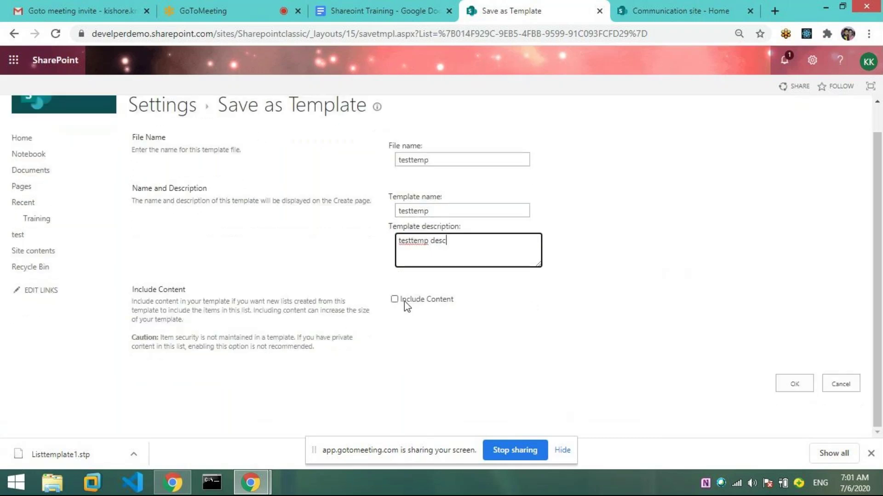
pyautogui.click(394, 300)
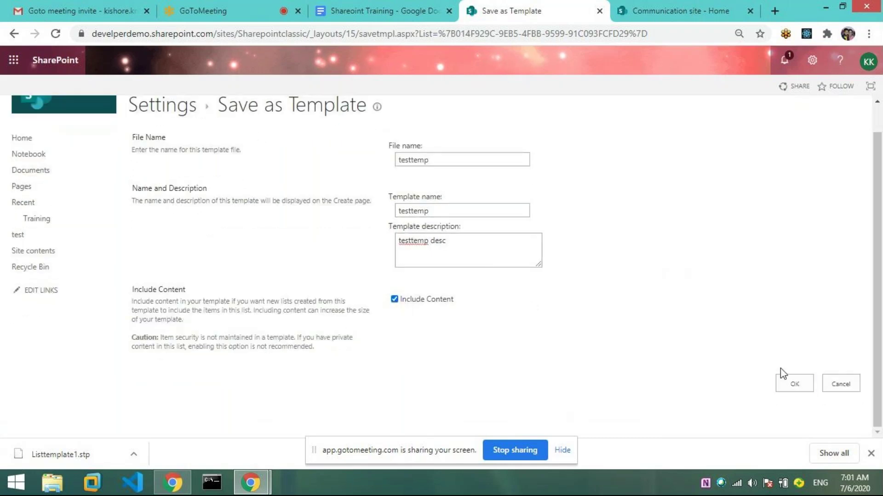
pyautogui.click(793, 382)
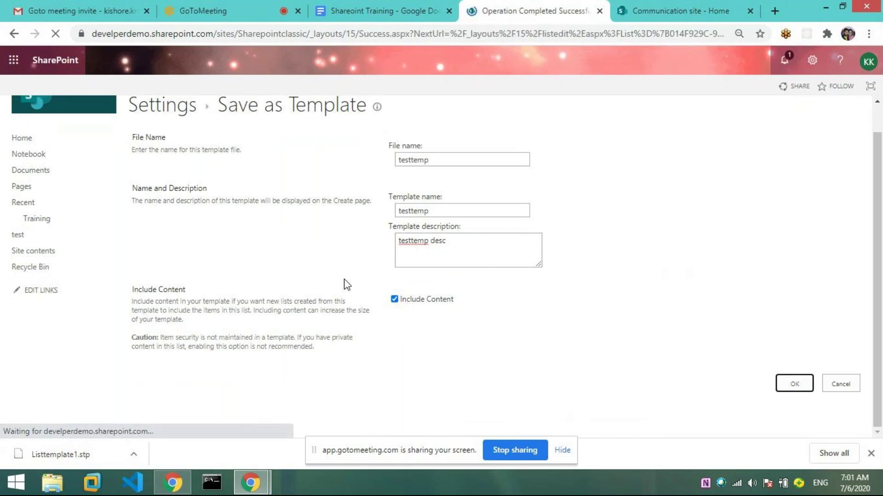
pyautogui.click(403, 189)
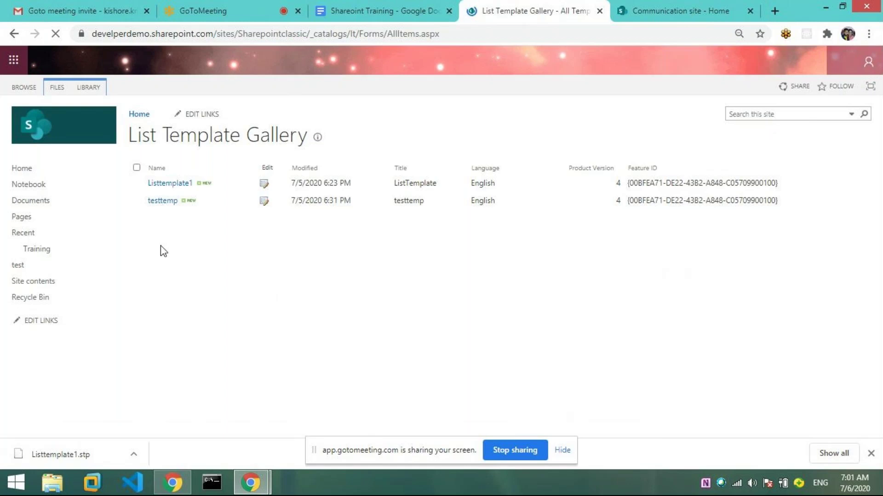
# - Open the classic site contents of the Classic Sharepoint site and find the testtemp template among the apps that can be added
pyautogui.click(46, 286)
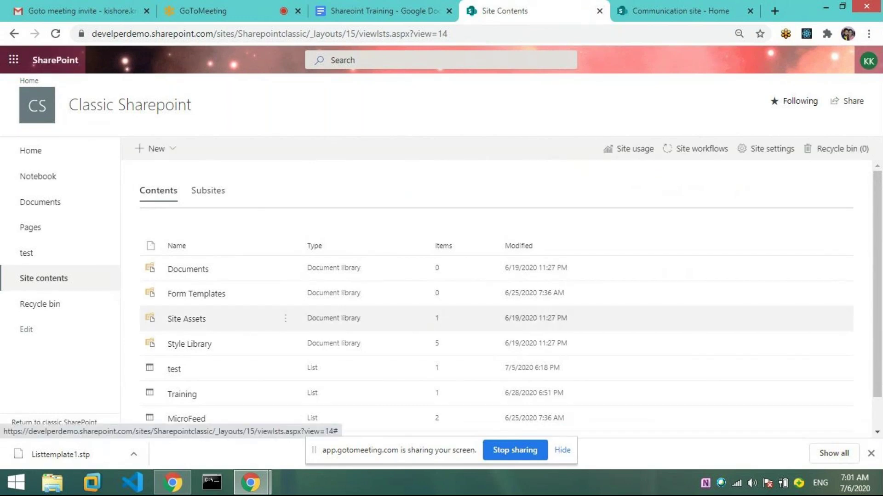
pyautogui.click(85, 426)
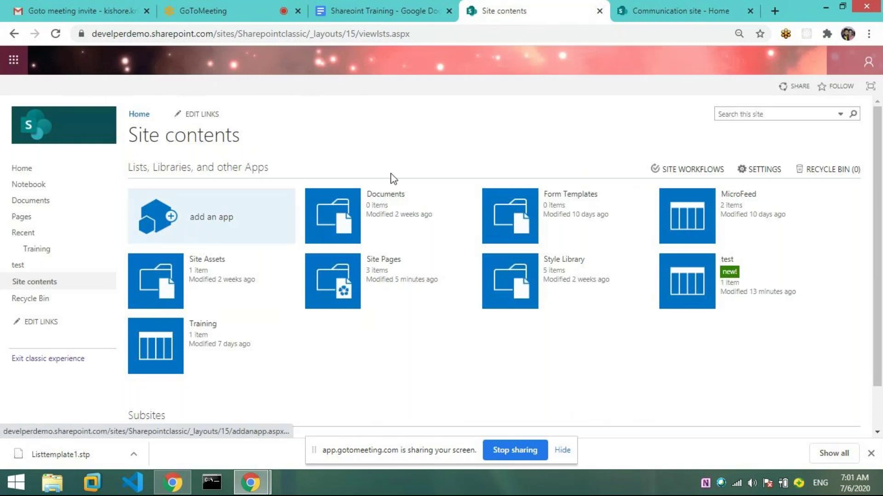
pyautogui.scroll(-1, 240, 252)
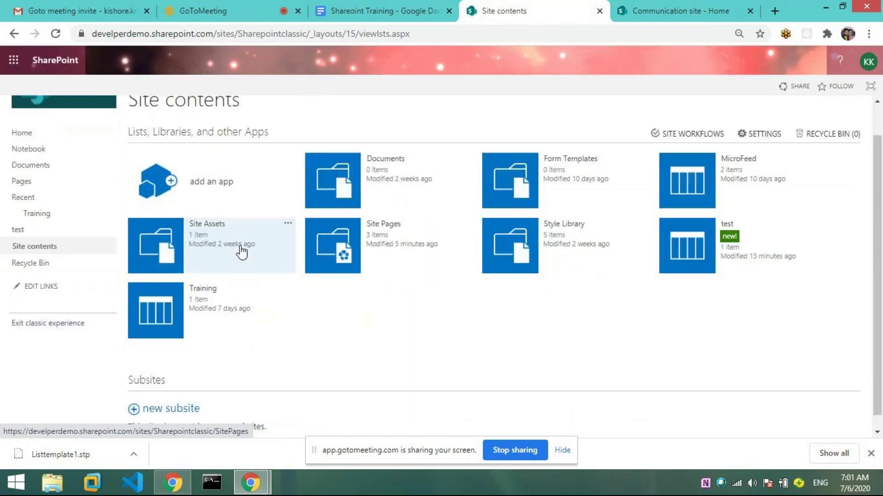
pyautogui.click(194, 172)
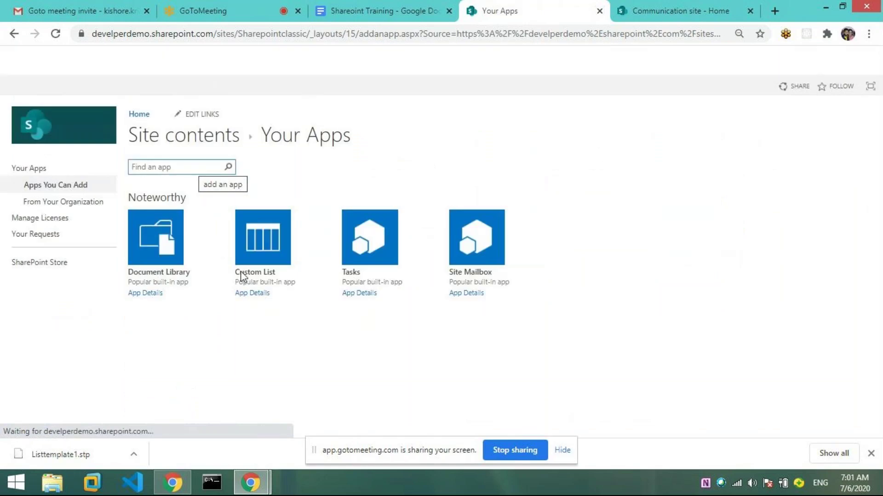
pyautogui.scroll(-10, 261, 290)
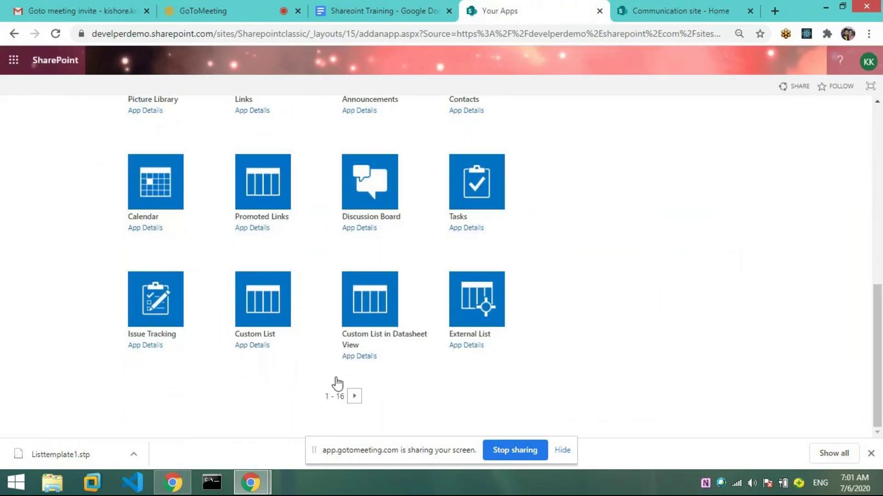
pyautogui.click(354, 396)
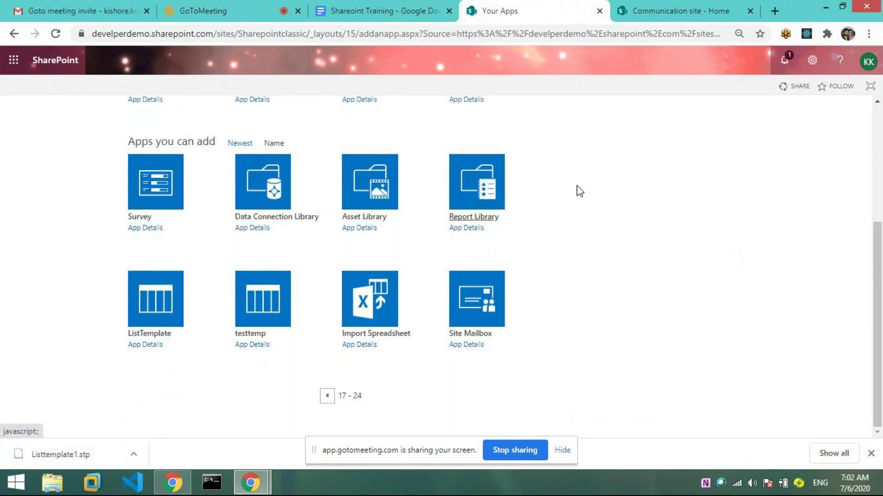
pyautogui.click(695, 12)
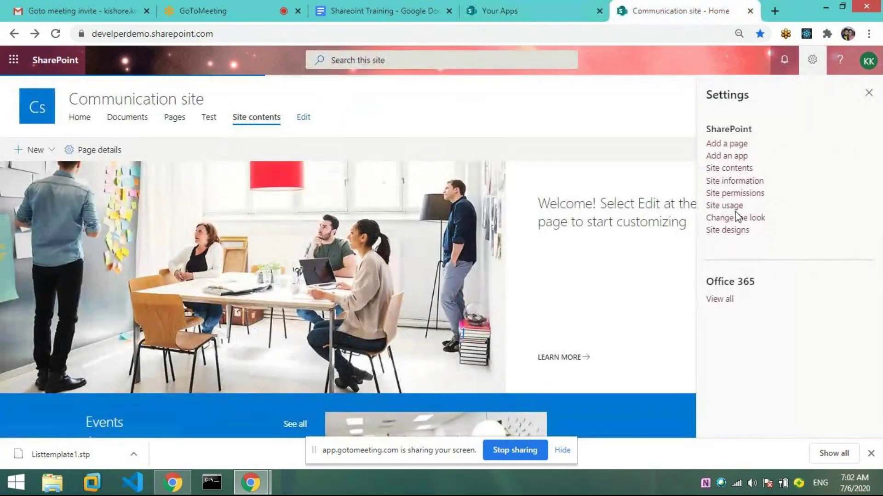
pyautogui.click(506, 14)
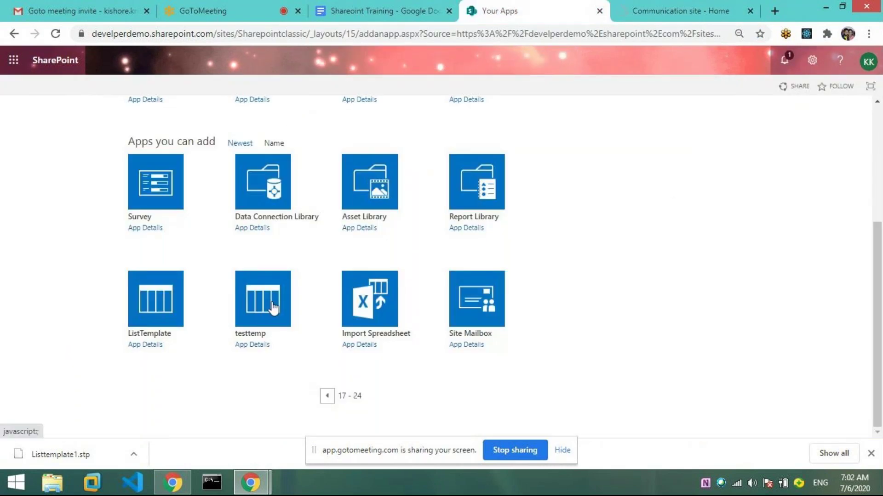
# - Create a list named "test replica" from the testtemp template, using the advanced options
pyautogui.click(273, 296)
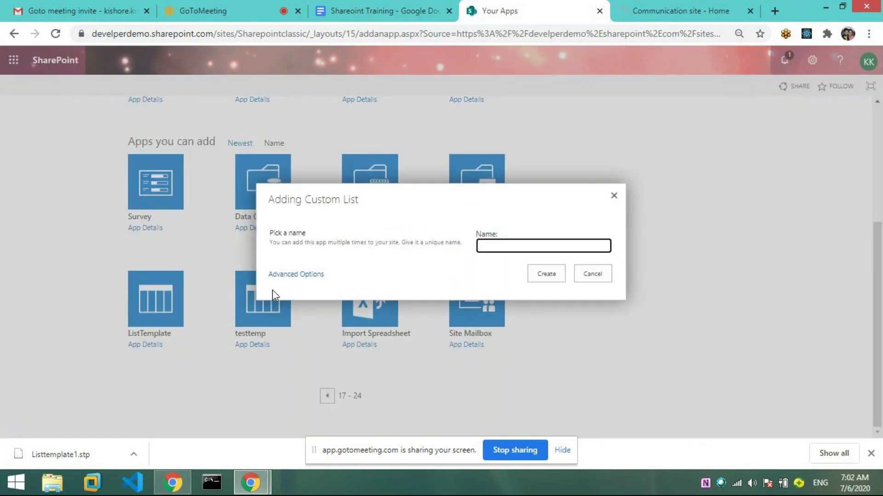
pyautogui.click(311, 276)
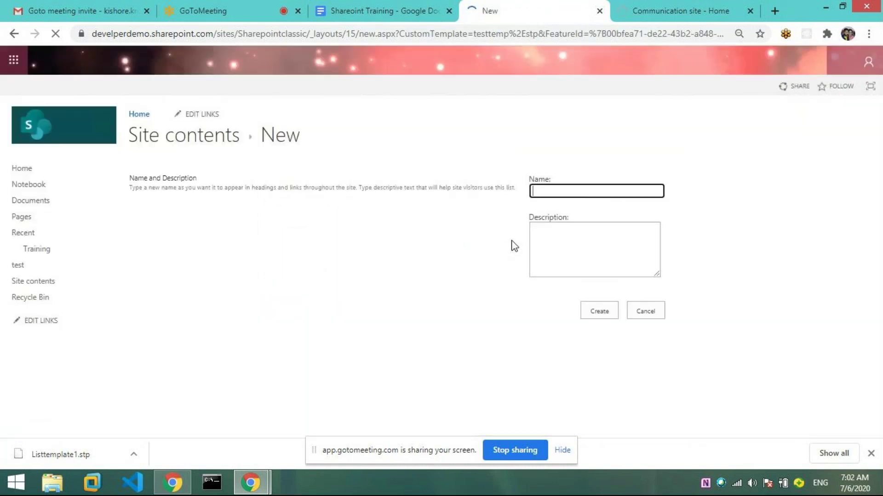
pyautogui.write('te')
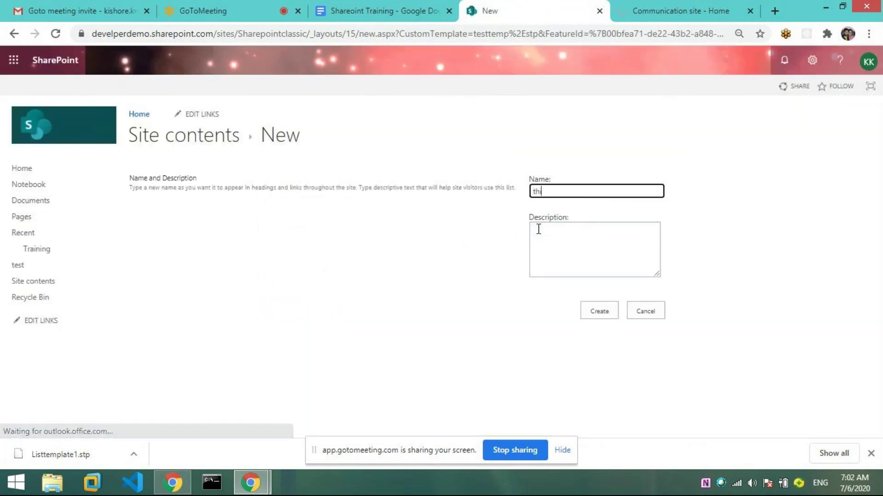
pyautogui.write('st ')
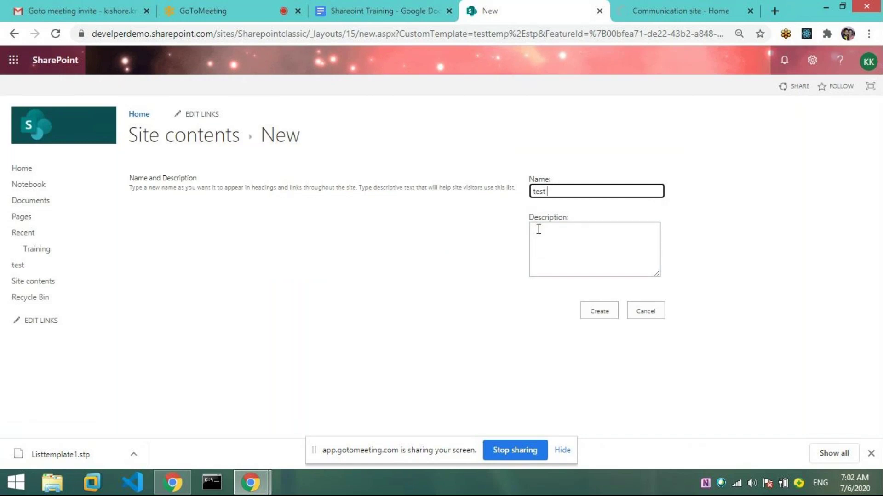
pyautogui.write('replica')
pyautogui.click(612, 312)
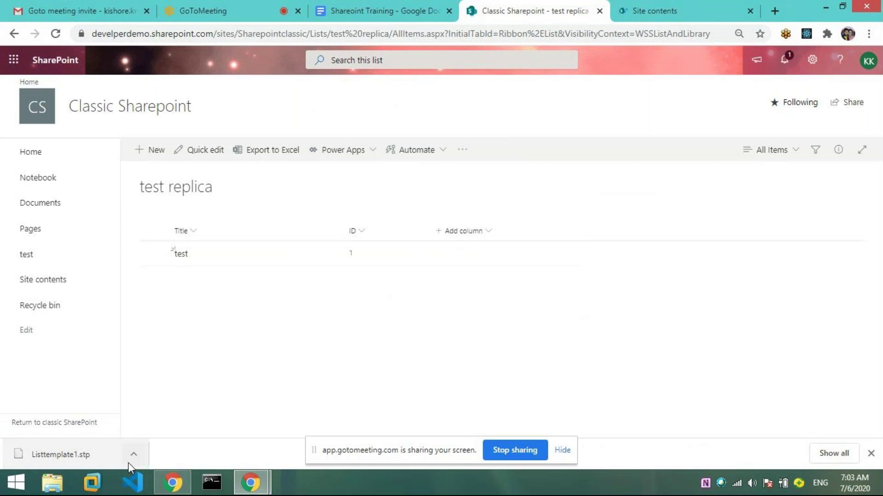
# - Open the Communication site's site settings and look through them for a list template gallery
pyautogui.click(702, 4)
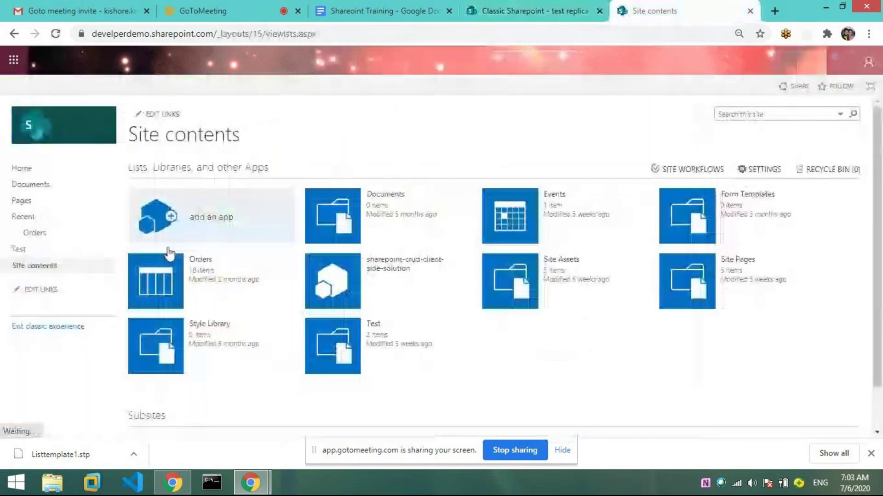
pyautogui.click(814, 61)
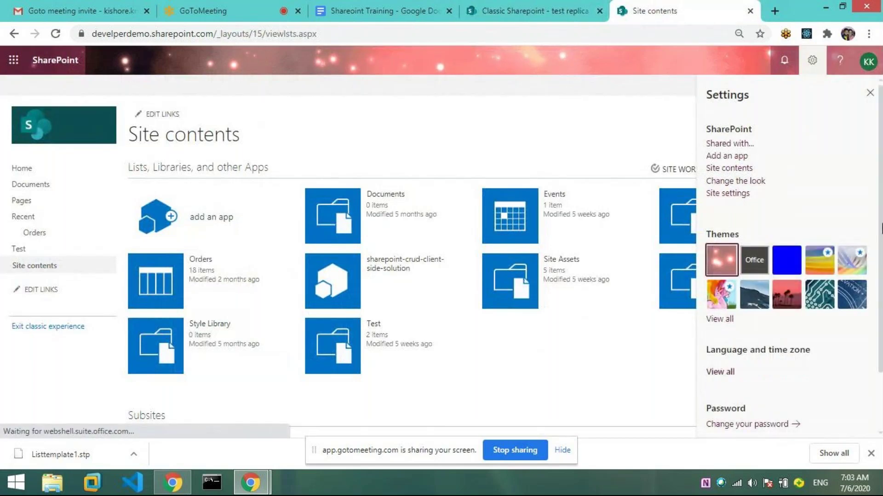
pyautogui.click(747, 195)
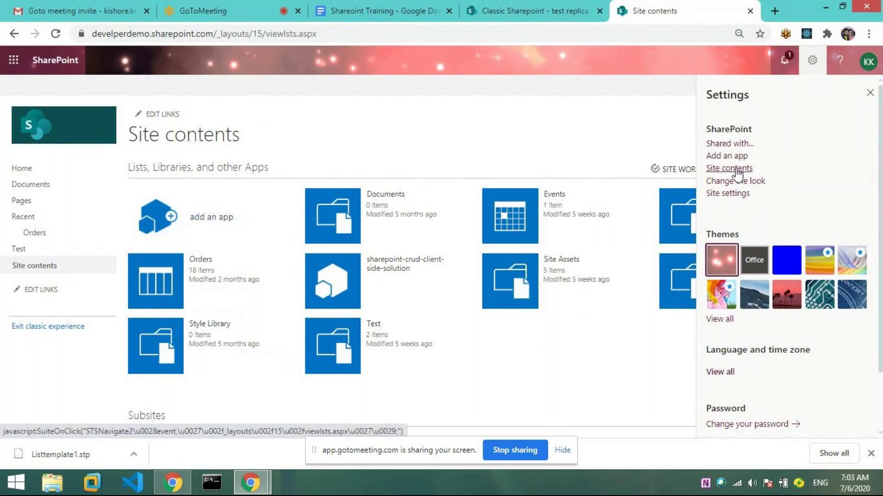
pyautogui.click(742, 194)
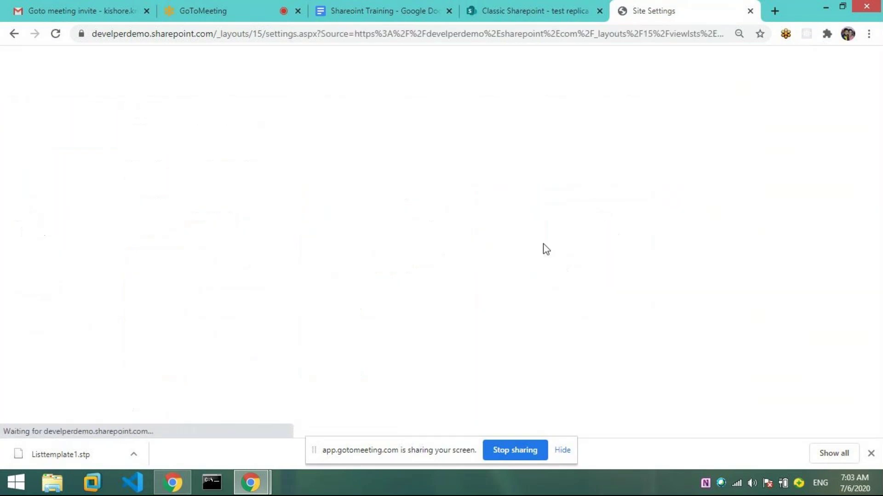
pyautogui.click(533, 11)
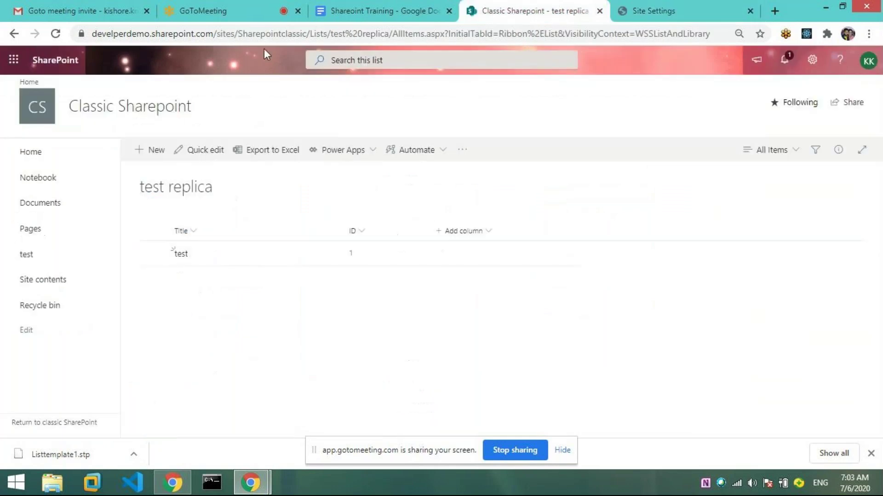
pyautogui.click(646, 12)
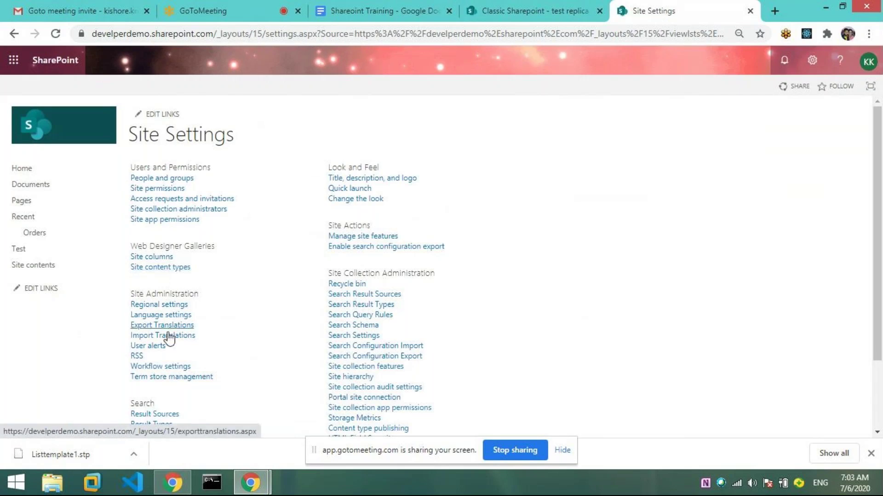
pyautogui.scroll(-1, 262, 285)
pyautogui.scroll(1, 266, 286)
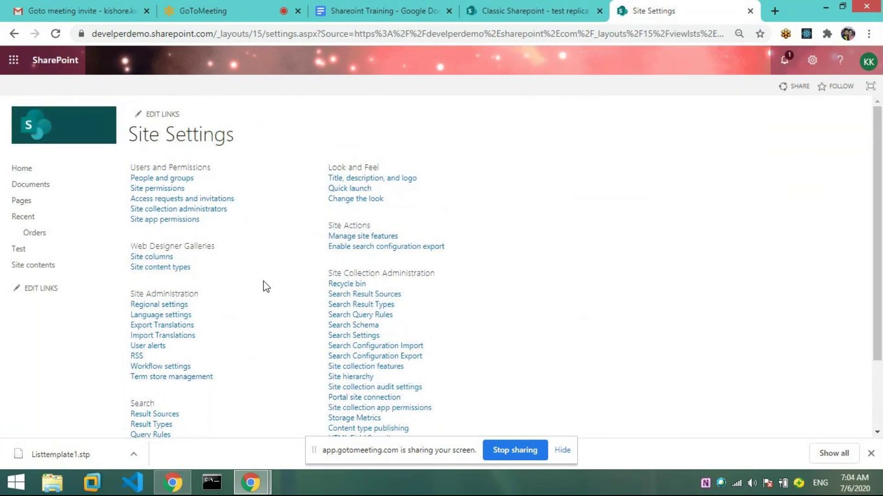
pyautogui.scroll(-2, 265, 285)
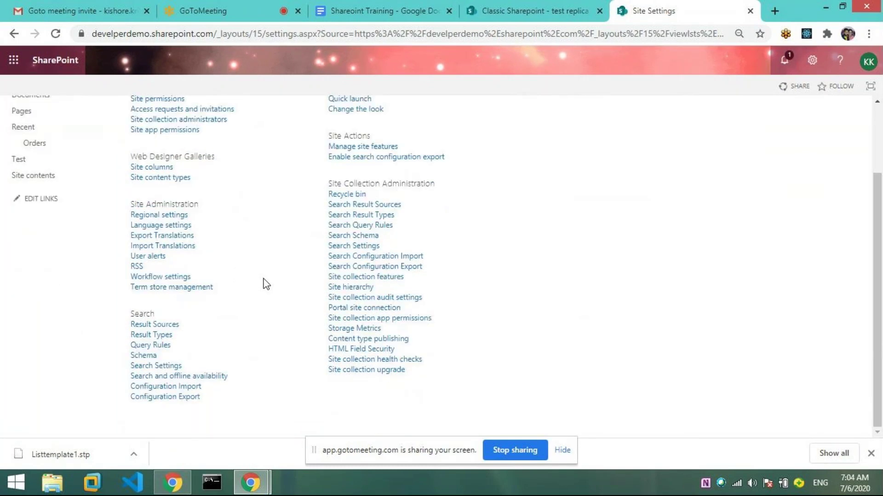
pyautogui.scroll(2, 266, 284)
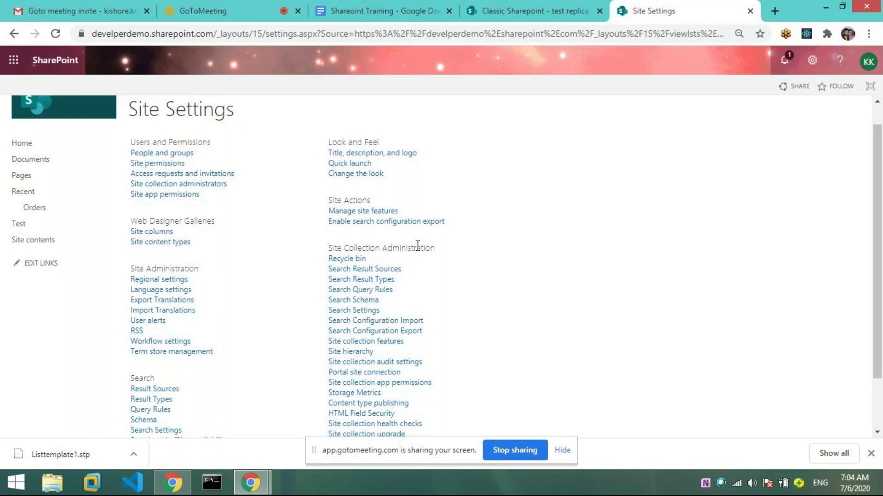
# - Return to the test replica list on the Classic Sharepoint site and switch it to the classic experience
pyautogui.click(522, 4)
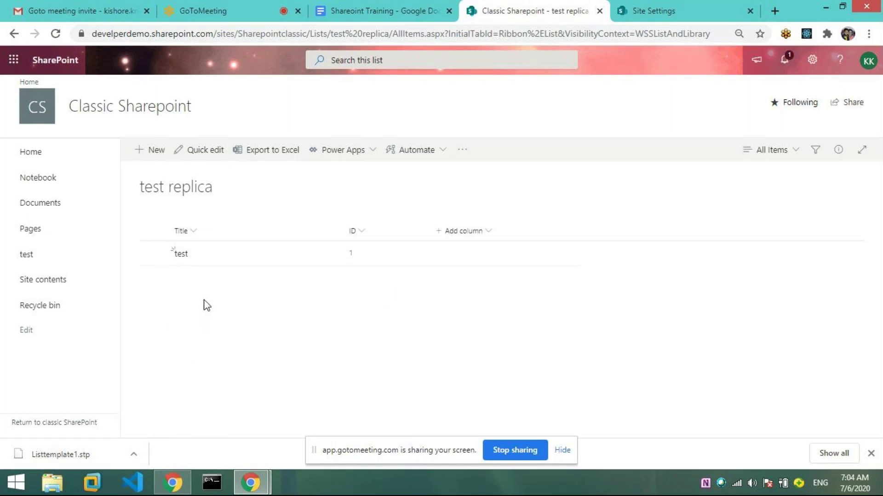
pyautogui.click(56, 426)
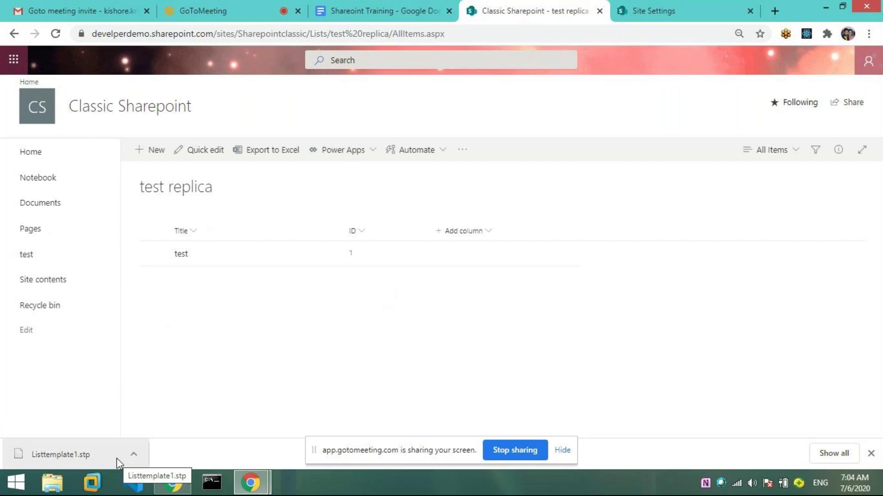
# - Start a new subsite from the Classic Sharepoint site's contents, with Subsite1 as both its title and URL name
pyautogui.click(61, 284)
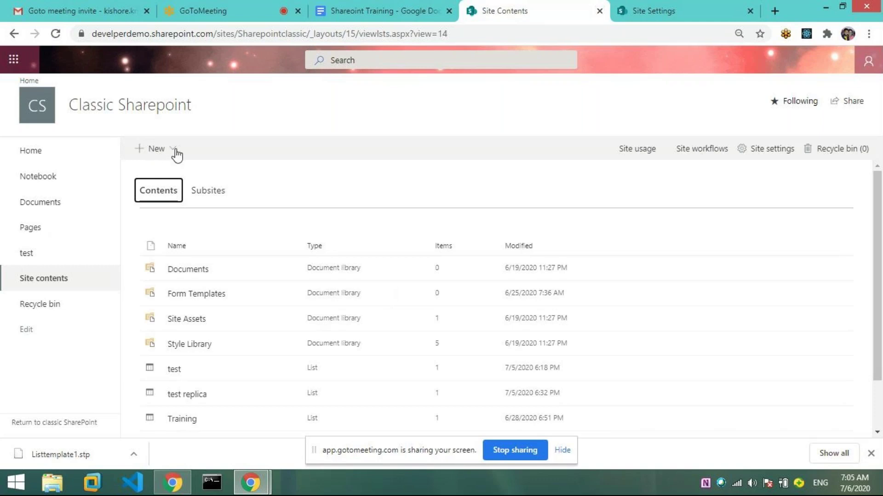
pyautogui.click(175, 151)
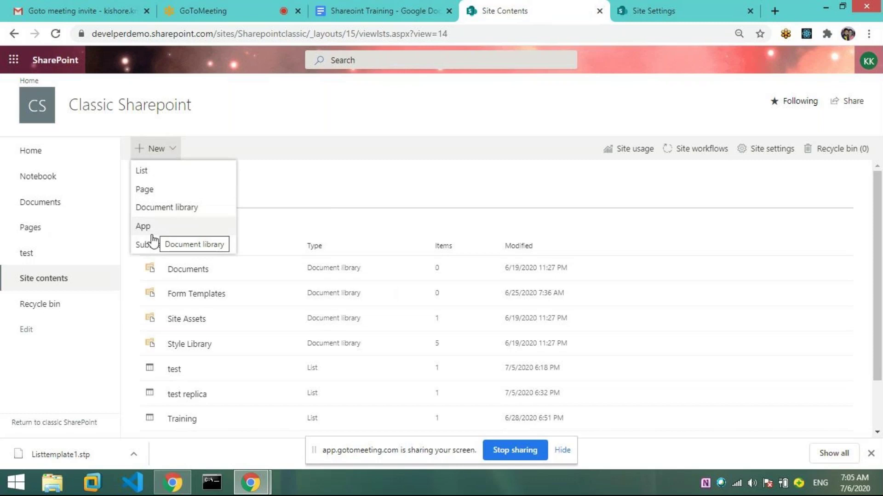
pyautogui.click(148, 248)
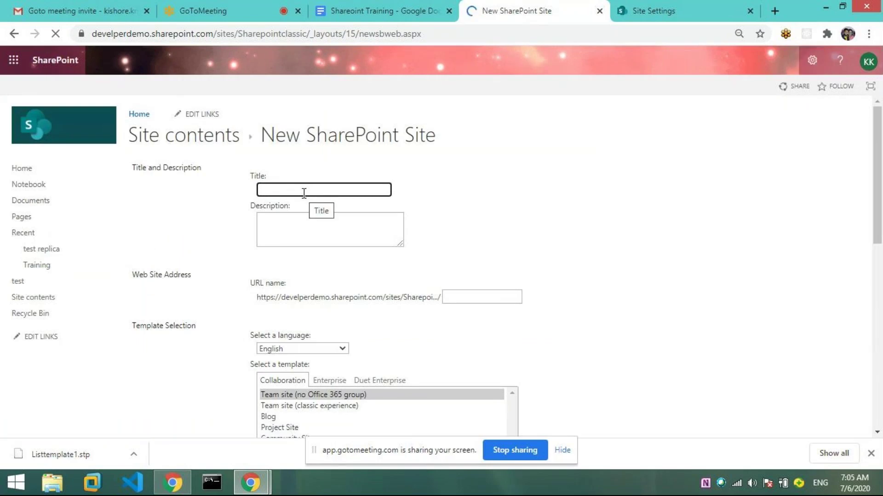
pyautogui.write('Subsite1')
pyautogui.hotkey('ctrl', 'a')
pyautogui.hotkey('ctrl', 'c')
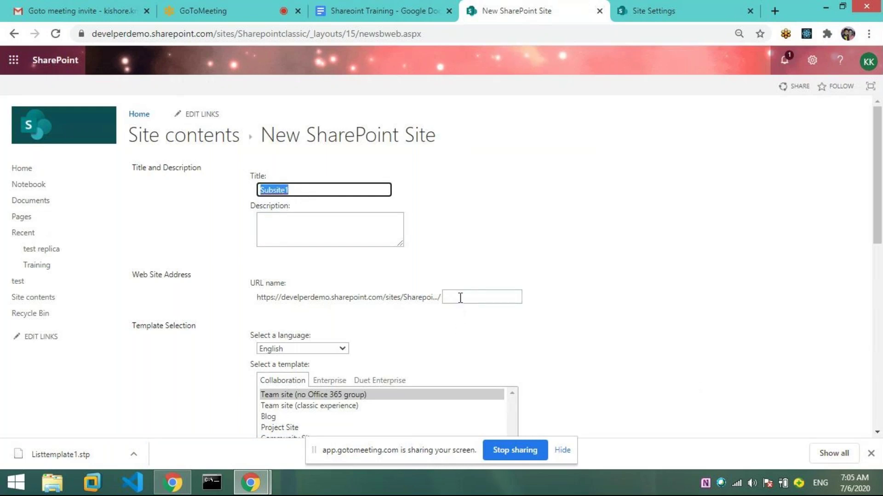
pyautogui.click(459, 298)
pyautogui.hotkey('ctrl', 'v')
# - Create the subsite with the Team site (no Office 365 group) template and the same permissions as the parent site
pyautogui.scroll(-4, 340, 352)
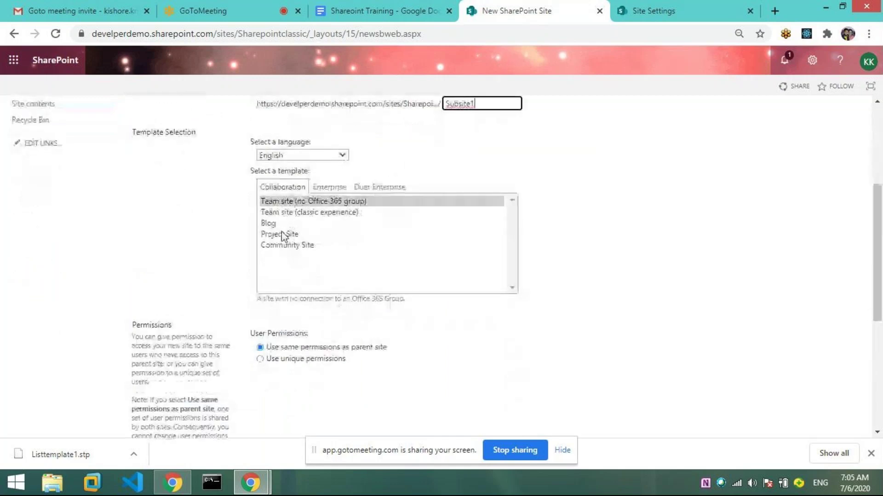
pyautogui.scroll(-3, 312, 250)
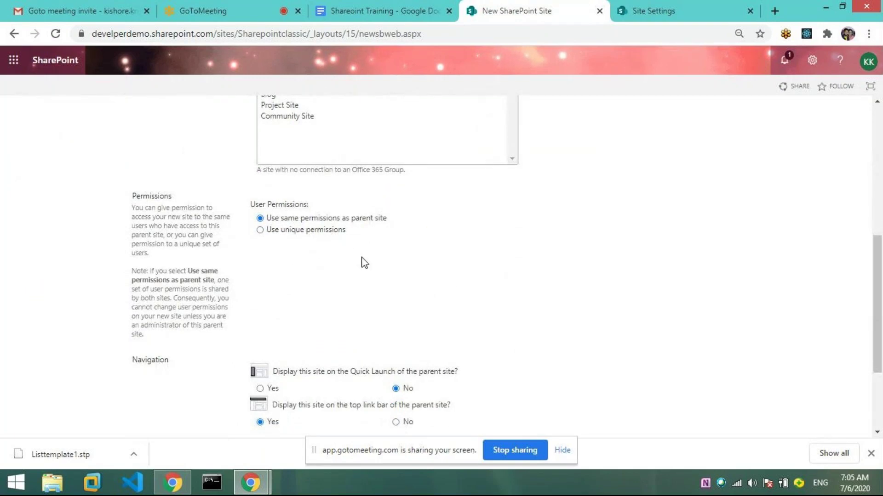
pyautogui.scroll(-3, 361, 262)
pyautogui.click(461, 415)
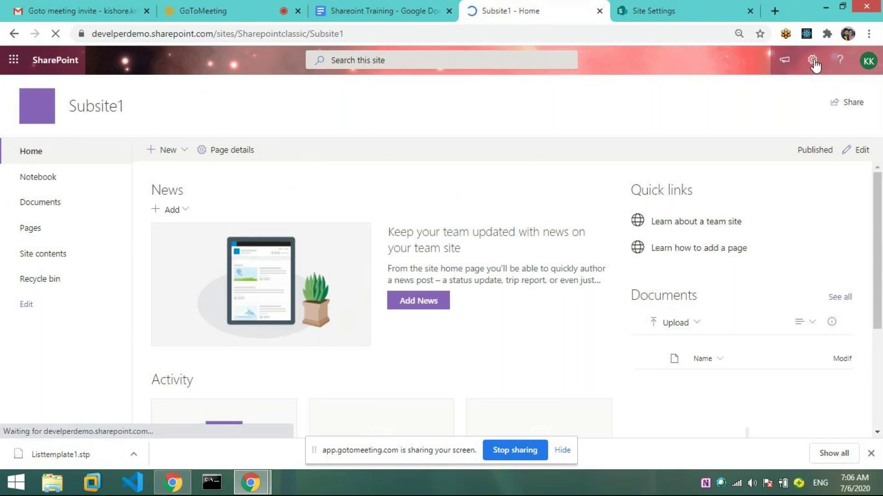
# - Look through the Subsite1 home page, its settings options and the kinds of new content it offers
pyautogui.click(813, 61)
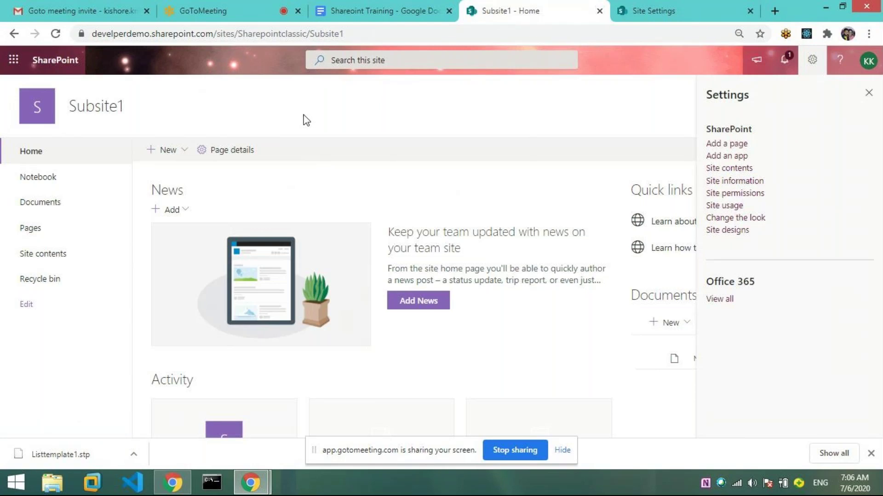
pyautogui.click(874, 97)
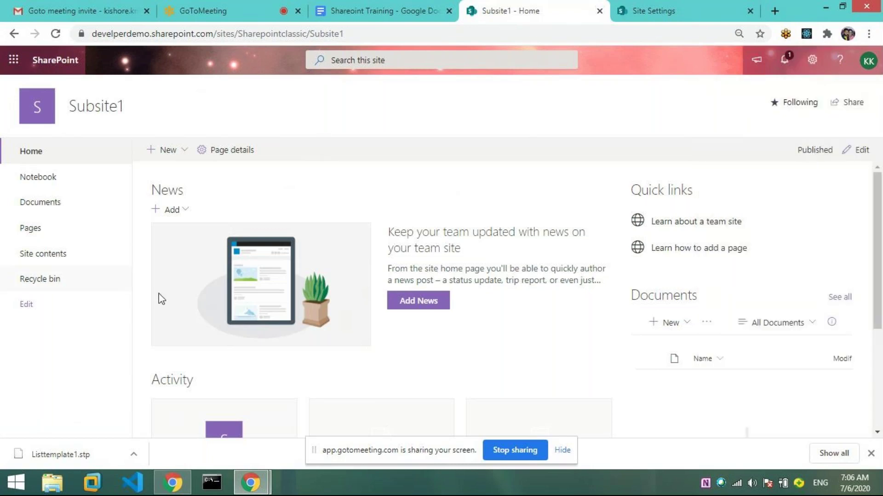
pyautogui.scroll(-4, 159, 295)
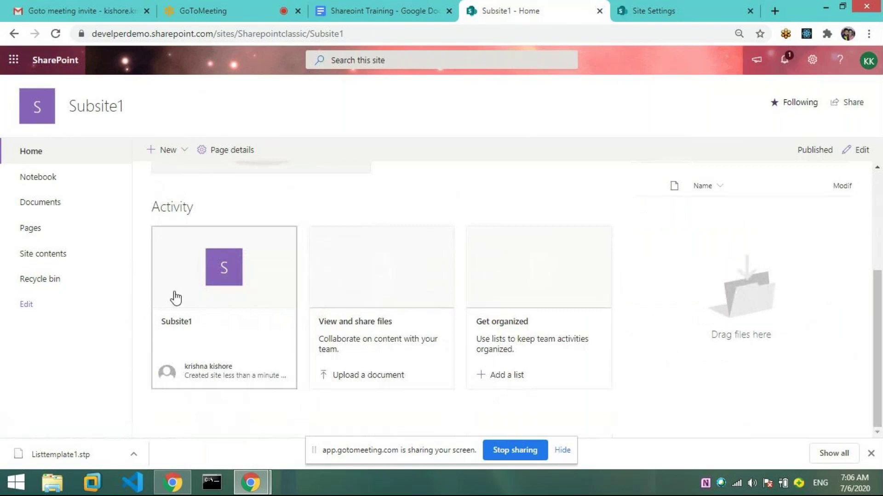
pyautogui.scroll(4, 174, 292)
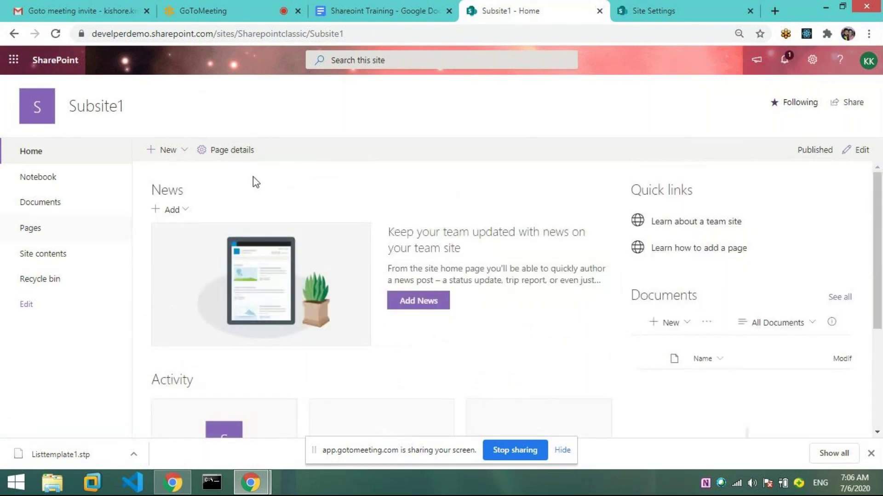
pyautogui.click(185, 152)
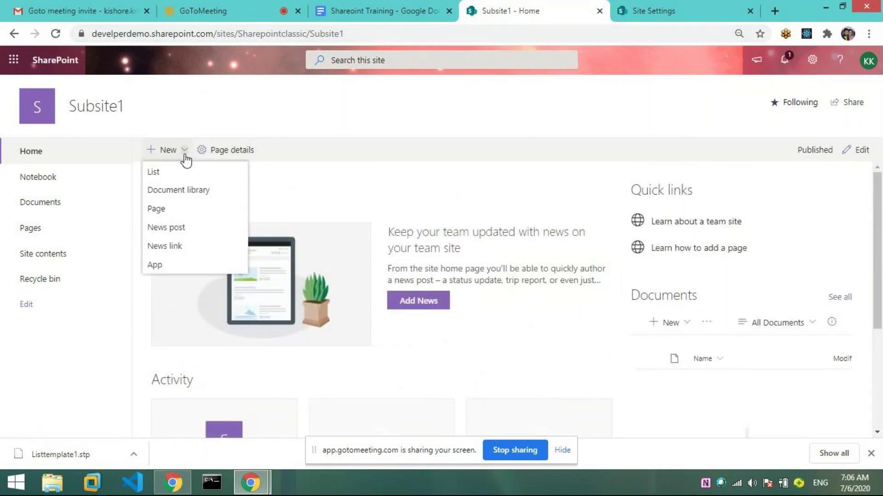
pyautogui.click(81, 343)
# - Open Subsite1's site settings page directly by adding /_layouts/settings.aspx to the site address
pyautogui.click(341, 36)
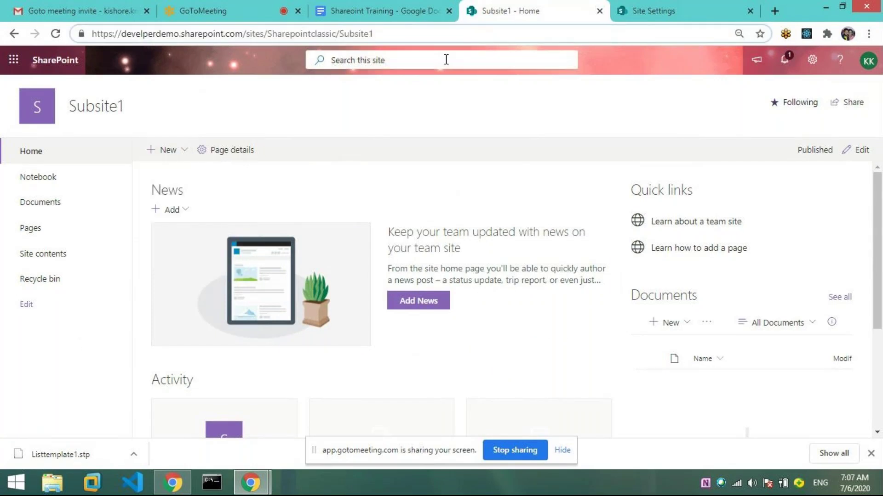
pyautogui.write('/')
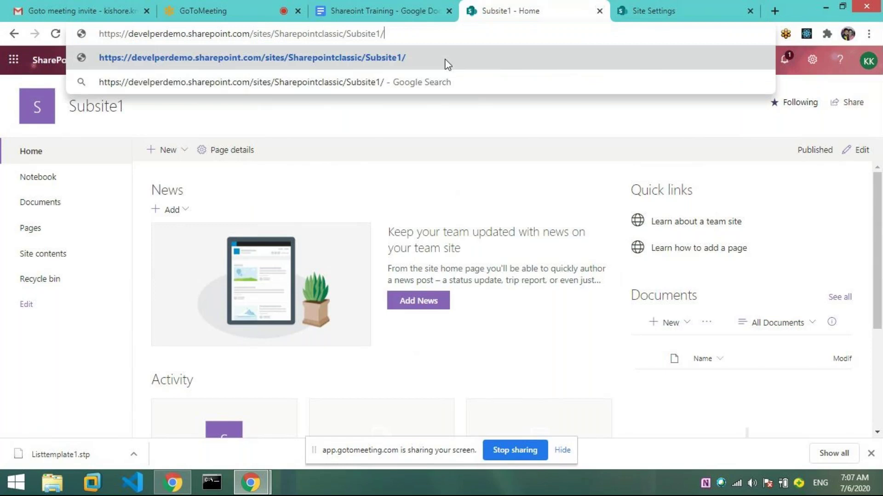
pyautogui.write('_l')
pyautogui.write('a')
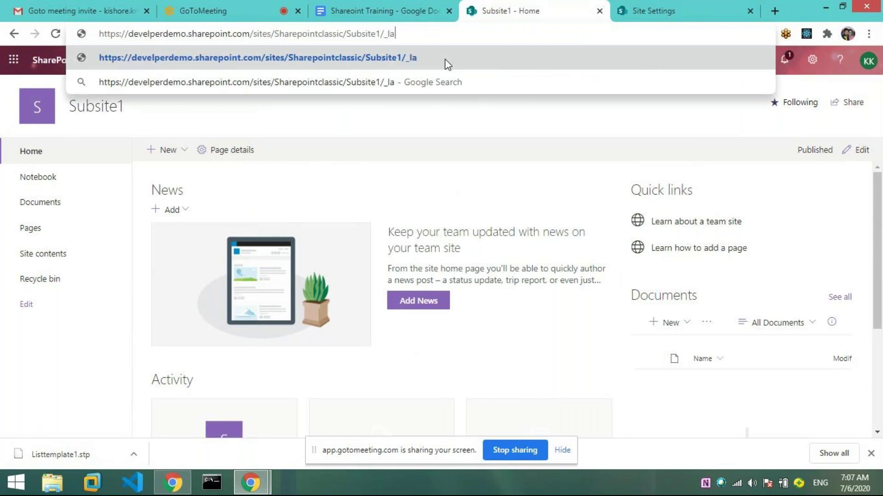
pyautogui.write('youts/s')
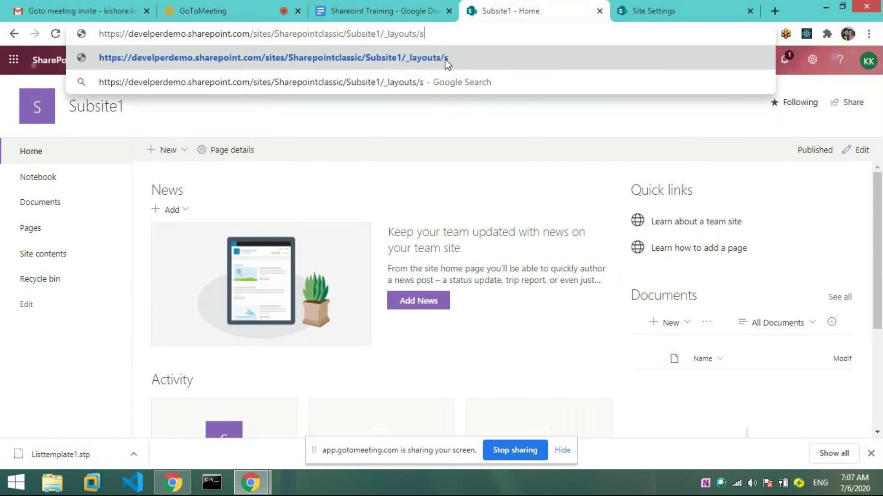
pyautogui.write('ettings.aspx')
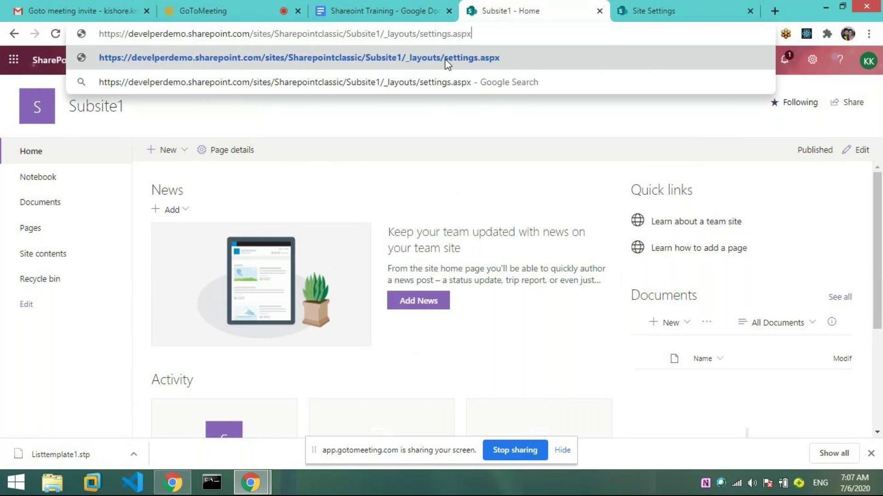
pyautogui.press('Return')
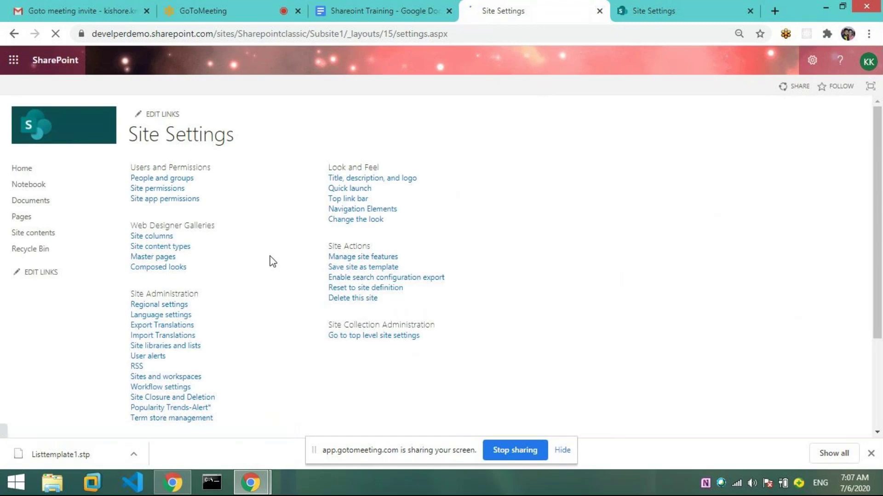
# - Examine Subsite1's site settings, checking the Web Designer Galleries, Site Administration and Site Actions groups
pyautogui.scroll(-1, 273, 262)
pyautogui.scroll(-1, 273, 262)
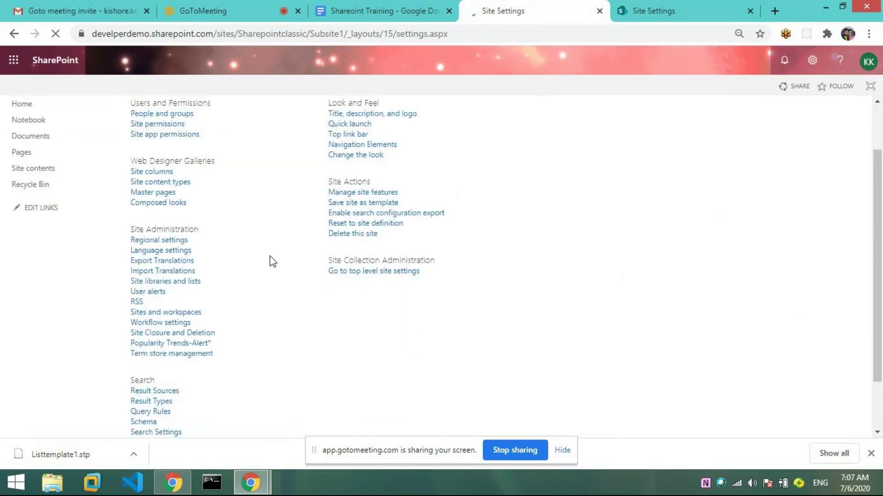
pyautogui.scroll(-1, 273, 262)
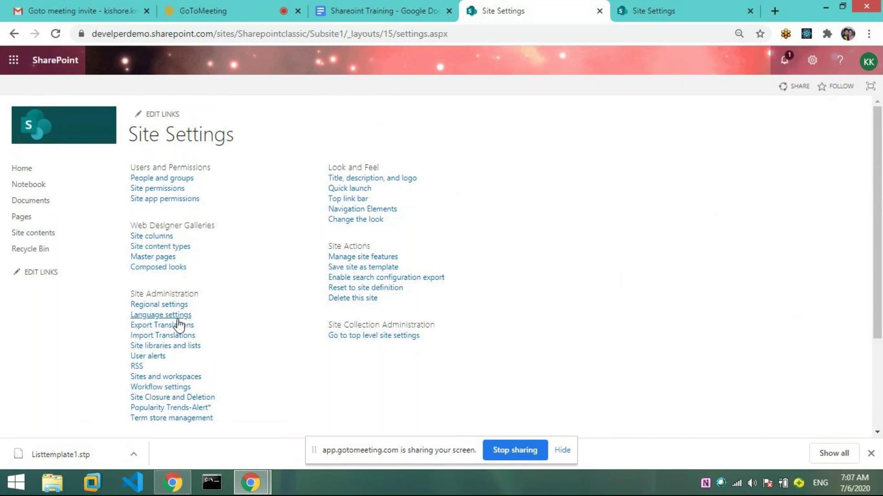
pyautogui.scroll(-1, 256, 325)
pyautogui.scroll(-3, 258, 325)
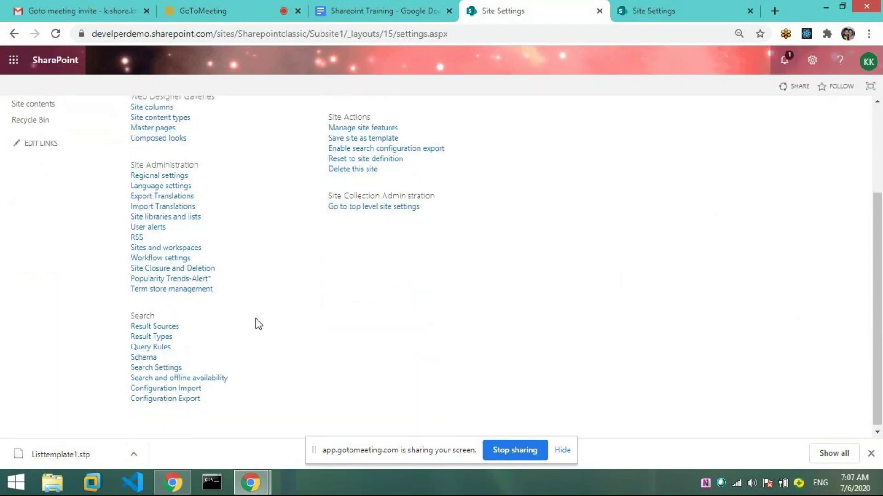
pyautogui.scroll(3, 259, 325)
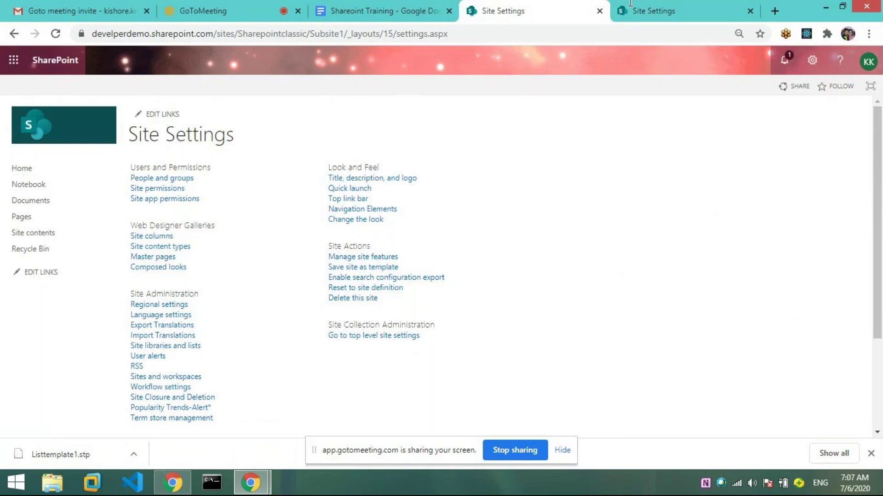
pyautogui.scroll(-2, 291, 233)
pyautogui.scroll(-1, 291, 233)
pyautogui.scroll(3, 290, 231)
pyautogui.scroll(-3, 292, 281)
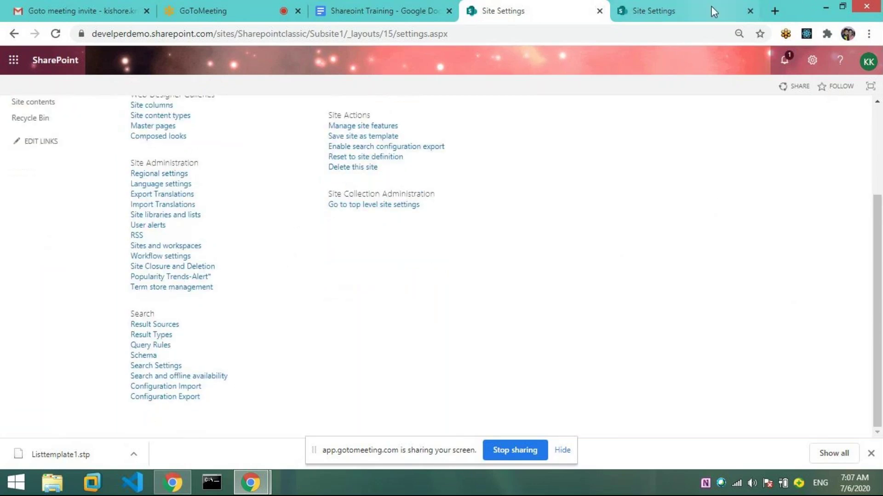
# - Compare the Communication site's site settings with those of Subsite1, checking which galleries and administration options each one offers
pyautogui.click(680, 11)
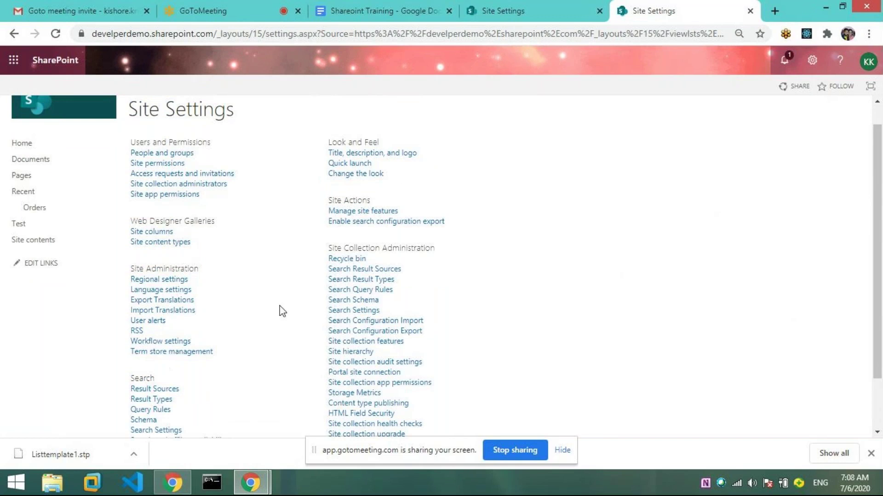
pyautogui.scroll(-1, 287, 290)
pyautogui.scroll(2, 287, 290)
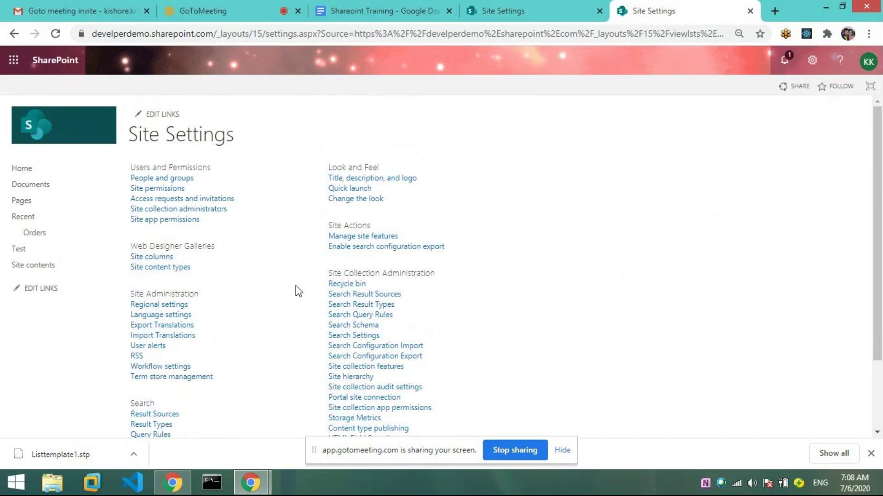
pyautogui.scroll(-2, 453, 283)
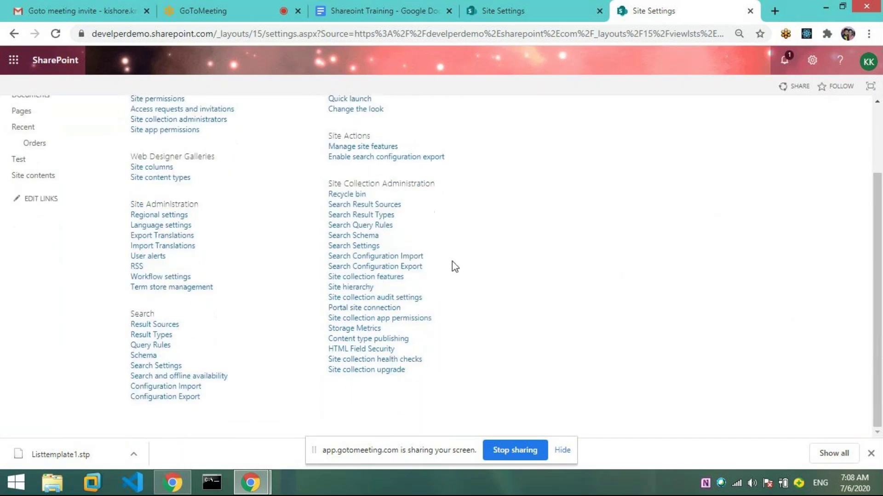
pyautogui.scroll(2, 451, 265)
pyautogui.scroll(-2, 445, 248)
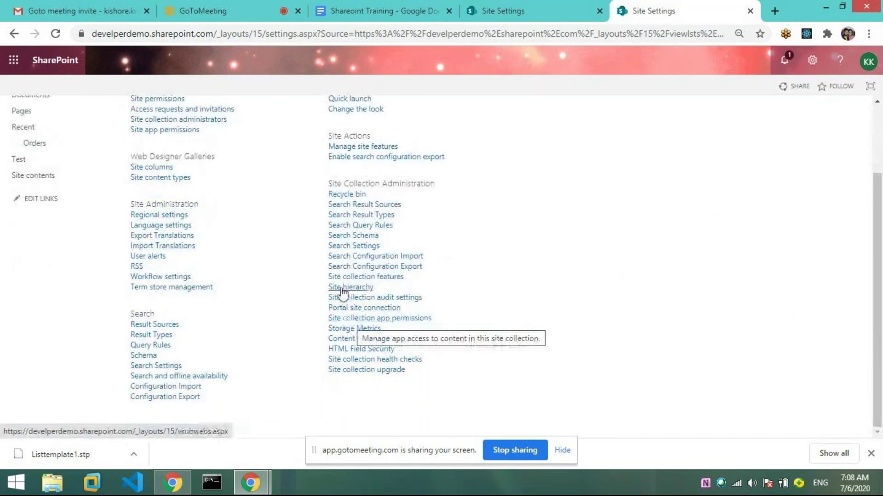
pyautogui.scroll(2, 348, 330)
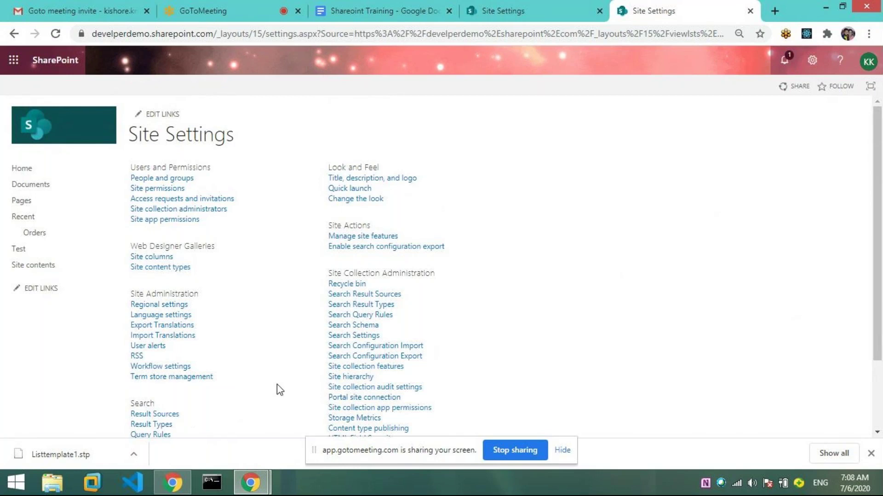
pyautogui.click(545, 10)
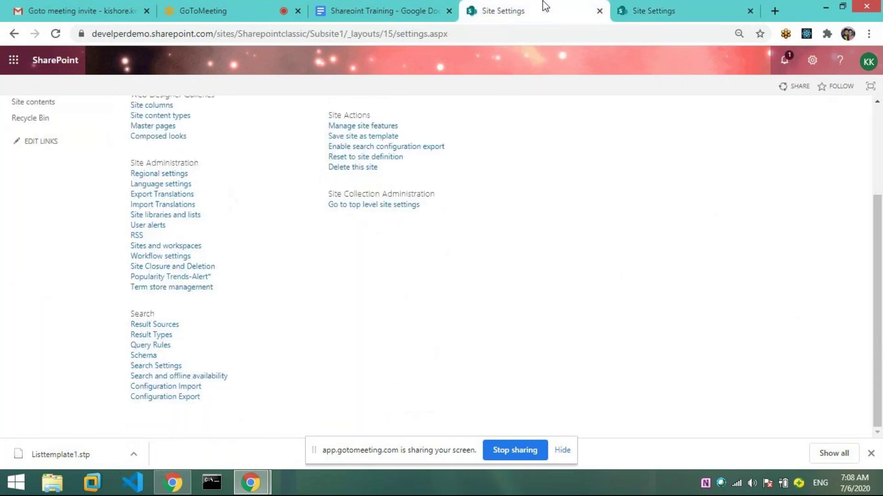
pyautogui.click(432, 12)
pyautogui.click(502, 6)
pyautogui.click(682, 15)
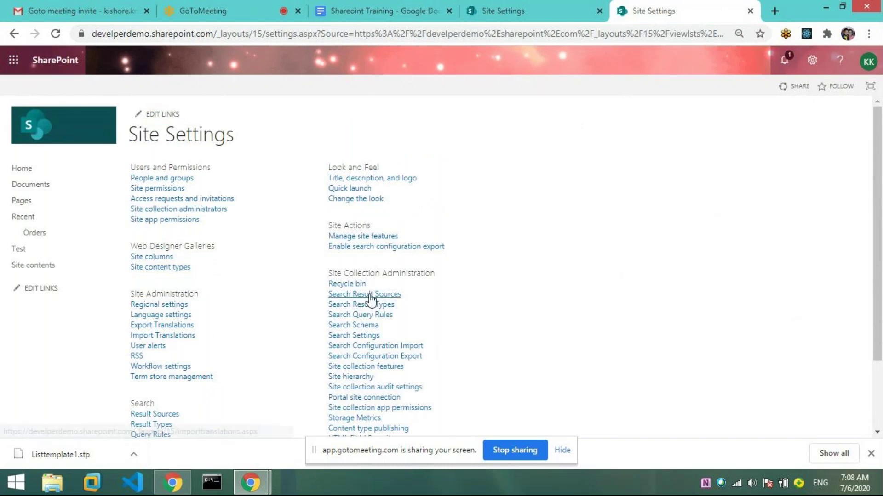
# - Look through the Communication site's site features, checking which ones are active and which are available to activate
pyautogui.click(375, 238)
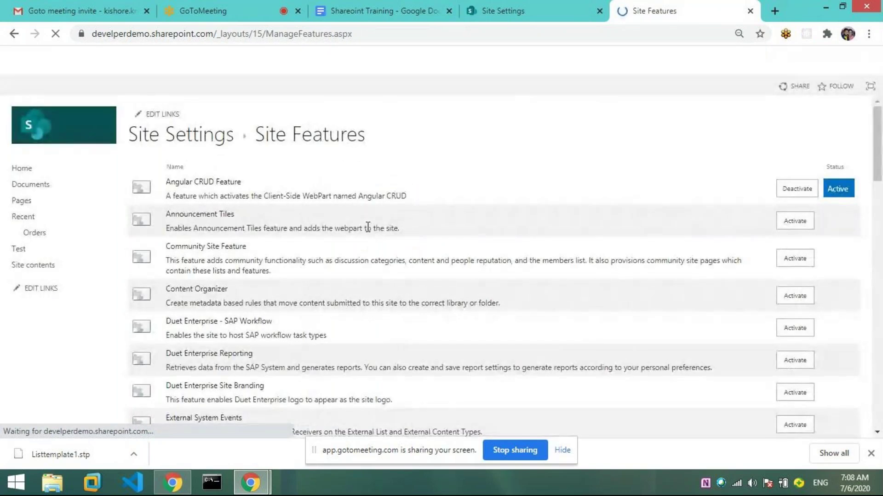
pyautogui.scroll(-3, 362, 222)
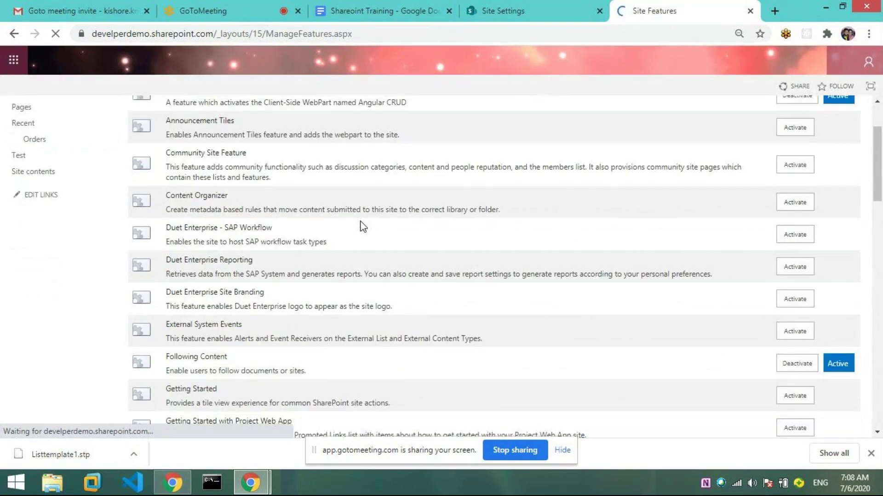
pyautogui.scroll(-3, 359, 221)
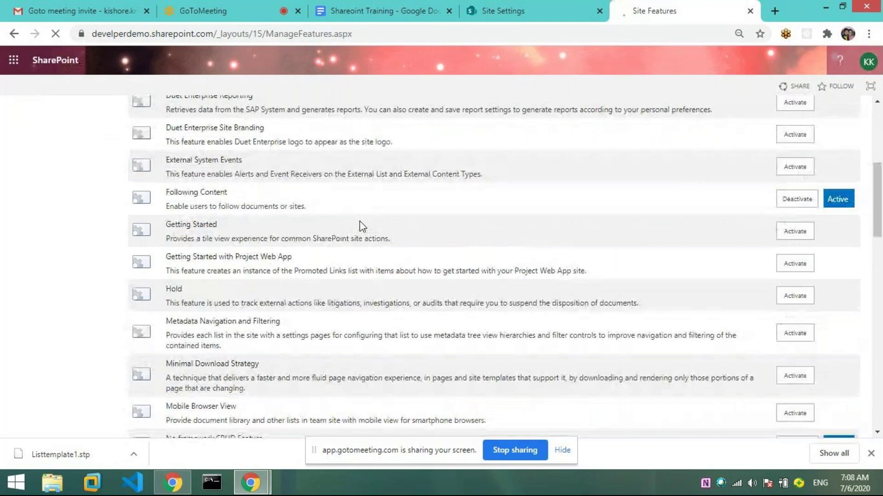
pyautogui.scroll(-20, 362, 226)
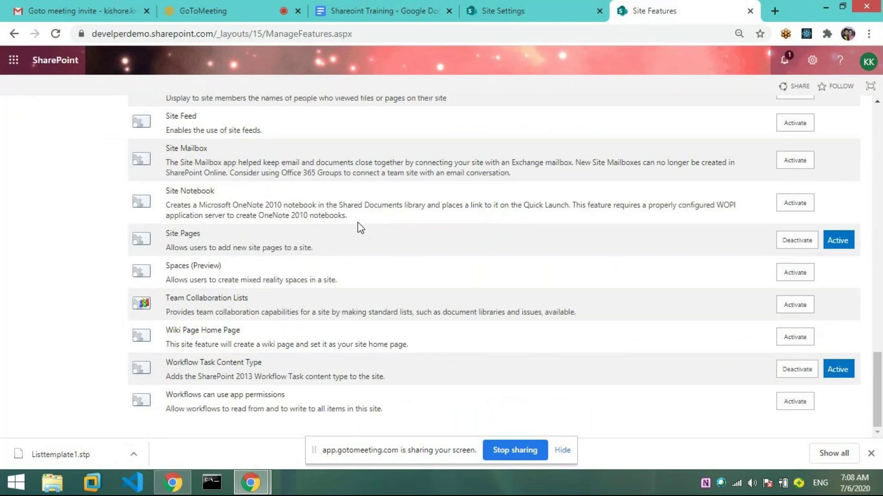
pyautogui.scroll(7, 360, 228)
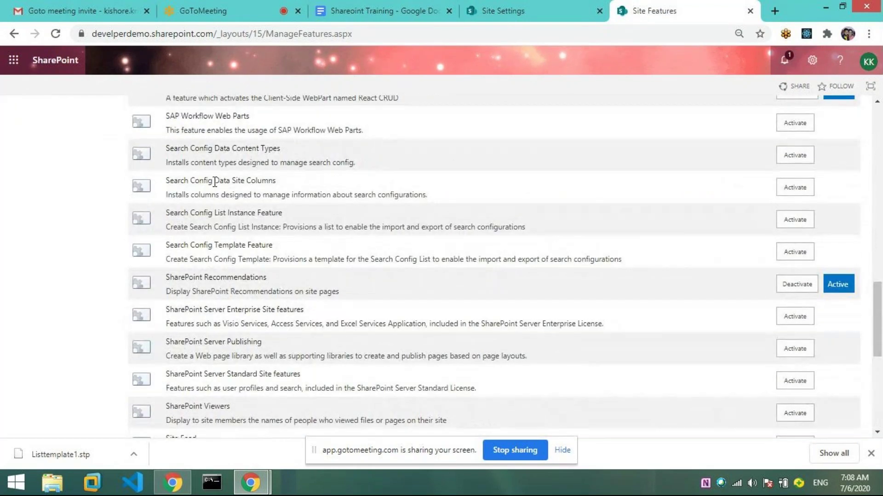
# - Activate the Search Server Web Parts and Templates feature in the Communication site's site collection features
pyautogui.click(15, 35)
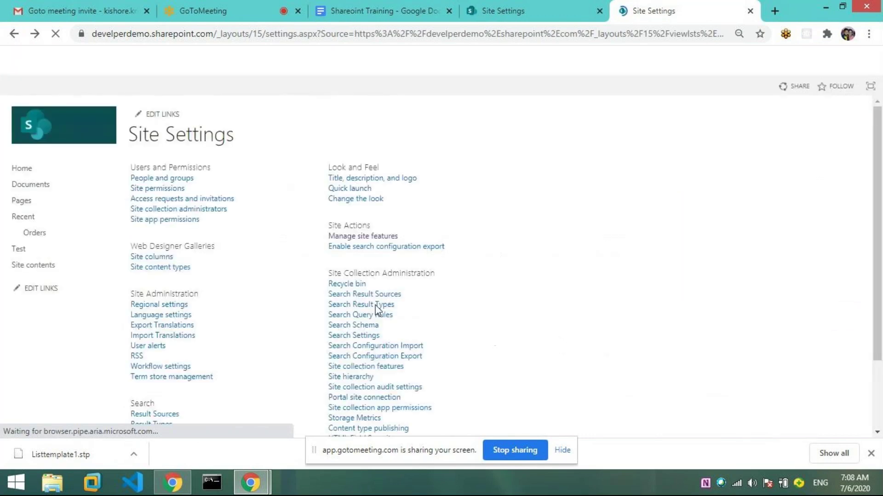
pyautogui.click(394, 367)
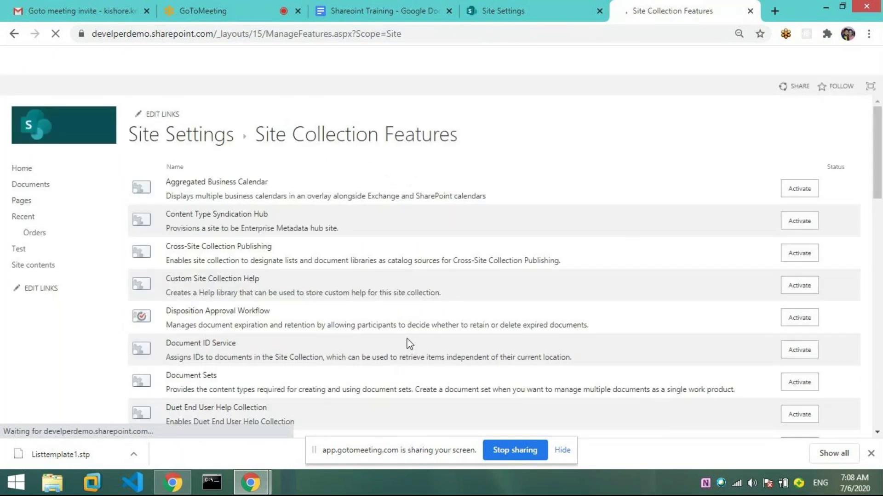
pyautogui.scroll(-15, 409, 344)
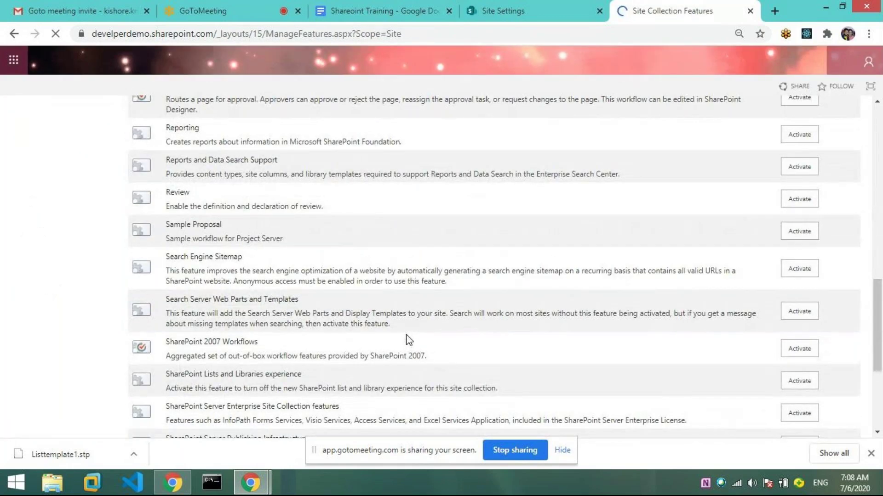
pyautogui.moveTo(461, 313); pyautogui.dragTo(166, 313)
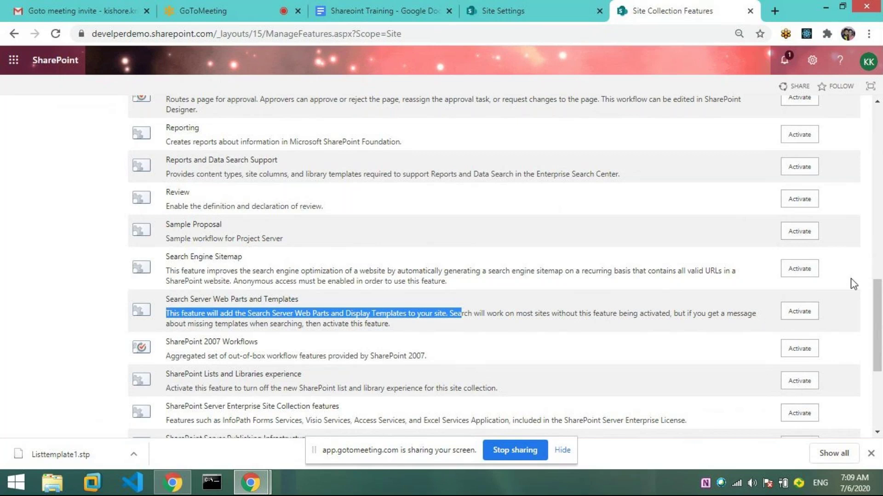
pyautogui.click(807, 312)
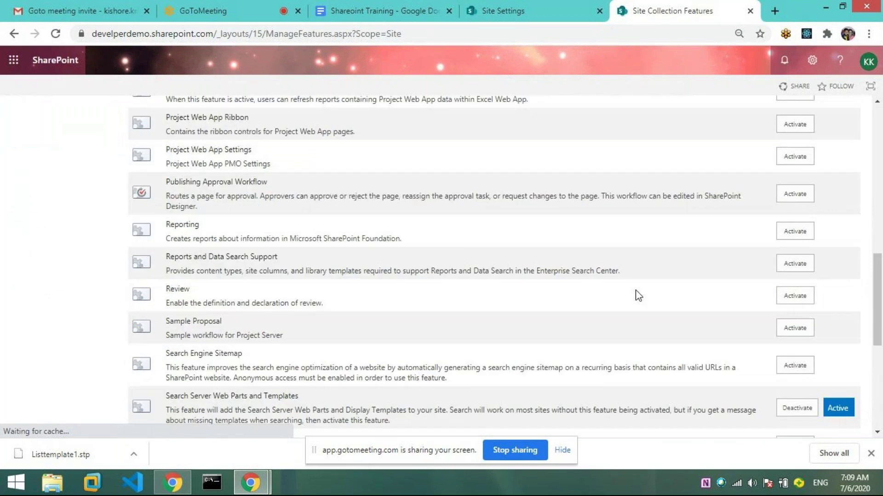
# - Try to activate the SharePoint Server Publishing Infrastructure feature for the site collection
pyautogui.scroll(-1, 638, 296)
pyautogui.scroll(-1, 638, 296)
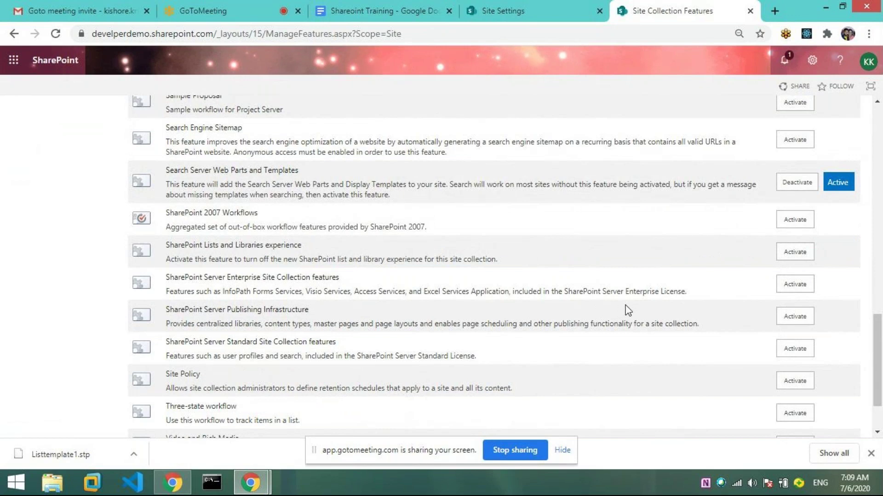
pyautogui.moveTo(314, 323); pyautogui.dragTo(762, 322)
pyautogui.click(795, 317)
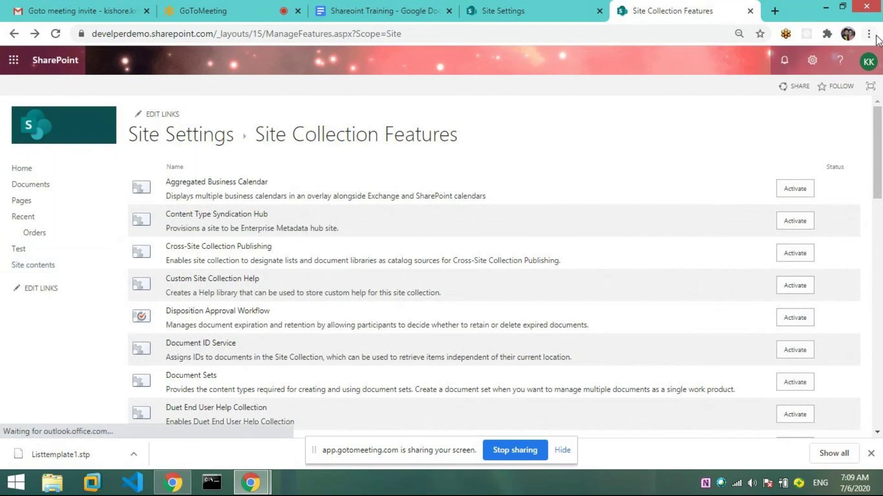
# - Return to the Communication site's site settings and review the Web Designer Galleries and Site Collection Administration options
pyautogui.click(811, 59)
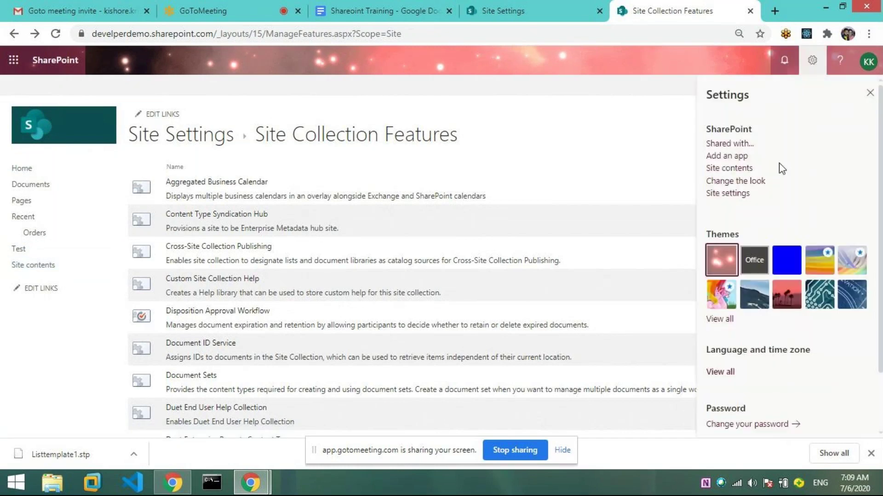
pyautogui.click(732, 194)
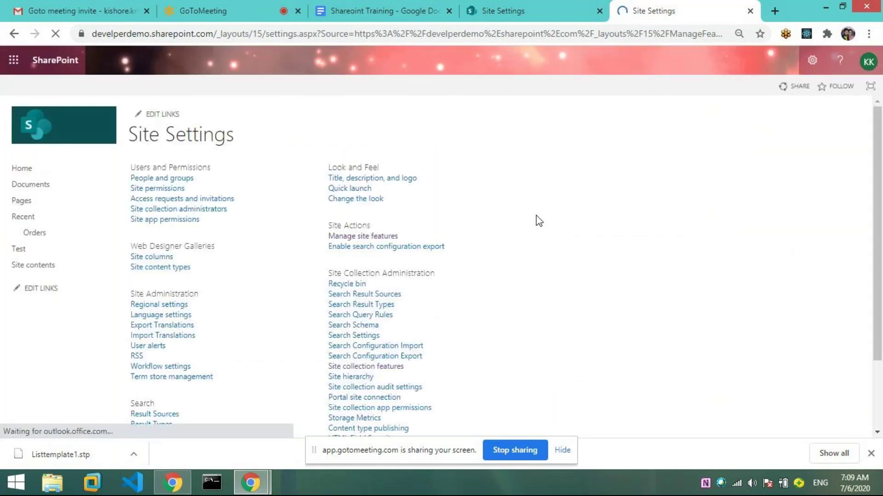
pyautogui.scroll(-2, 591, 192)
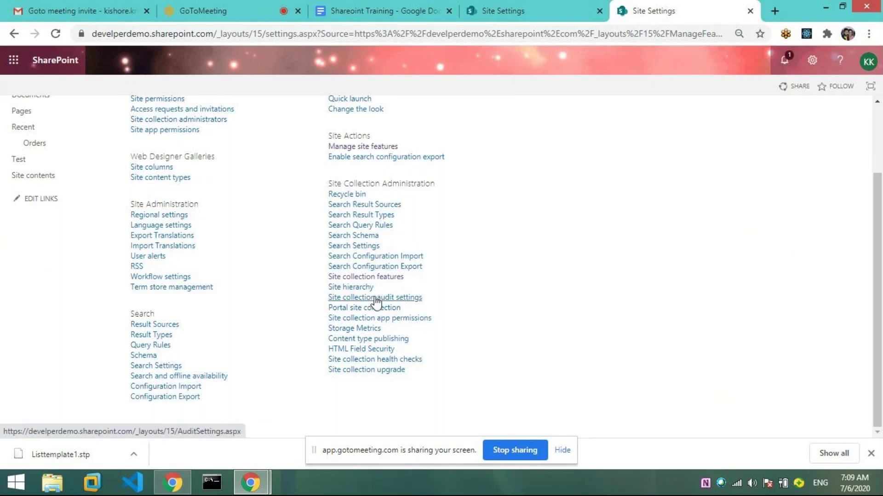
# - Load the SharePoint admin center from the Sharepoint sites bookmarks in place of the Subsite1 settings page
pyautogui.click(501, 11)
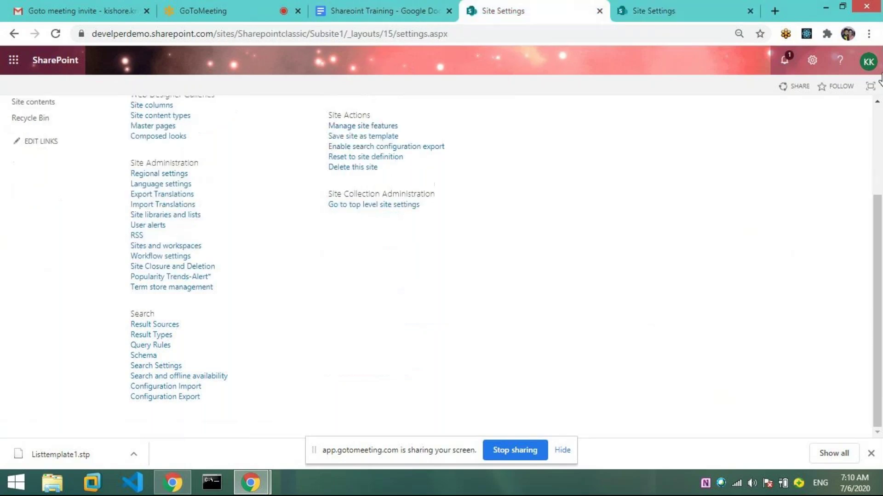
pyautogui.click(868, 33)
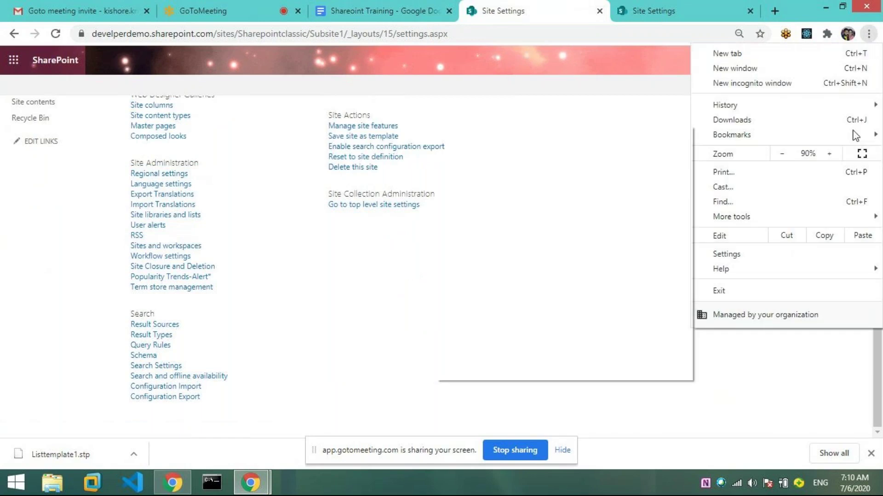
pyautogui.moveTo(735, 134)
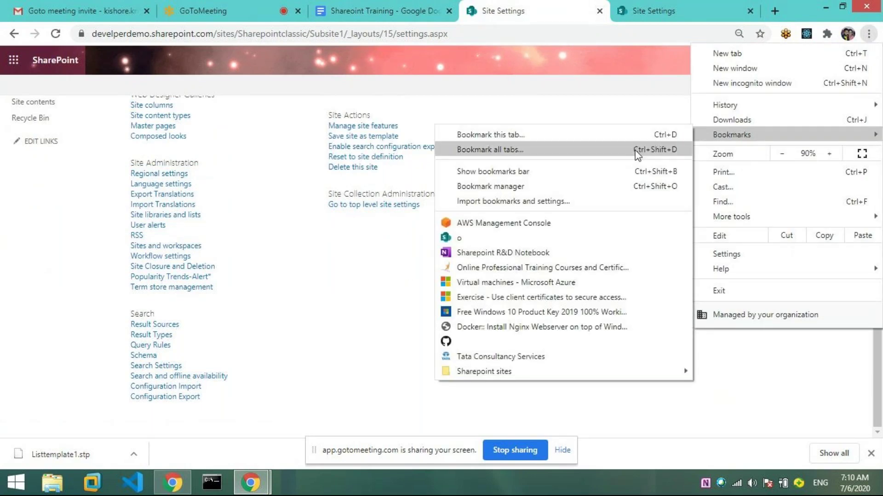
pyautogui.moveTo(609, 367)
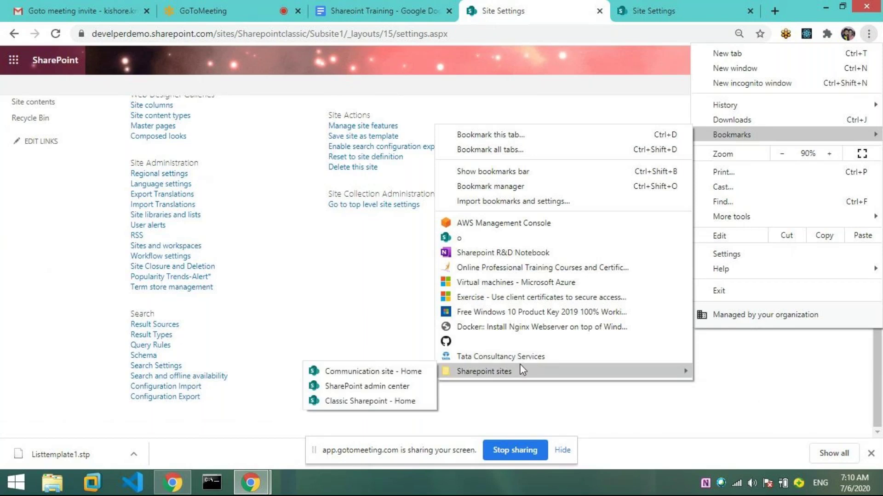
pyautogui.click(388, 387)
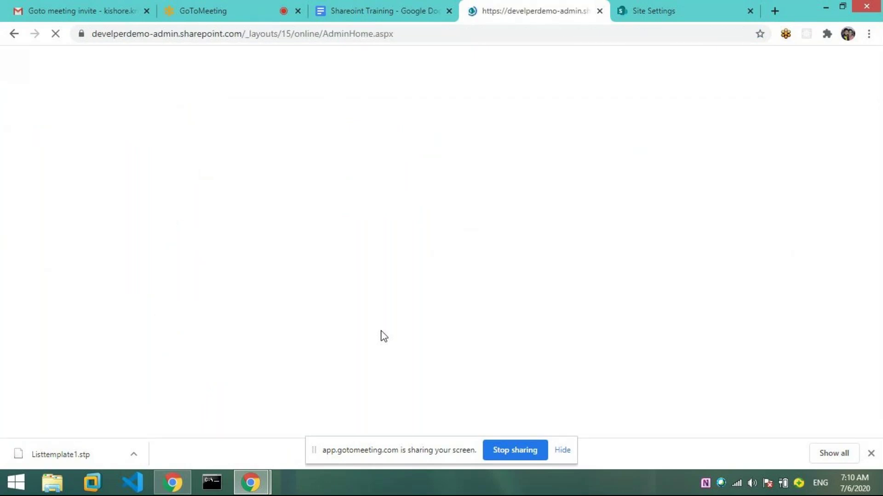
pyautogui.click(655, 8)
pyautogui.scroll(2, 243, 218)
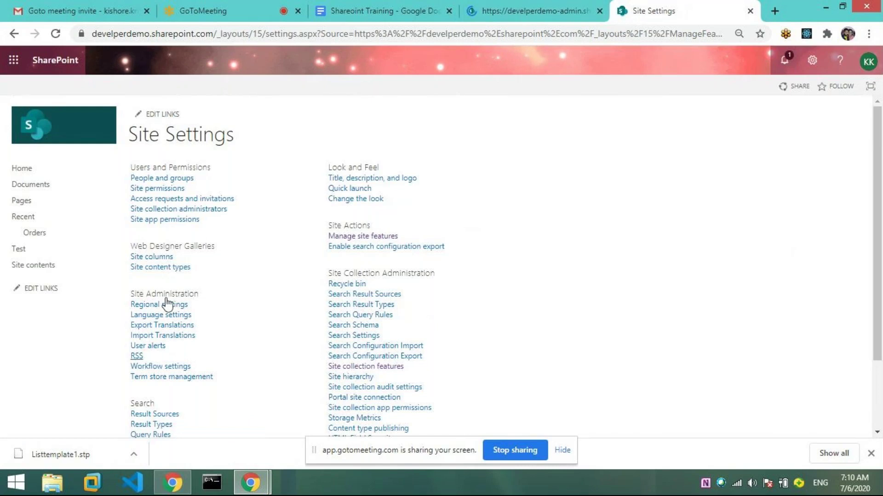
pyautogui.hotkey('ctrl', 'shift', 'Tab')
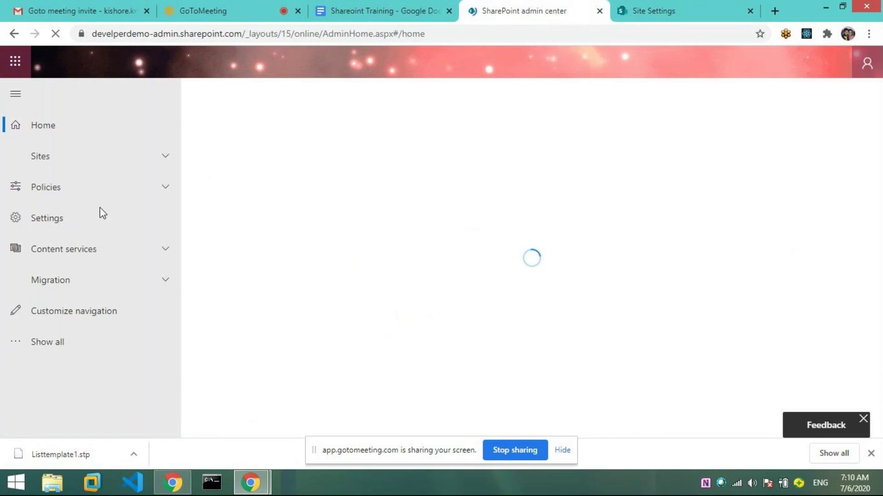
# - List the active sites in the admin center and open the develperdemo site in a new browser tab
pyautogui.click(164, 159)
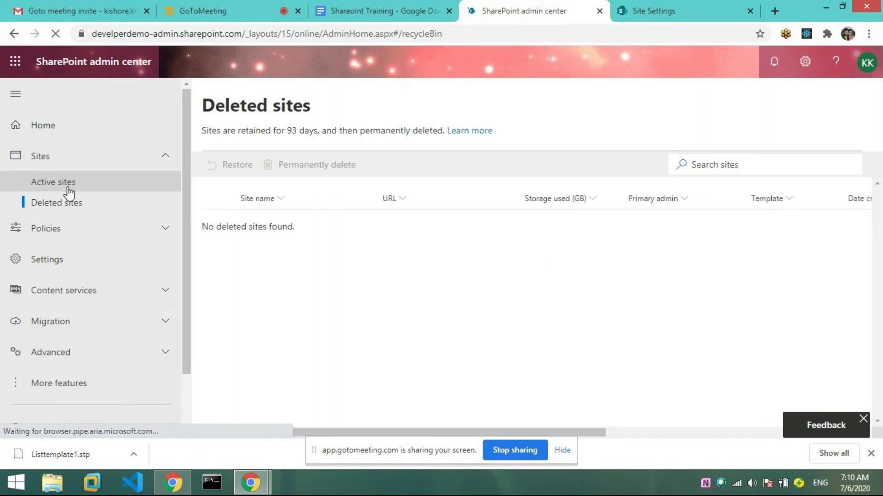
pyautogui.click(47, 188)
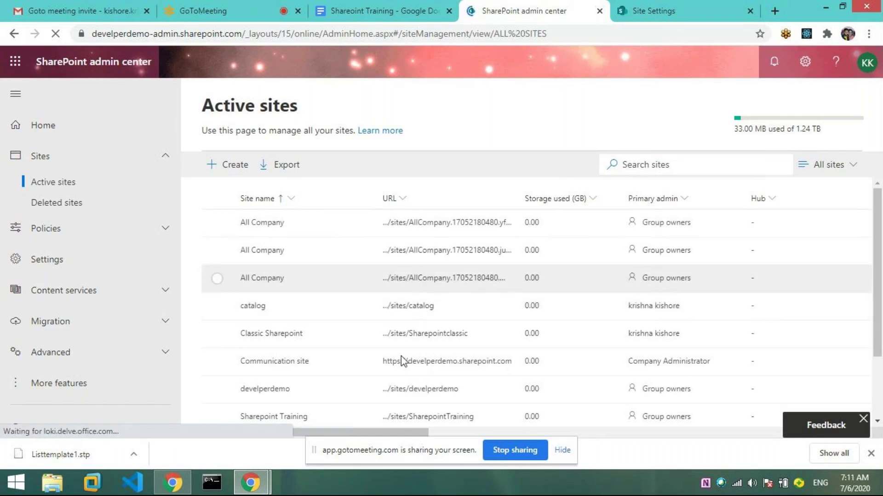
pyautogui.scroll(-1, 401, 355)
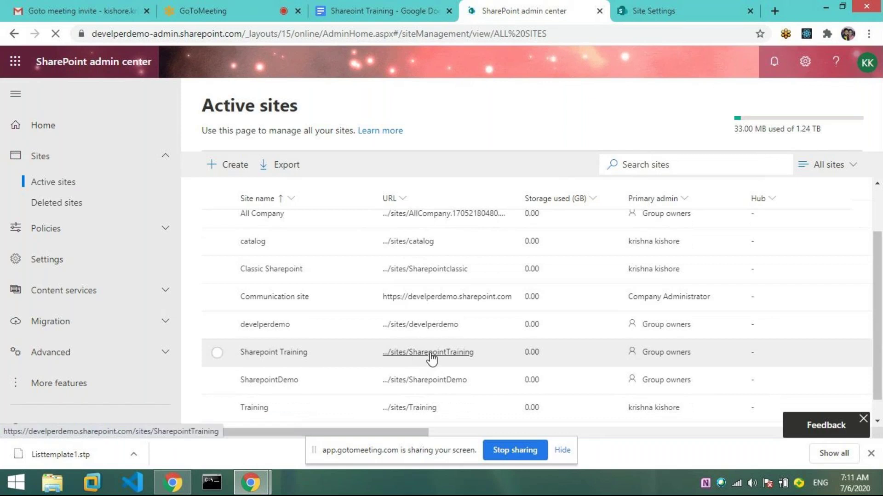
pyautogui.rightClick(449, 325)
pyautogui.click(466, 333)
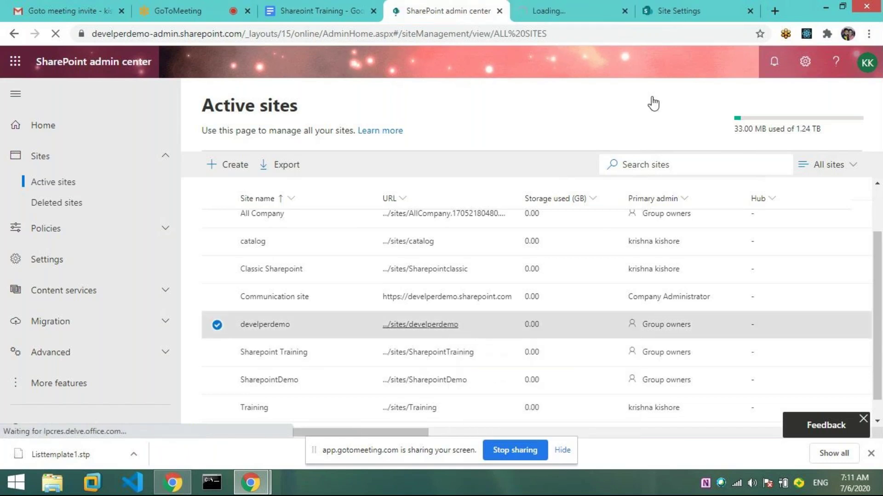
# - Close the root communication site's Site Settings page and bring up the develperdemo home page
pyautogui.click(662, 11)
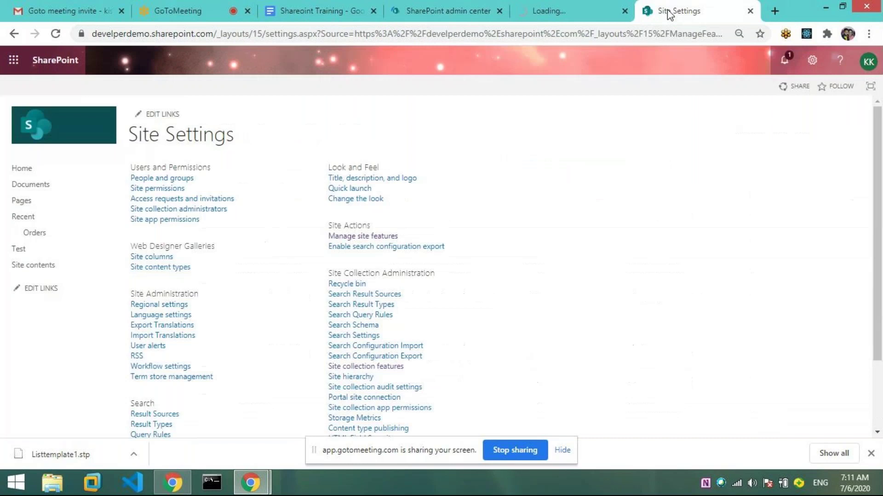
pyautogui.click(751, 11)
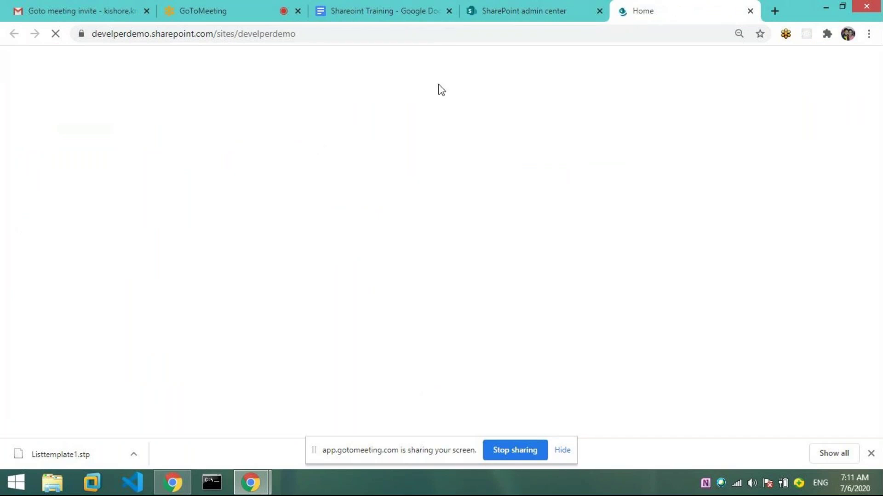
pyautogui.click(532, 7)
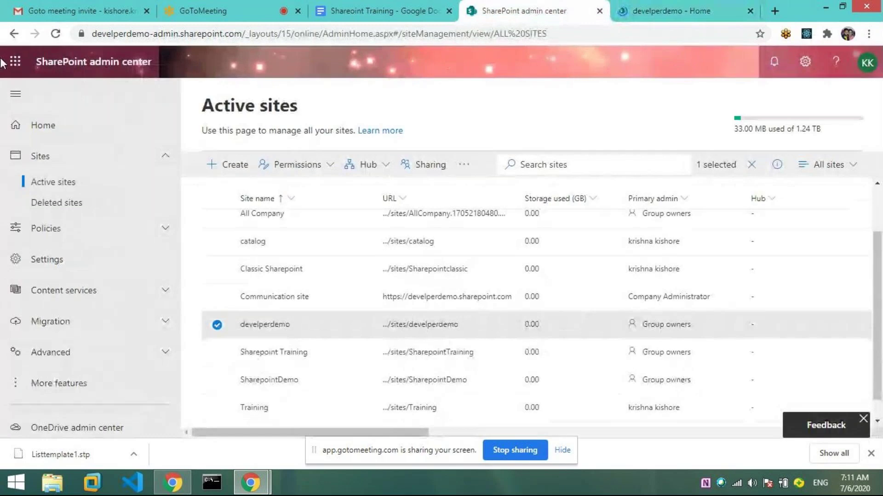
pyautogui.hotkey('ctrl', 'Tab')
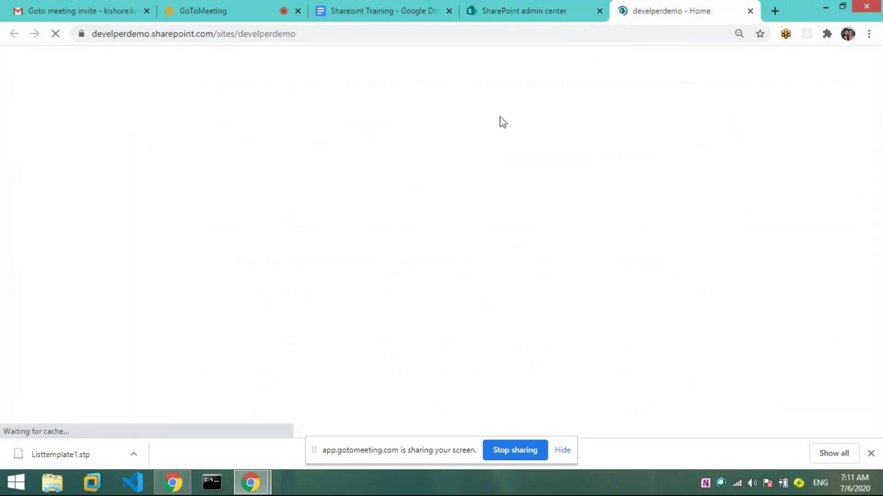
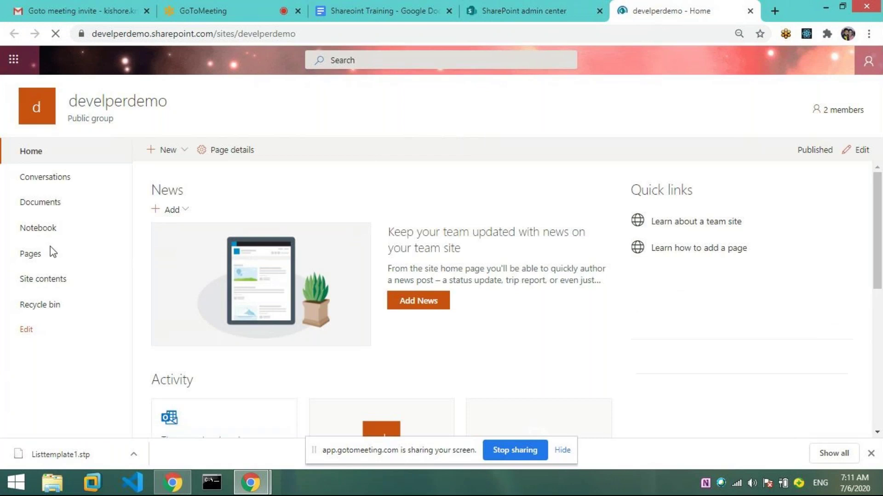
pyautogui.click(567, 15)
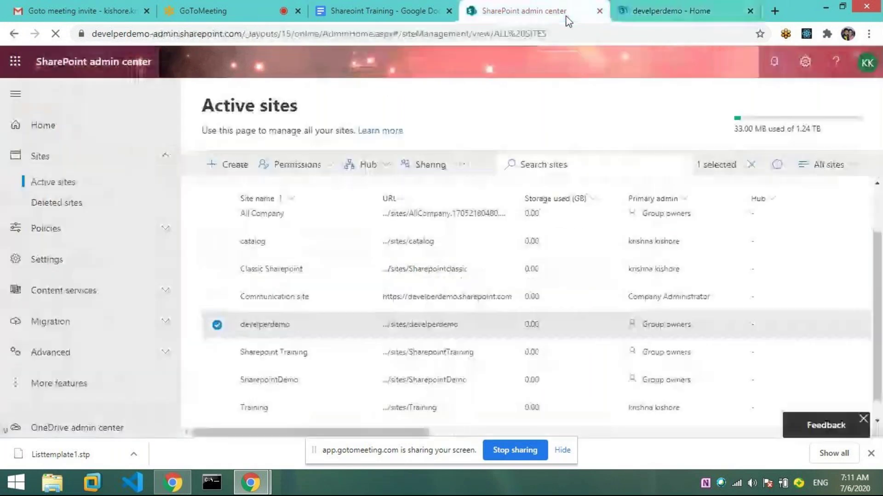
pyautogui.click(643, 9)
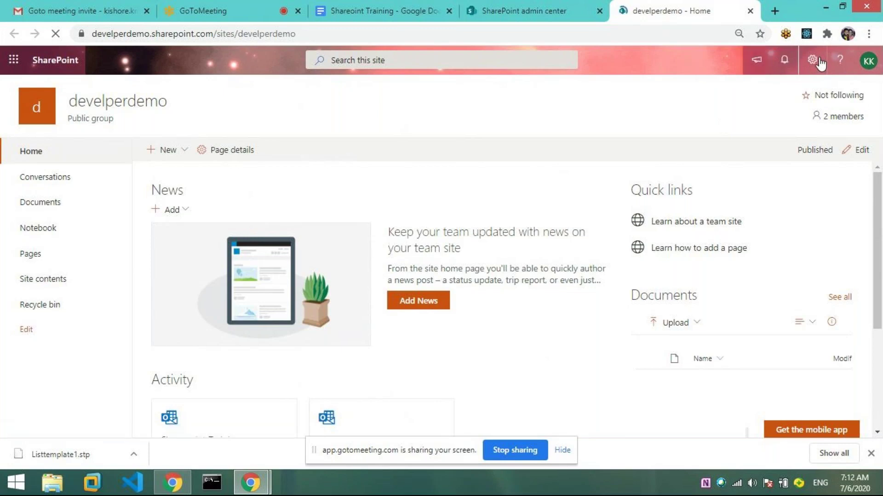
# - Show the develperdemo settings pane, and load its Site Settings page by appending /_layouts/settings.aspx to the site address
pyautogui.click(819, 61)
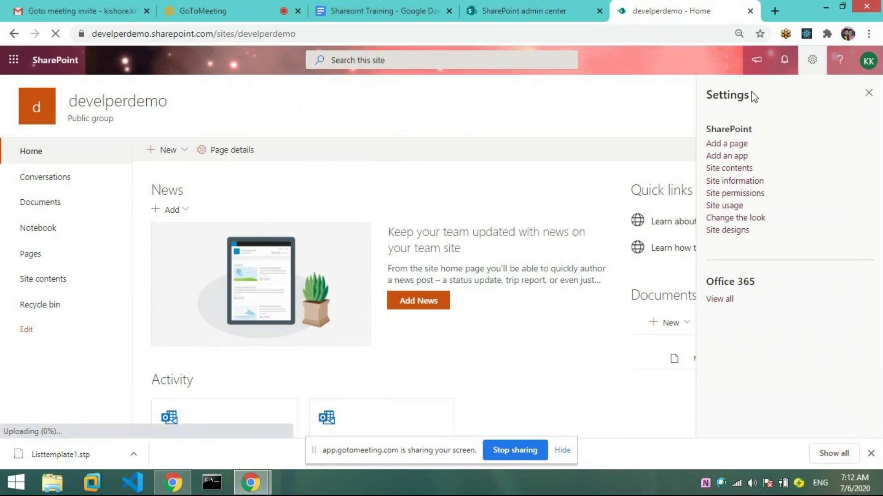
pyautogui.click(303, 34)
pyautogui.click(311, 34)
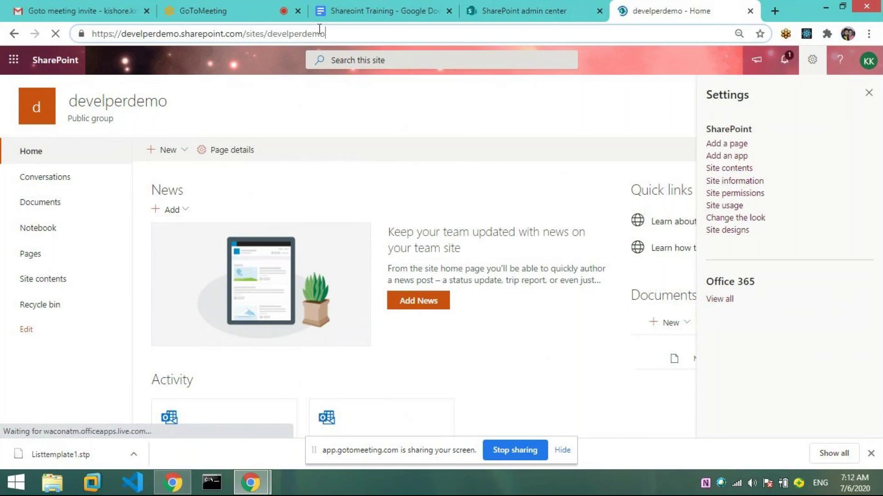
pyautogui.write('/_')
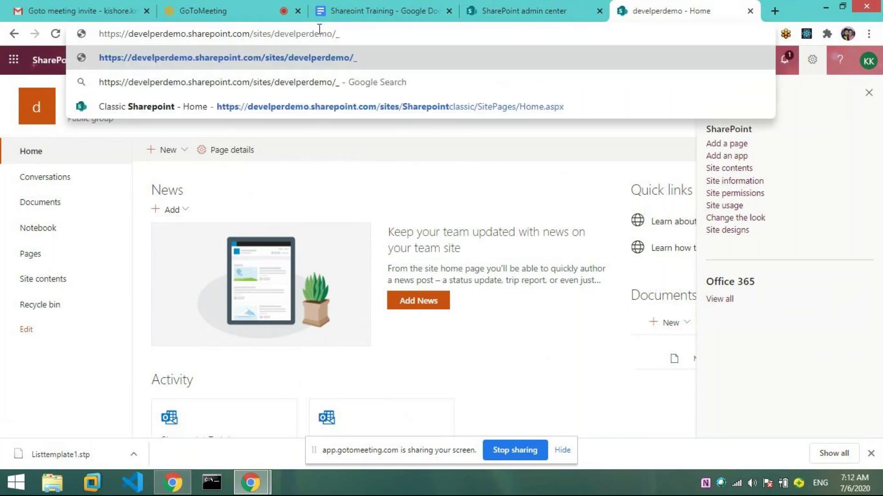
pyautogui.write('layouts')
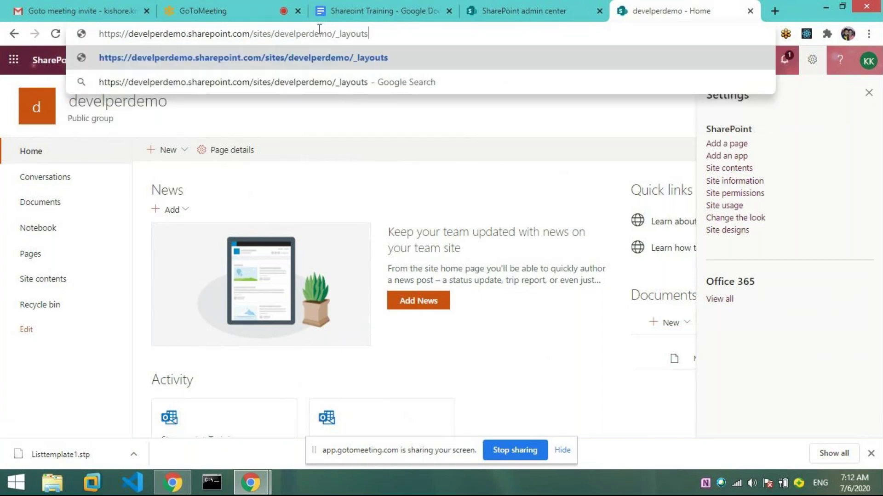
pyautogui.write('/setti')
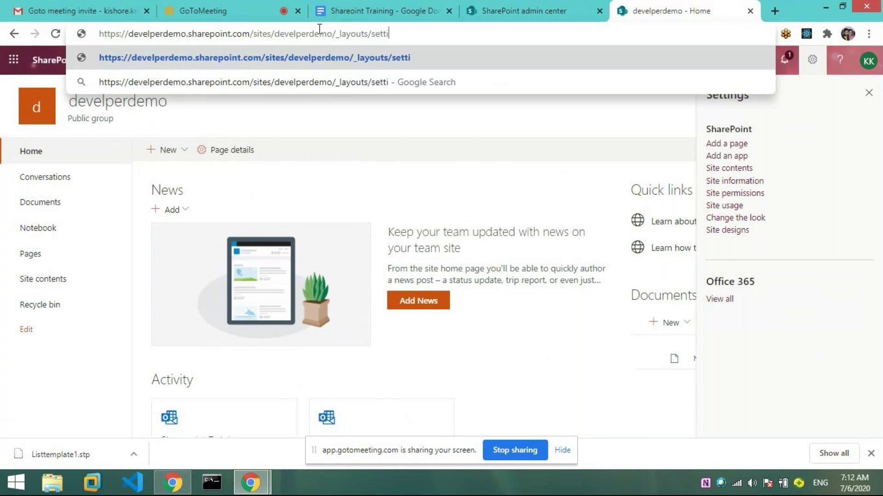
pyautogui.write('ngs.aspx')
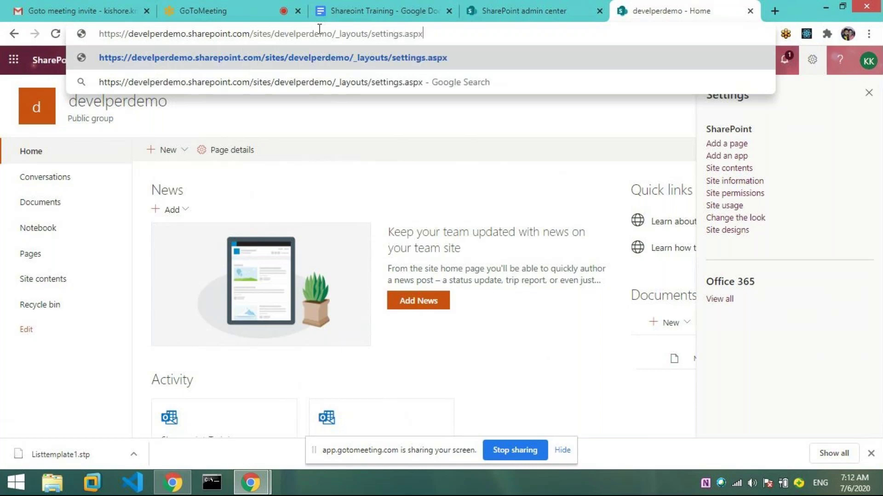
pyautogui.press('Return')
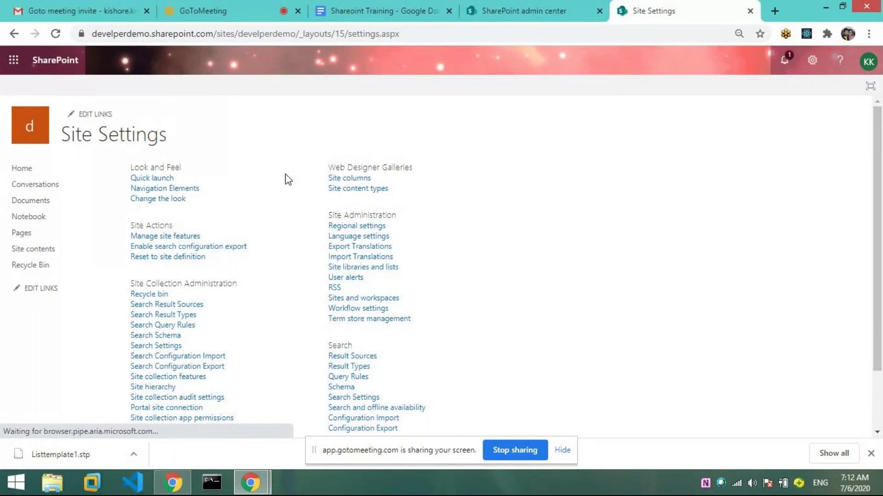
# - Go back from the admin center to the Classic Sharepoint site and list the subsites in its site contents
pyautogui.click(515, 6)
pyautogui.click(636, 5)
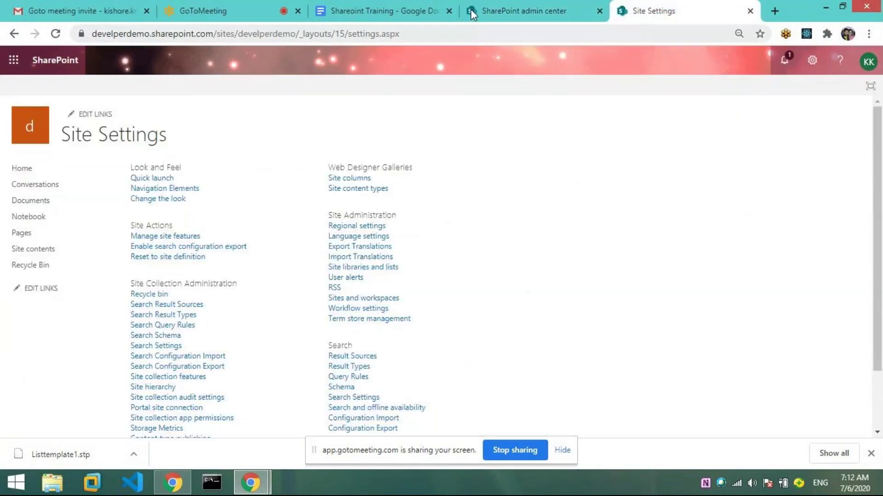
pyautogui.click(496, 6)
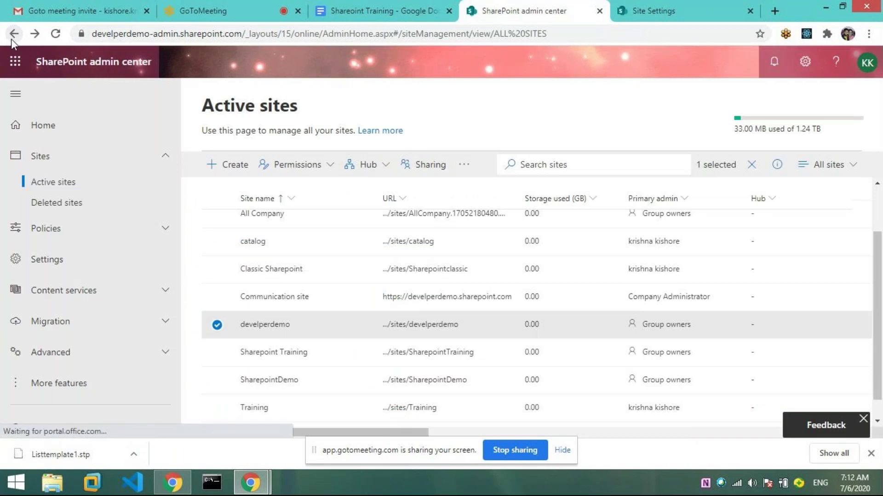
pyautogui.click(15, 34)
pyautogui.click(14, 34)
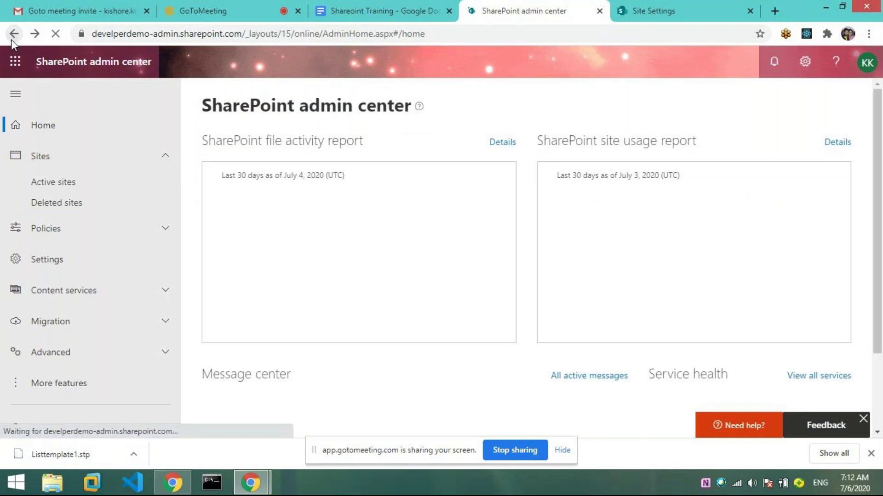
pyautogui.doubleClick(11, 39)
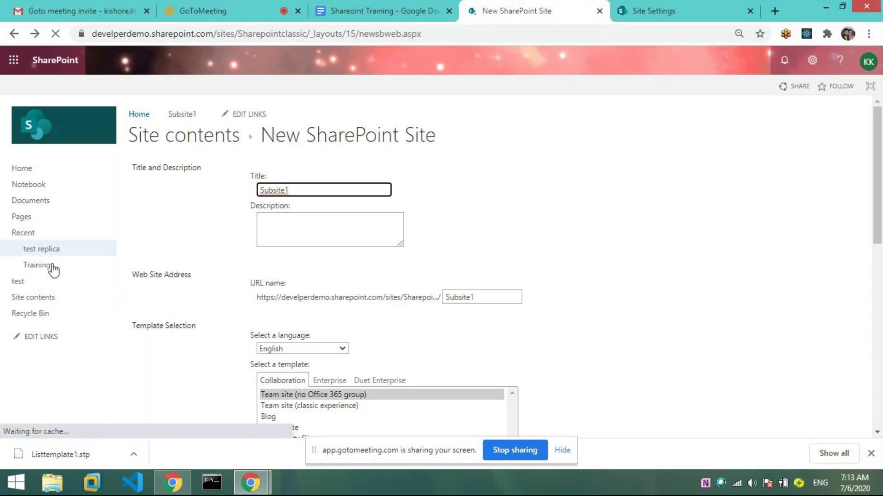
pyautogui.click(40, 297)
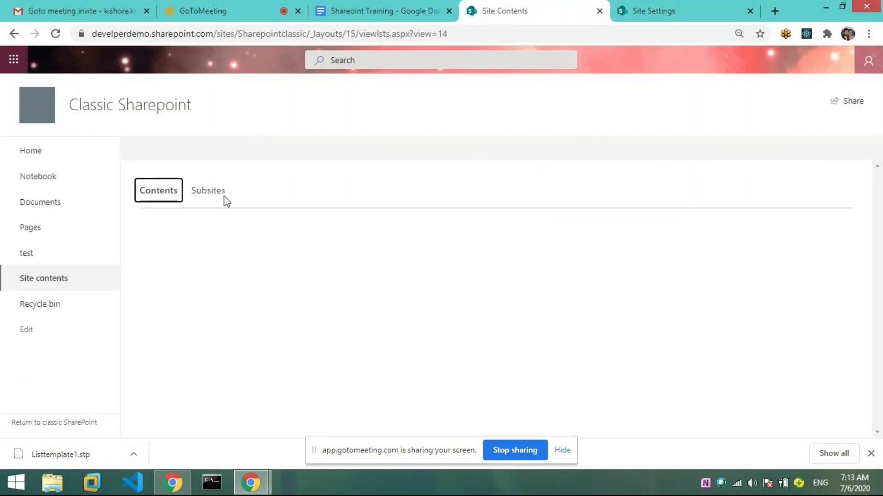
pyautogui.click(210, 192)
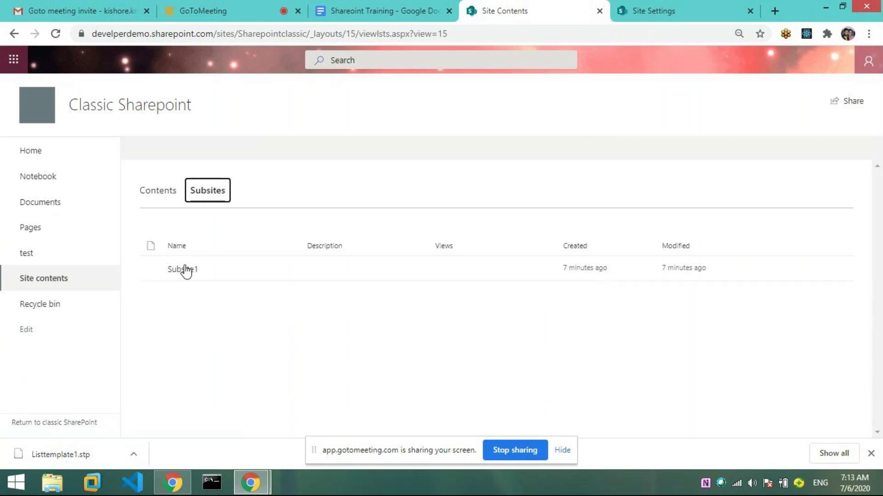
# - Open Subsite1 in a new browser tab and display its settings pane
pyautogui.click(183, 269)
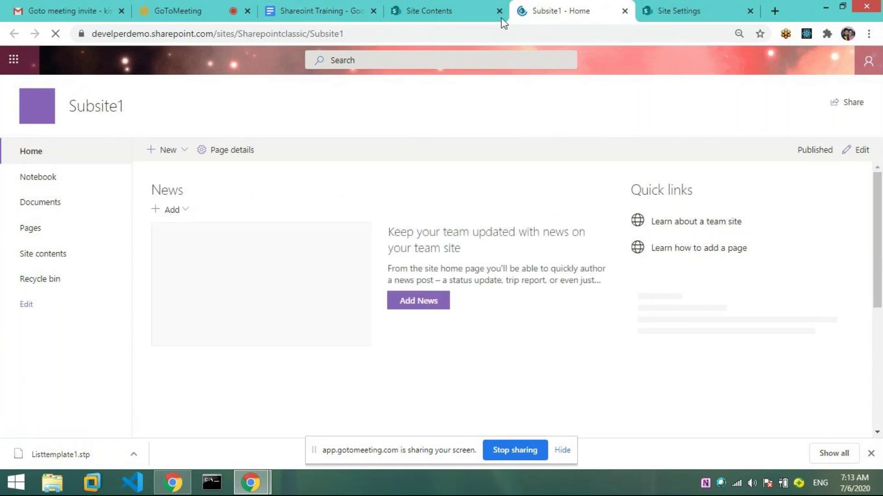
pyautogui.click(466, 10)
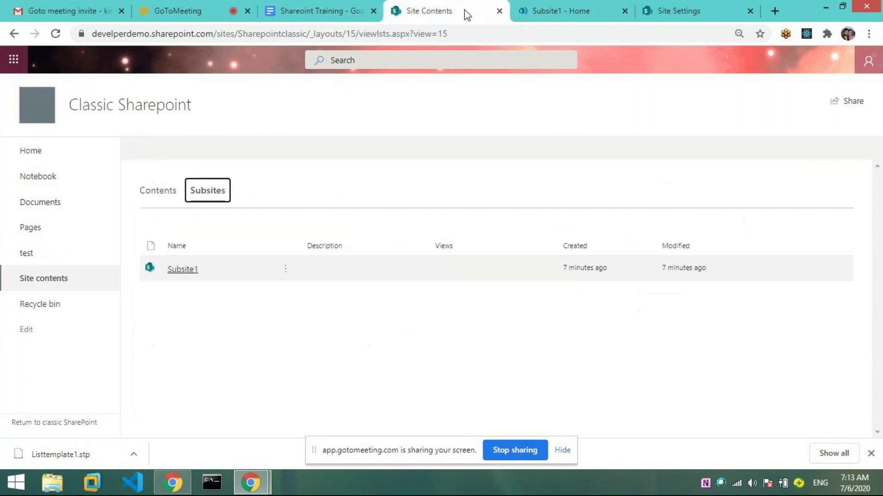
pyautogui.click(541, 16)
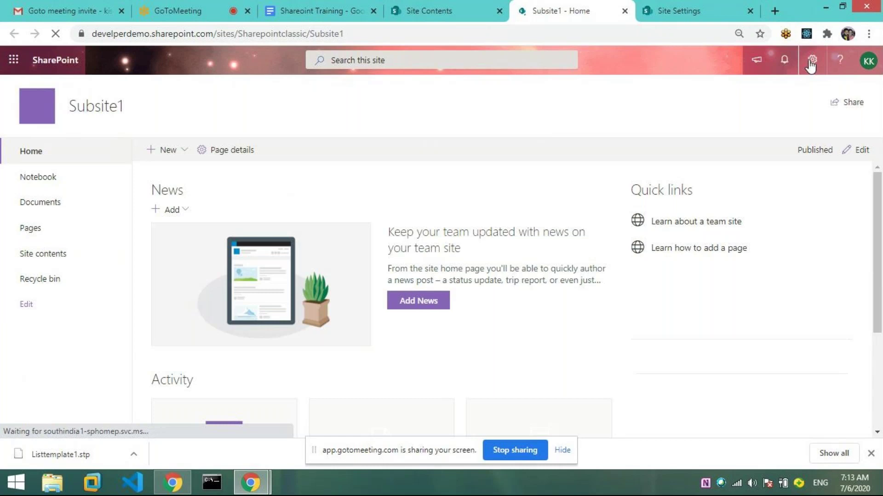
pyautogui.click(811, 61)
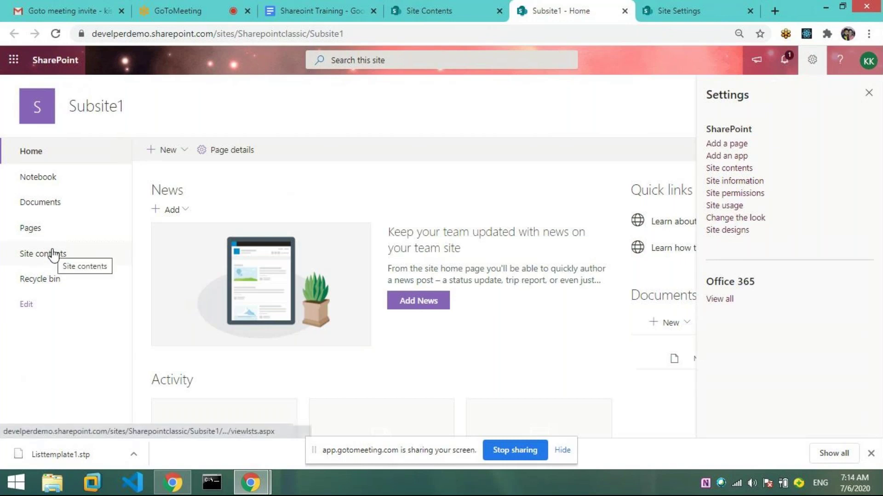
# - Compare the settings pane on the Classic Sharepoint site contents page with the one on its classic home page
pyautogui.click(414, 14)
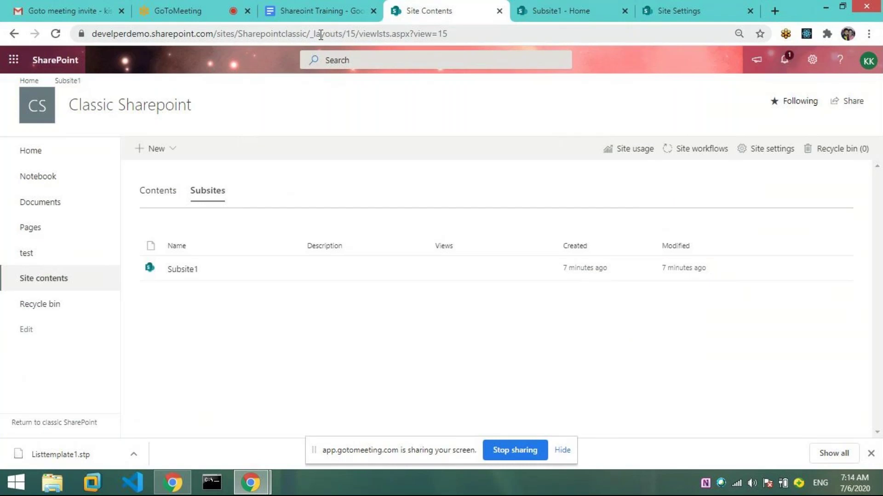
pyautogui.click(811, 62)
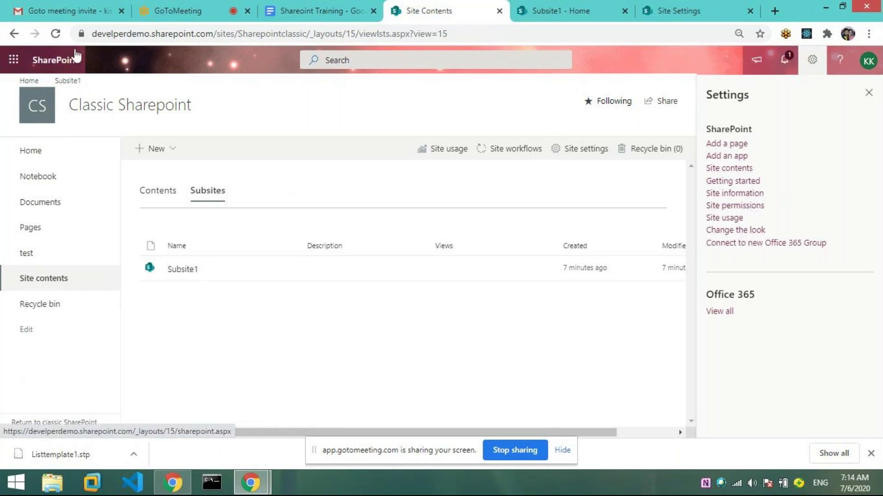
pyautogui.click(36, 105)
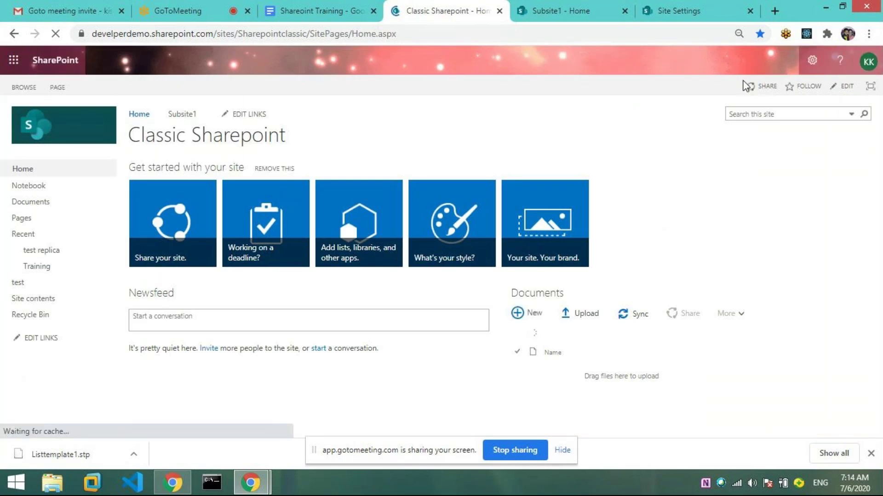
pyautogui.click(813, 63)
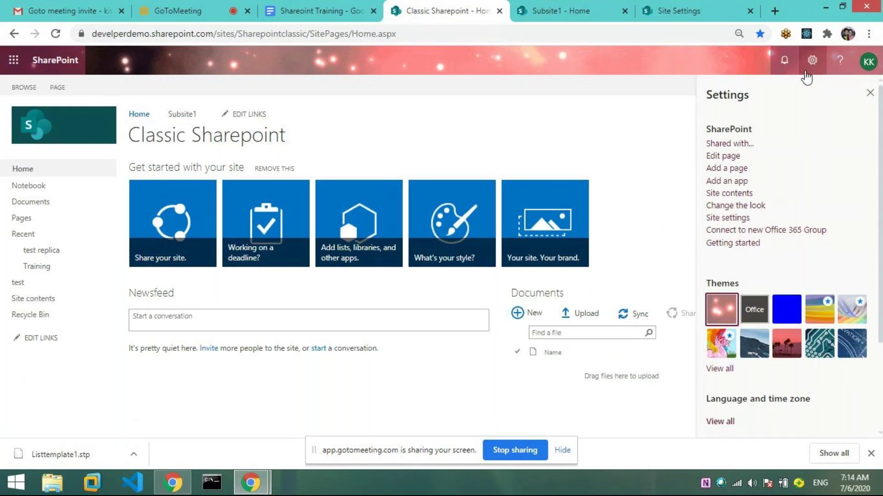
# - Open the Classic Sharepoint list template gallery from its site settings, and copy the _catalogs/lt/Forms/AllItems.aspx part of the address
pyautogui.click(739, 218)
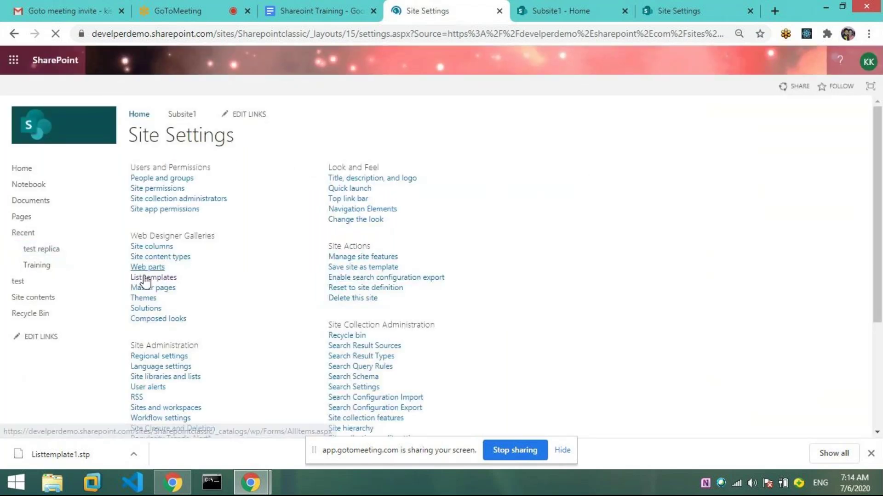
pyautogui.click(144, 277)
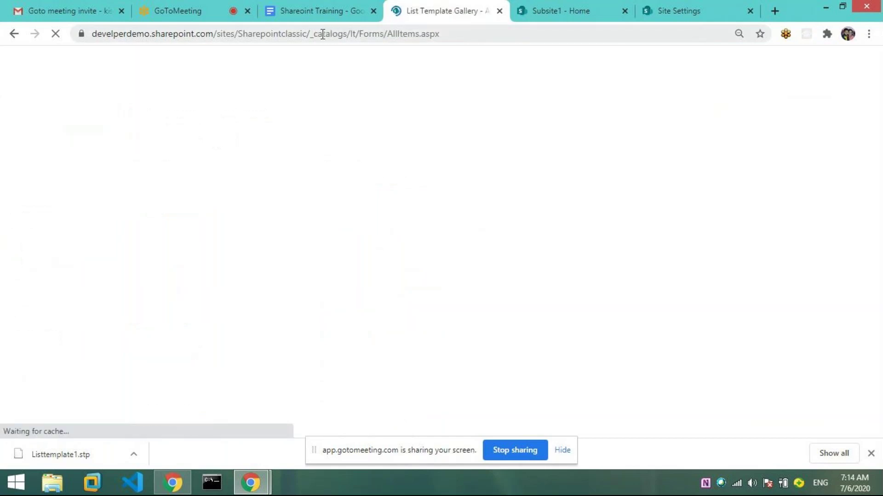
pyautogui.moveTo(311, 34); pyautogui.dragTo(535, 34)
pyautogui.hotkey('ctrl', 'c')
# - Try to load Subsite1's list template gallery by appending /_catalogs/lt/Forms/AllItems.aspx to the subsite address
pyautogui.click(548, 12)
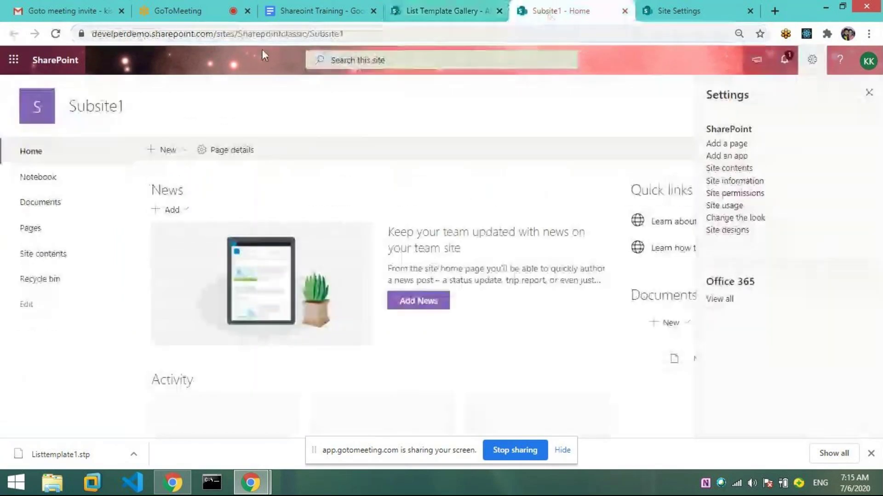
pyautogui.click(357, 34)
pyautogui.click(367, 35)
pyautogui.write('//')
pyautogui.hotkey('ctrl', 'v')
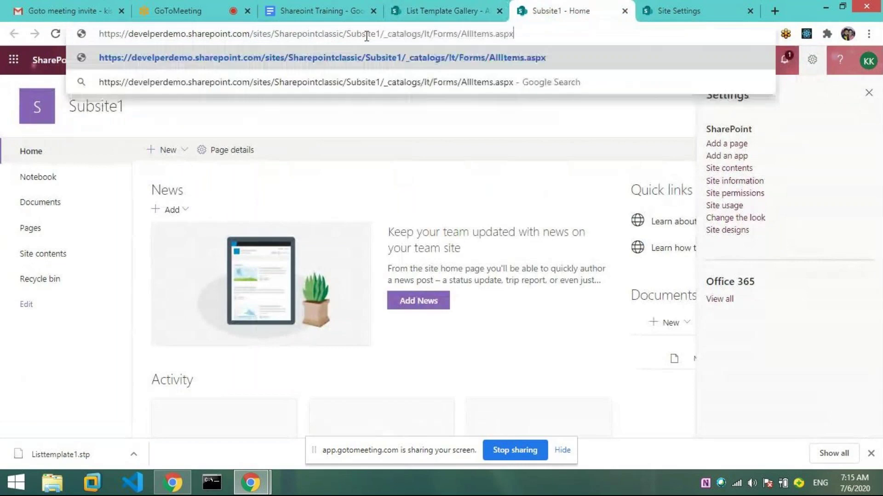
pyautogui.press('Return')
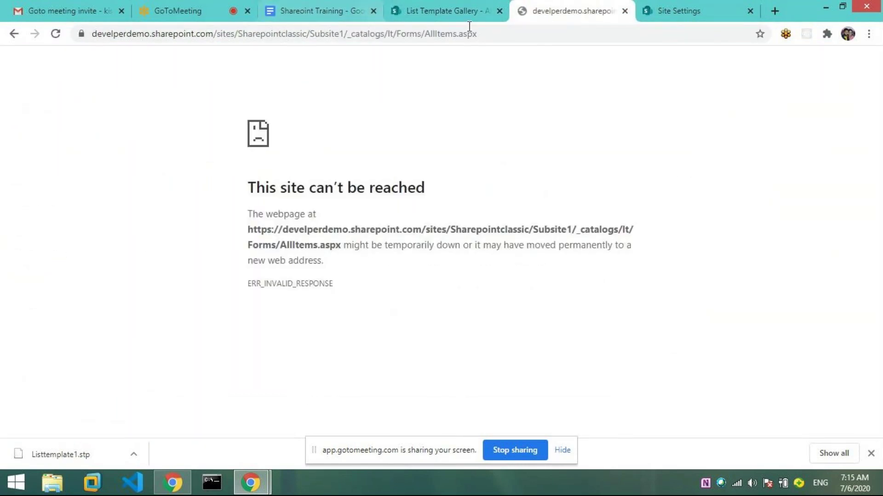
# - Load develperdemo's list template gallery by replacing _layouts/15/settings.aspx in its address with _catalogs/lt/Forms/AllItems.aspx
pyautogui.click(685, 13)
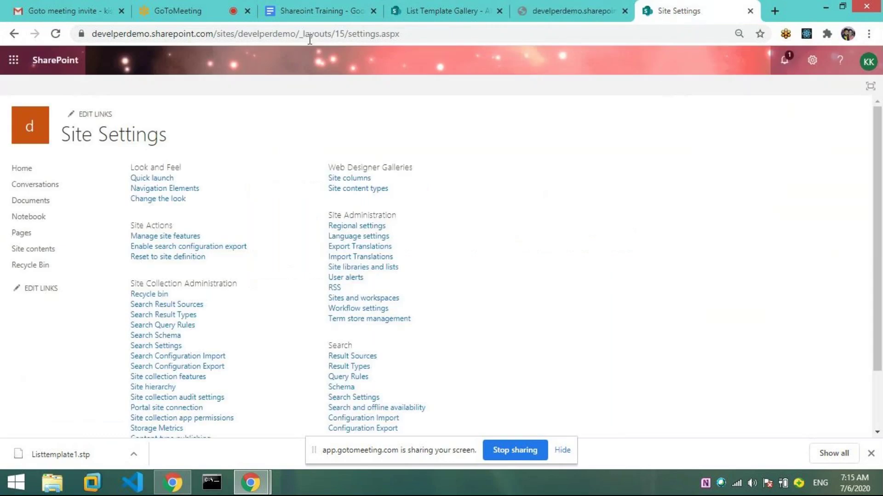
pyautogui.moveTo(299, 35); pyautogui.dragTo(438, 46)
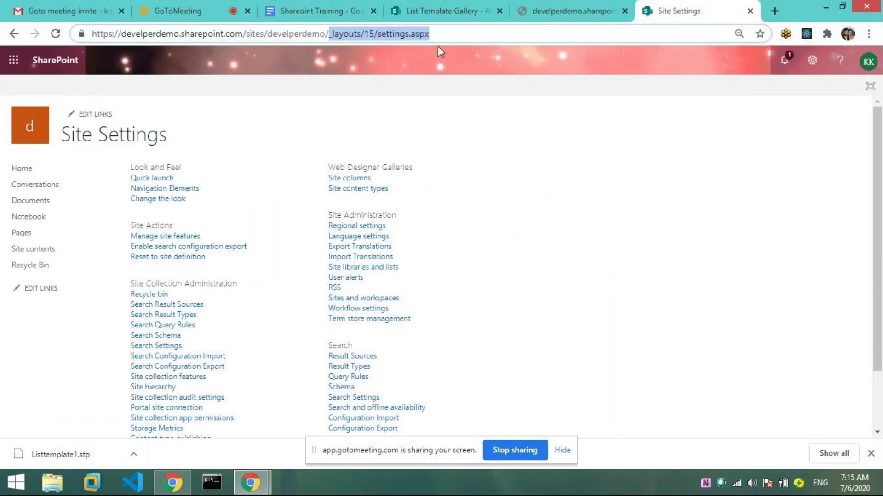
pyautogui.hotkey('ctrl', 'v')
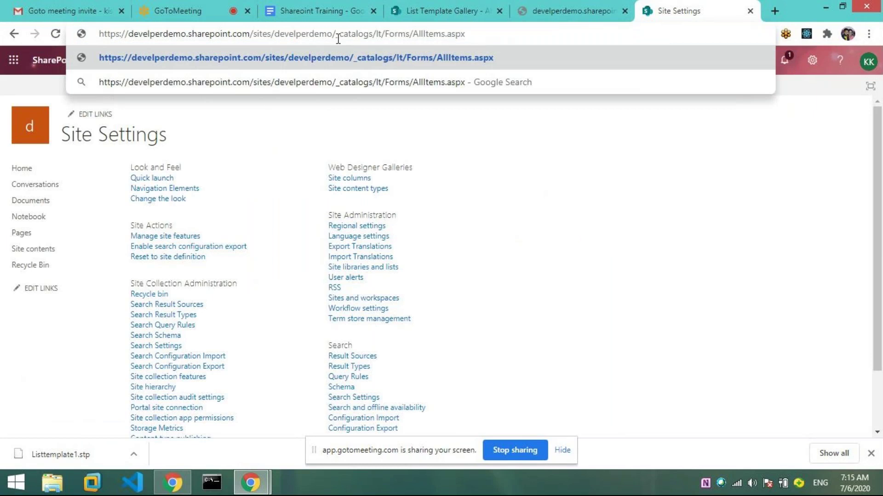
pyautogui.press('BackSpace')
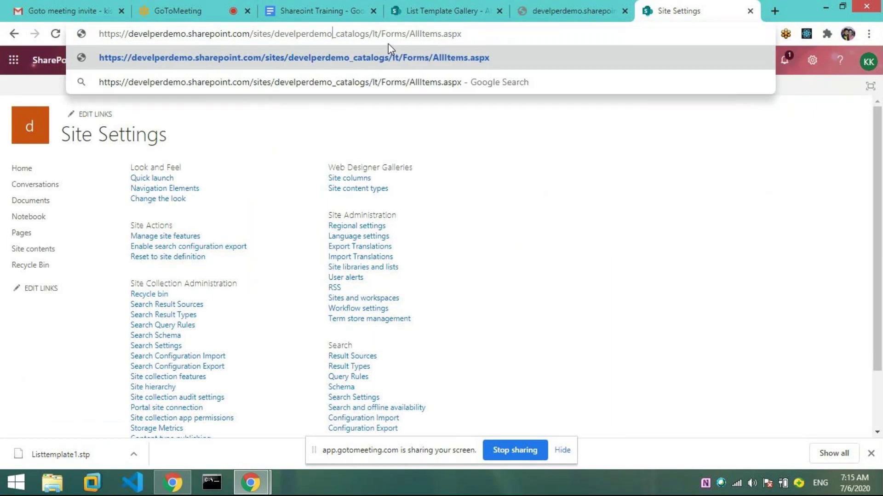
pyautogui.write('/')
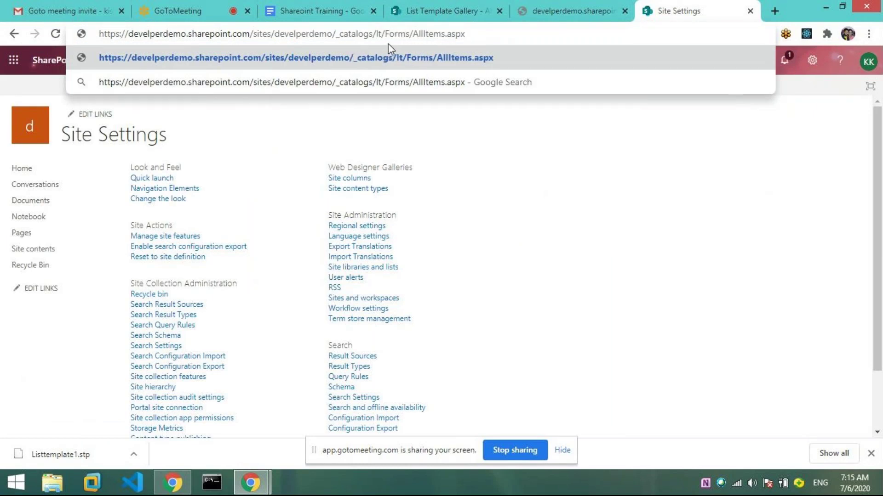
pyautogui.press('Return')
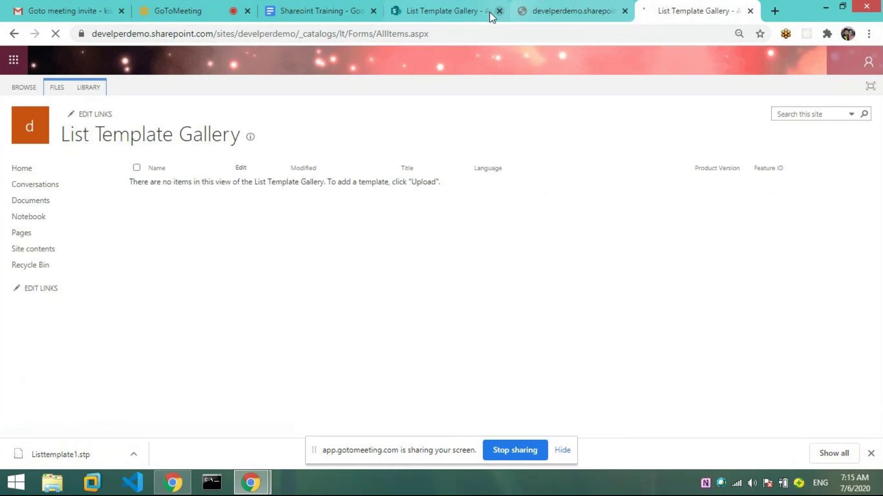
# - Compare the list template galleries of Classic Sharepoint and develperdemo, highlighting the shared _catalogs/lt/Forms/AllItems.aspx address part
pyautogui.click(466, 12)
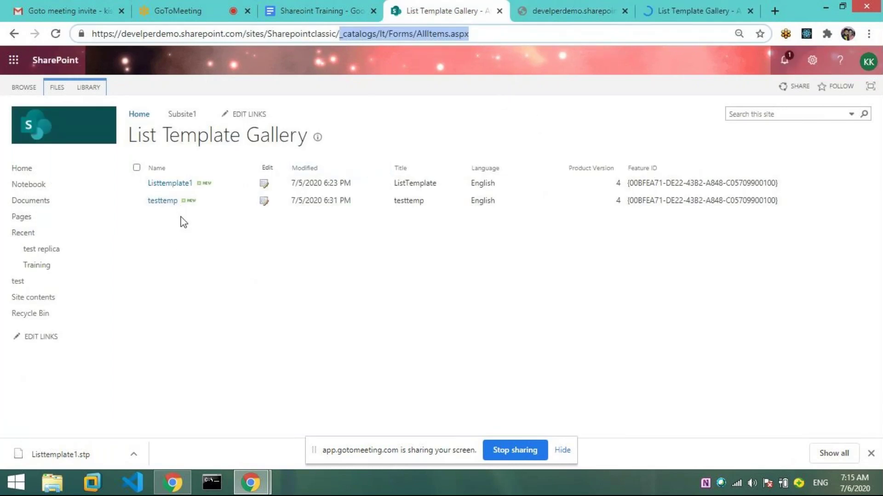
pyautogui.click(688, 18)
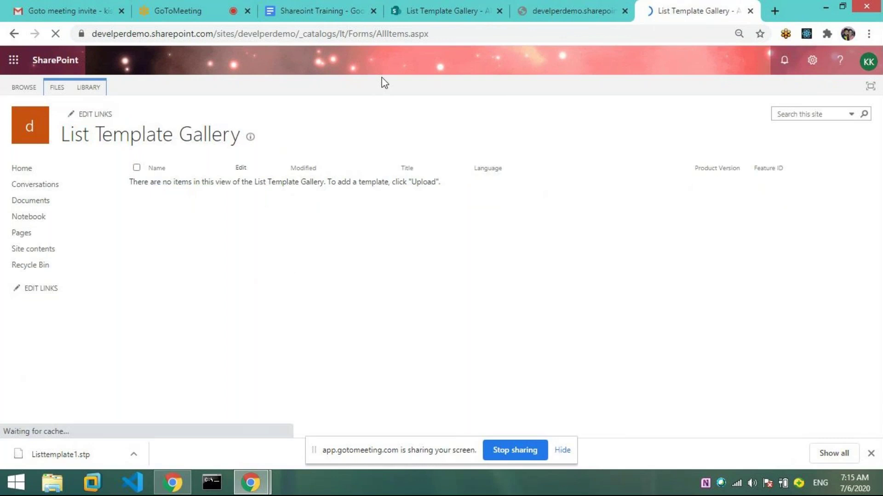
pyautogui.click(418, 6)
pyautogui.click(307, 270)
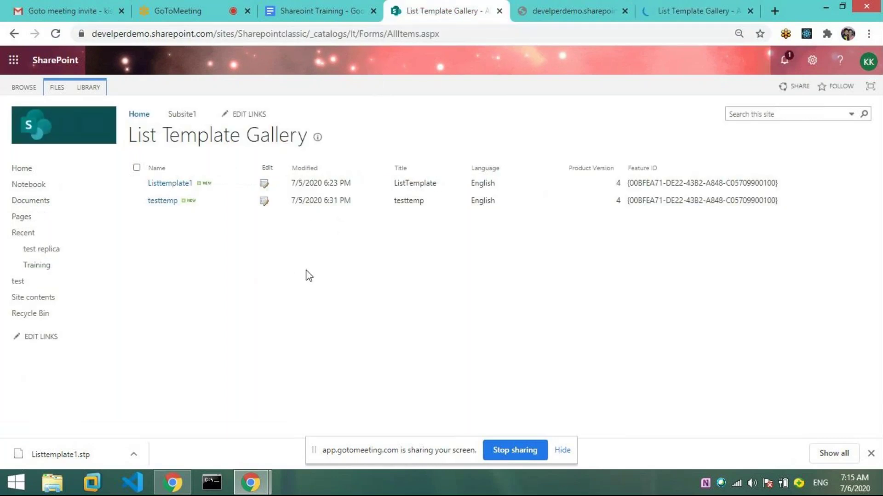
pyautogui.click(312, 34)
pyautogui.moveTo(311, 35); pyautogui.dragTo(437, 37)
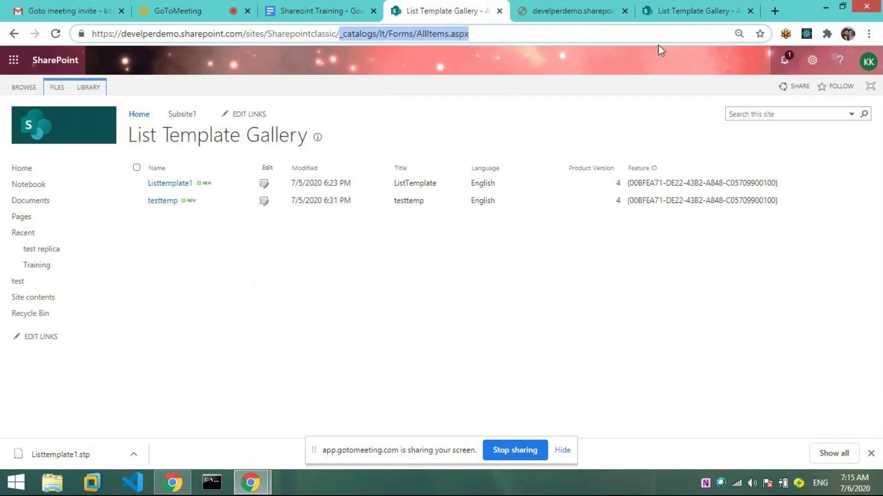
pyautogui.click(694, 12)
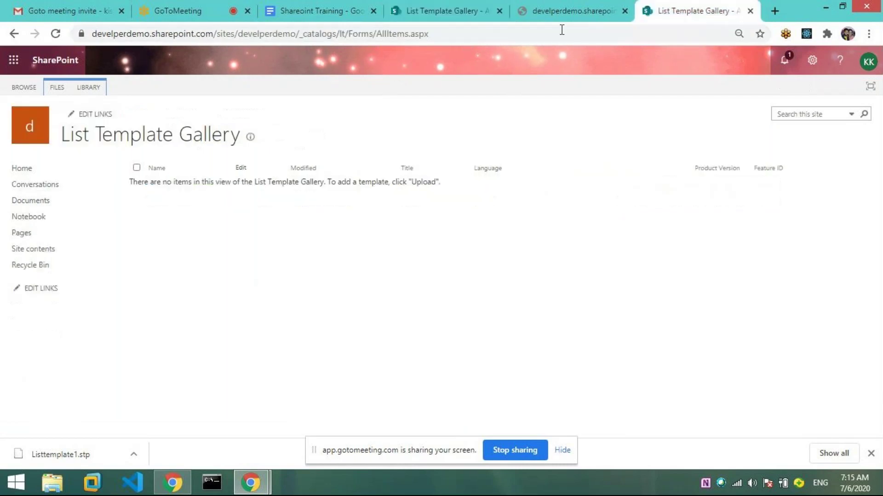
# - Compare the site name portion of the two gallery addresses, Sharepointclassic and develperdemo
pyautogui.click(415, 14)
pyautogui.click(315, 35)
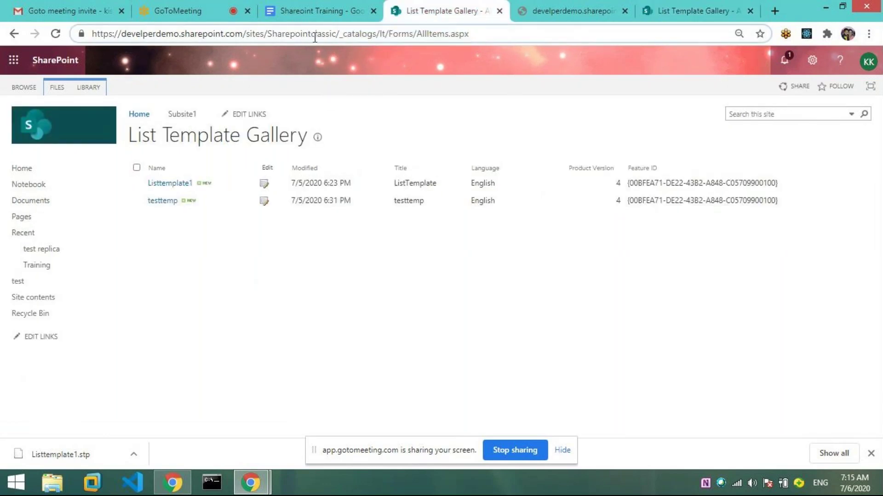
pyautogui.doubleClick(315, 35)
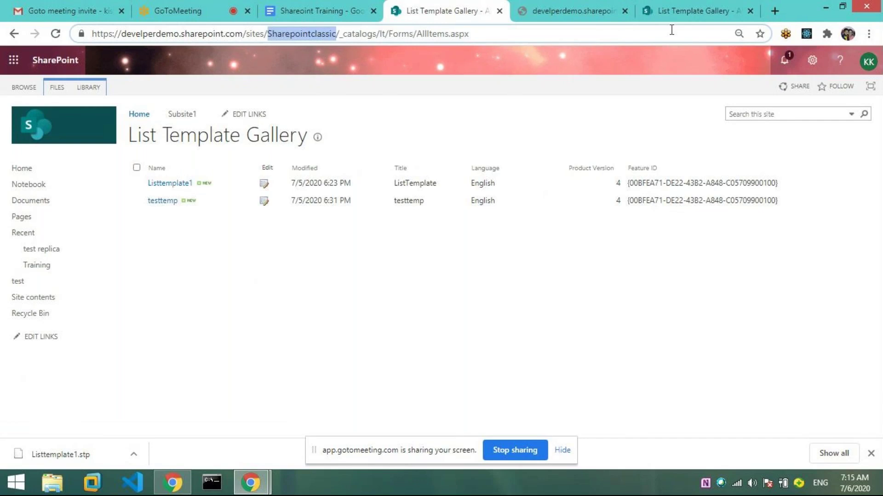
pyautogui.click(686, 18)
pyautogui.click(274, 35)
pyautogui.click(275, 35)
pyautogui.click(289, 35)
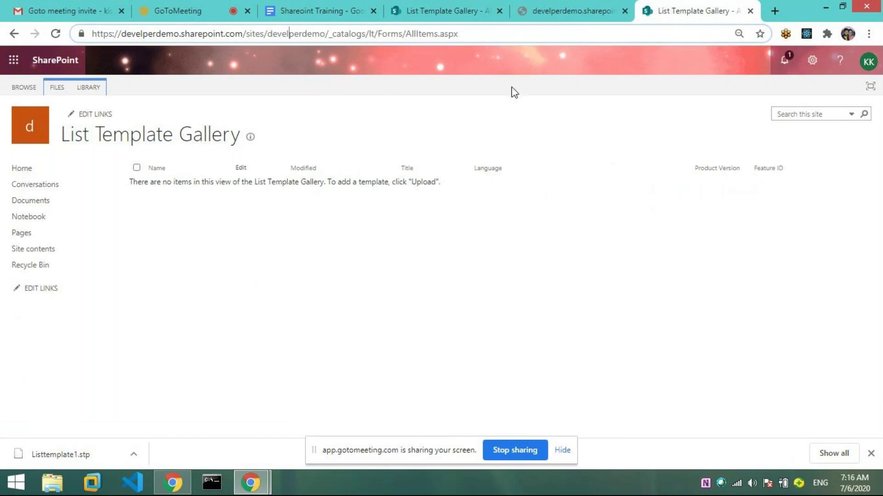
pyautogui.click(418, 19)
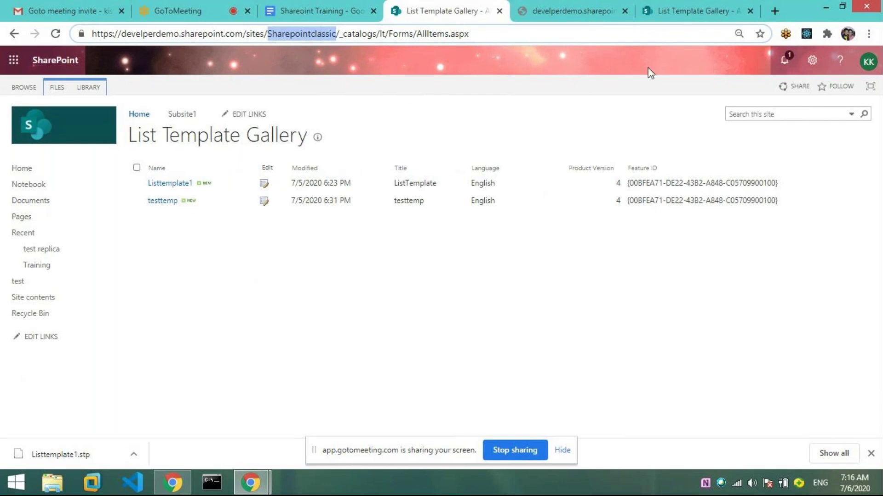
pyautogui.click(671, 15)
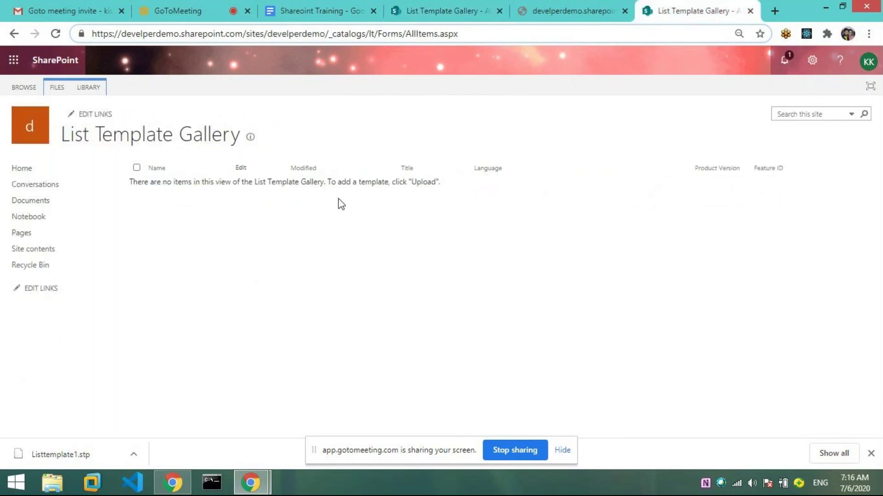
# - Open the dialog for uploading a template to develperdemo's list template gallery
pyautogui.click(86, 89)
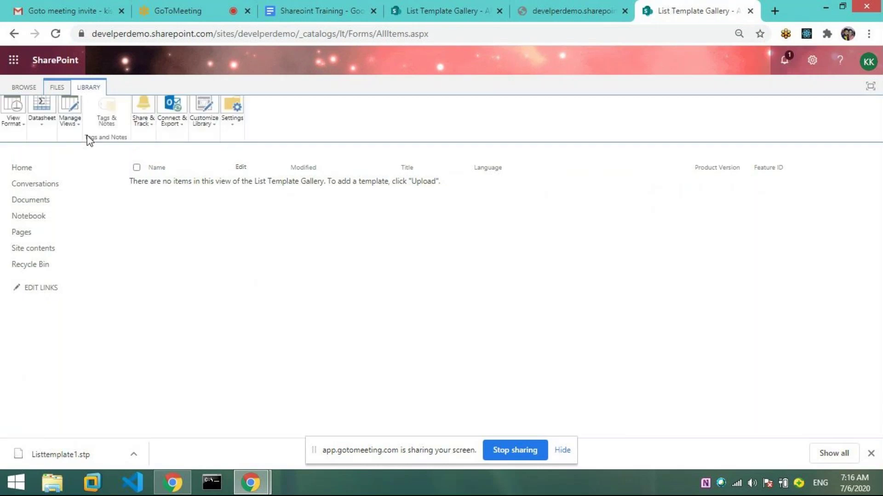
pyautogui.click(64, 91)
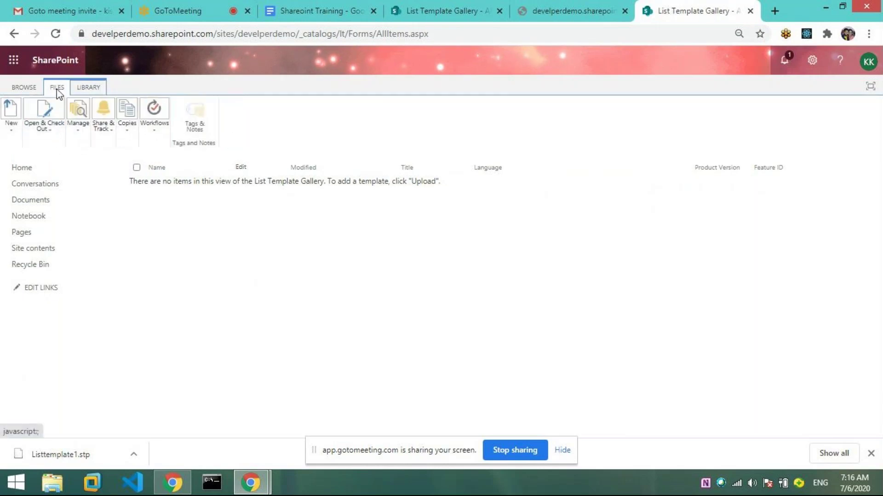
pyautogui.click(11, 117)
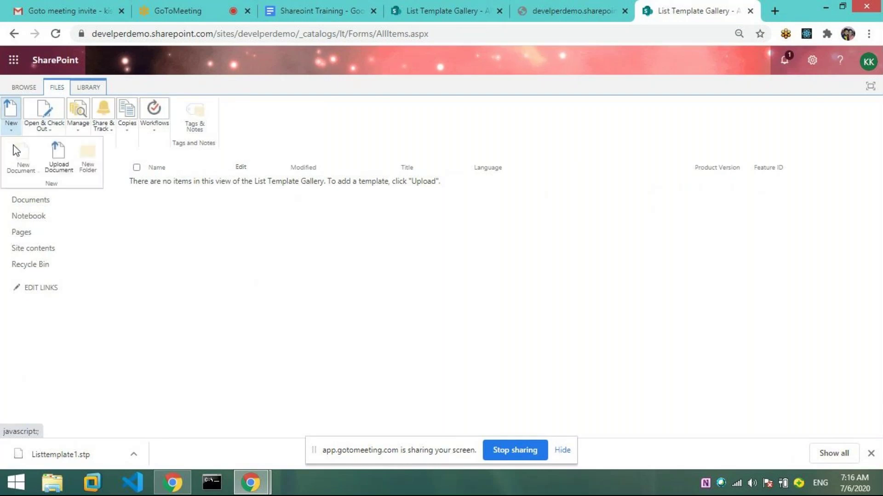
pyautogui.click(62, 159)
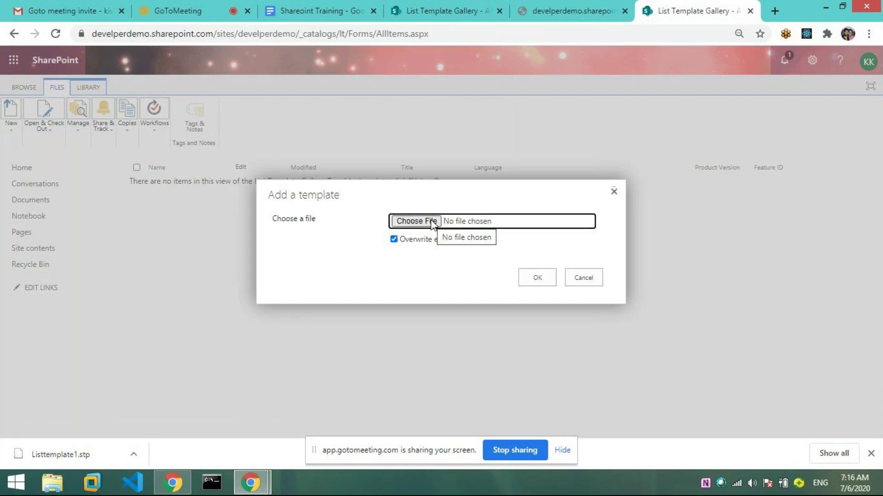
# - Revisit the Classic Sharepoint site settings and open the list template gallery from there again
pyautogui.click(473, 11)
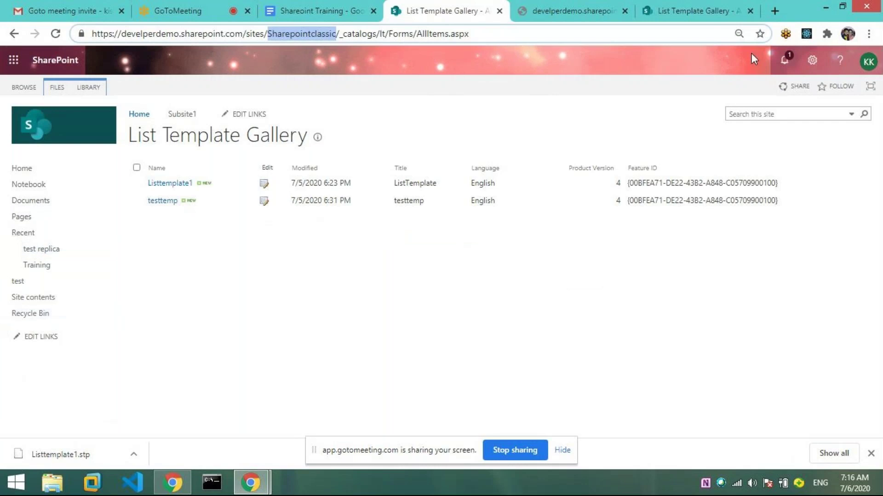
pyautogui.click(812, 60)
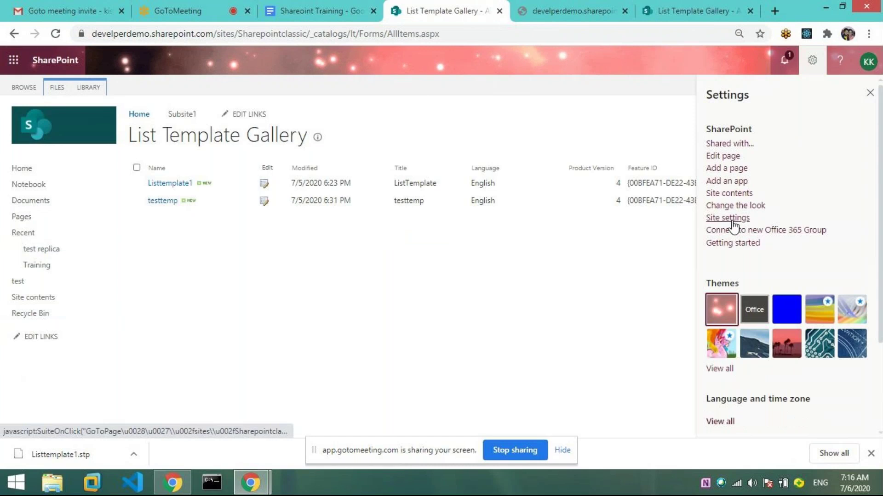
pyautogui.click(732, 220)
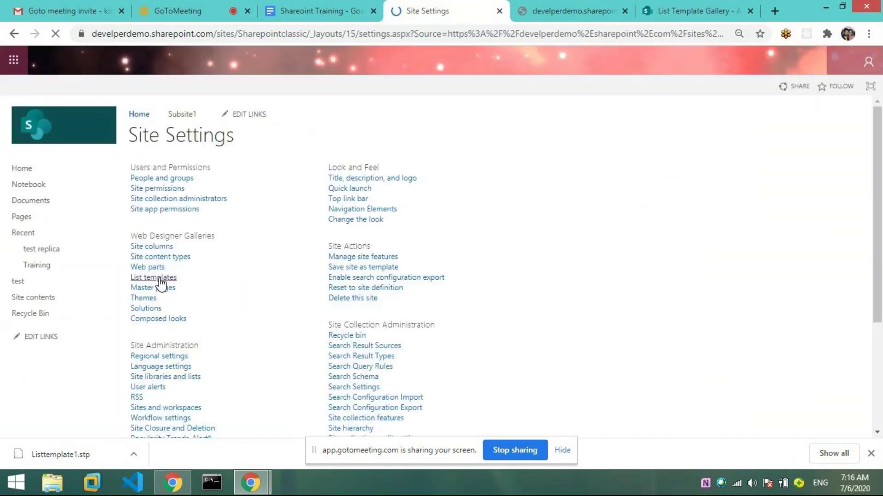
pyautogui.click(160, 279)
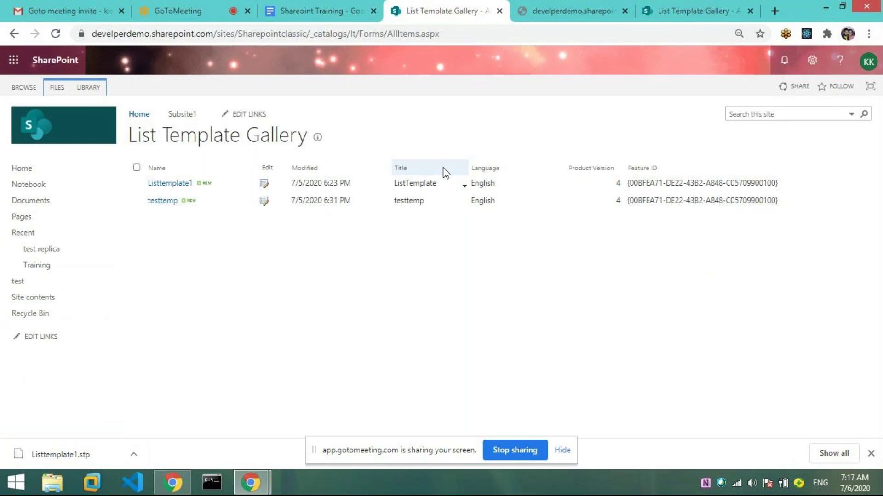
# - Try to upload Listtemplate1.stp from Downloads to develperdemo's list template gallery, and close the upload dialog
pyautogui.click(719, 7)
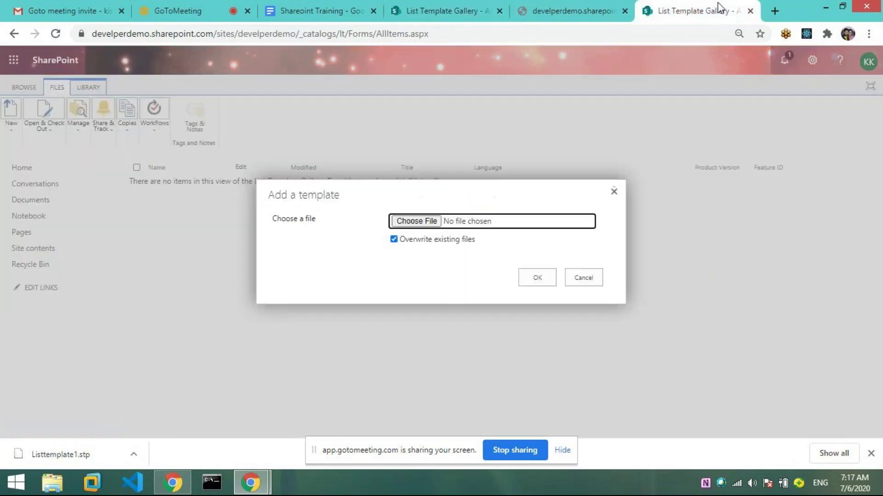
pyautogui.click(431, 221)
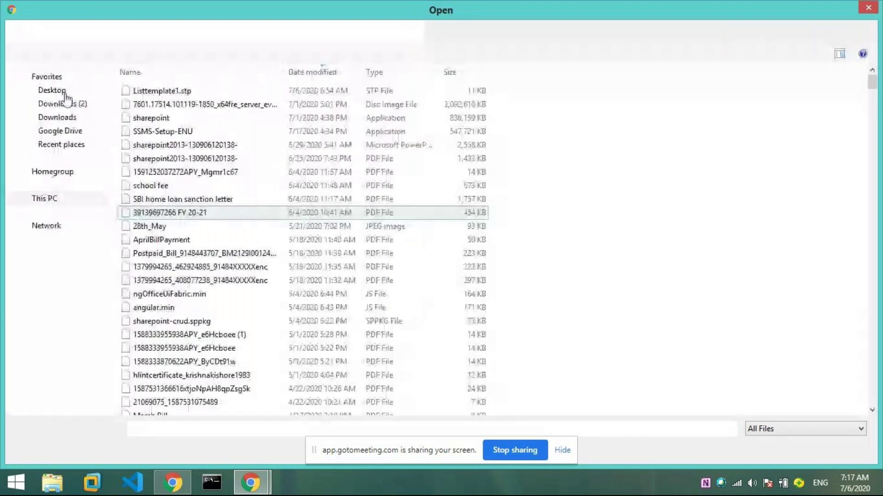
pyautogui.click(161, 91)
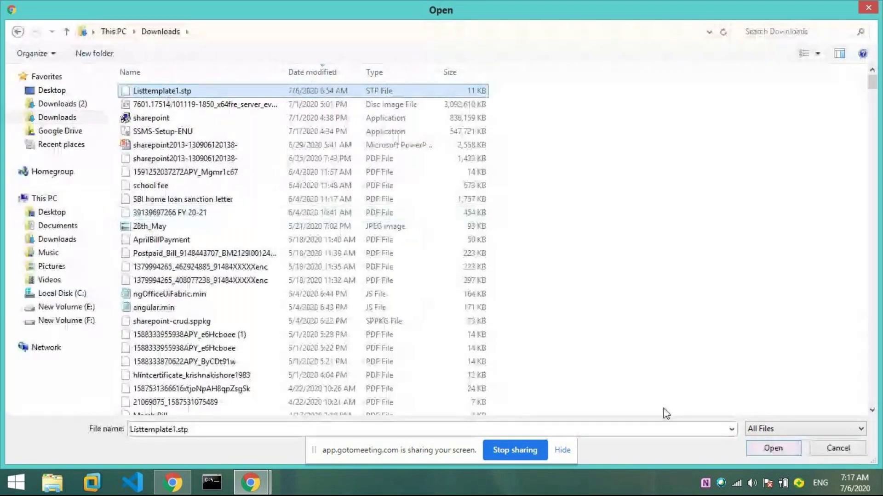
pyautogui.click(788, 448)
pyautogui.click(541, 278)
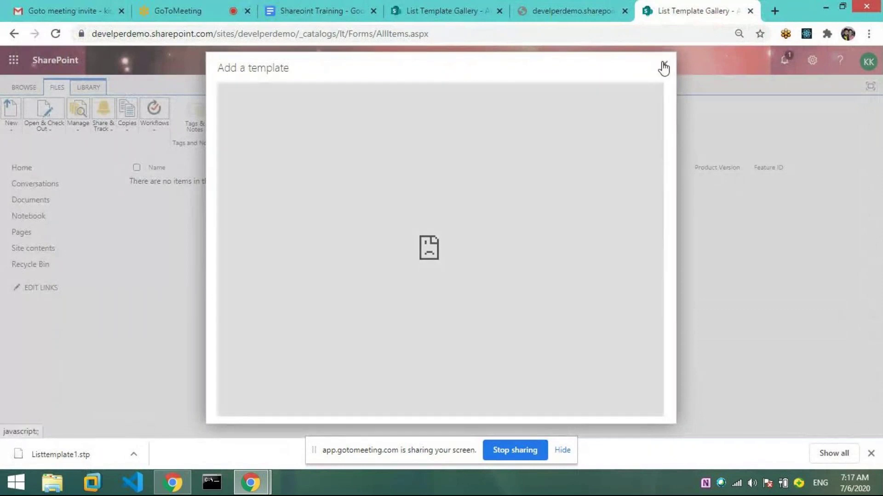
pyautogui.click(663, 66)
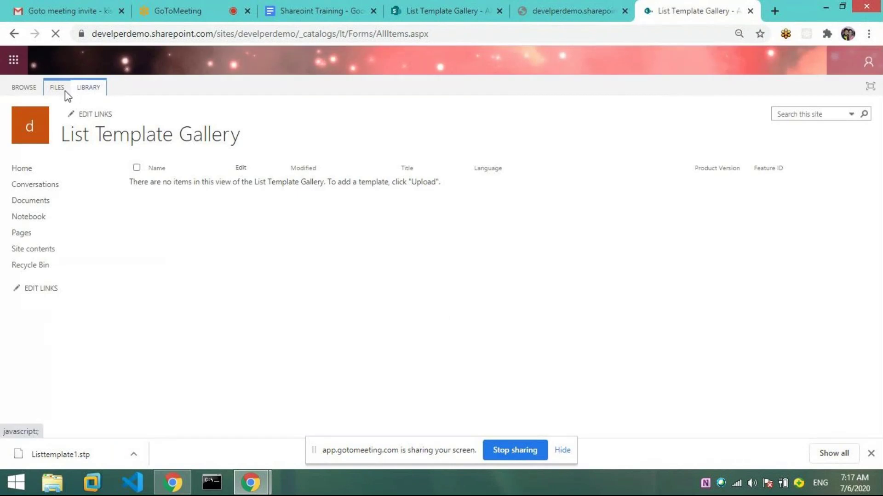
# - Retry uploading Listtemplate1.stp to develperdemo's gallery from a newly opened upload dialog, and dismiss that dialog
pyautogui.click(65, 90)
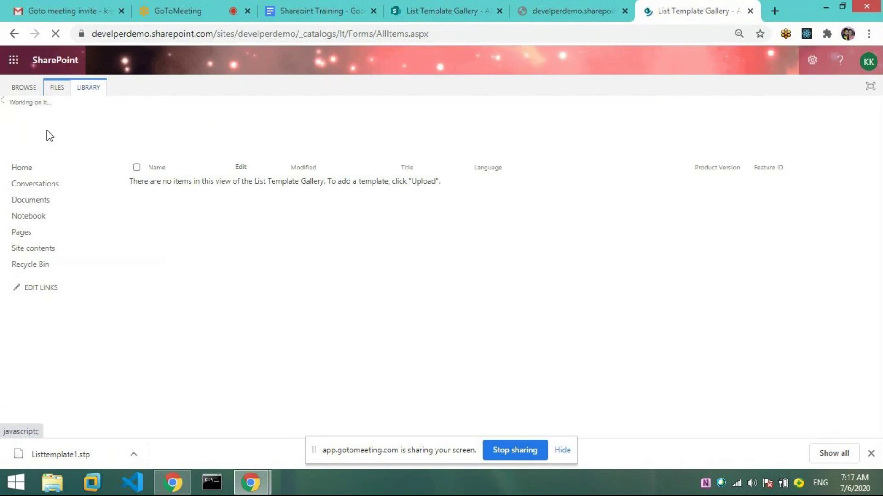
pyautogui.click(65, 87)
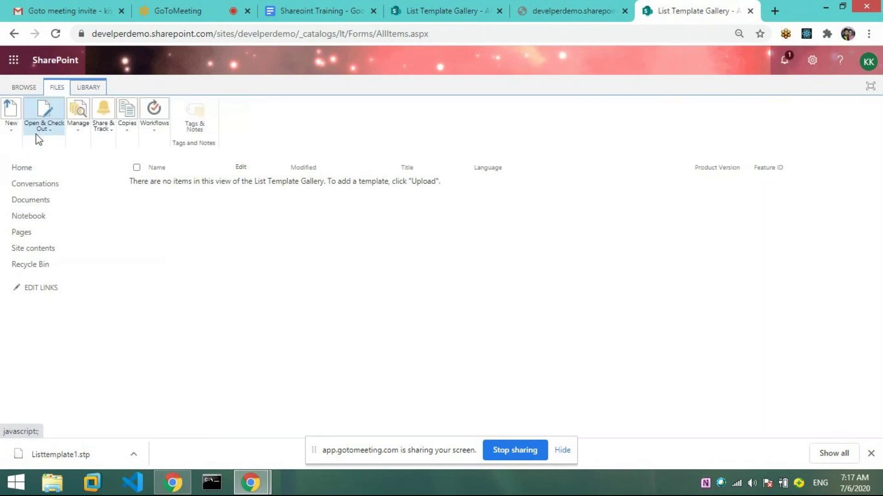
pyautogui.click(12, 123)
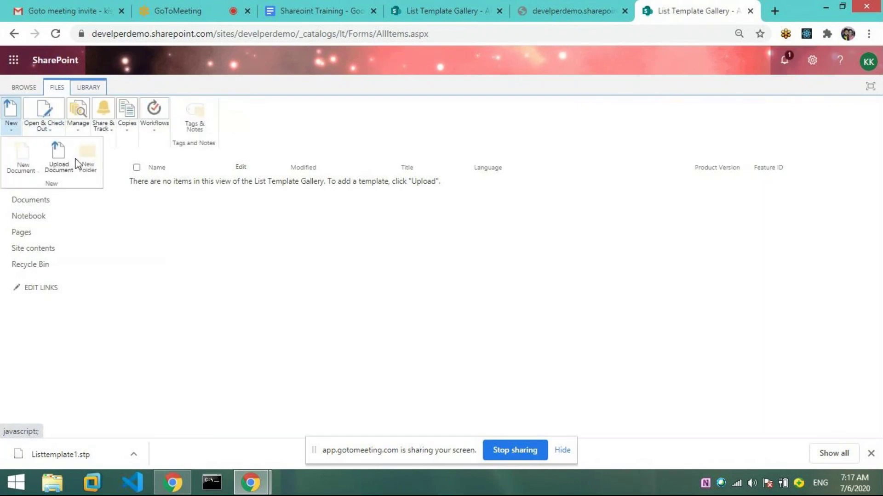
pyautogui.click(59, 166)
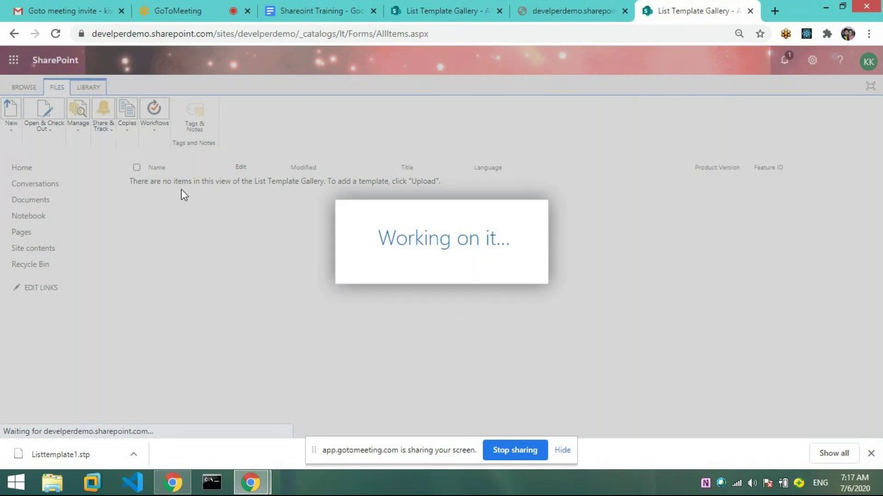
pyautogui.click(412, 219)
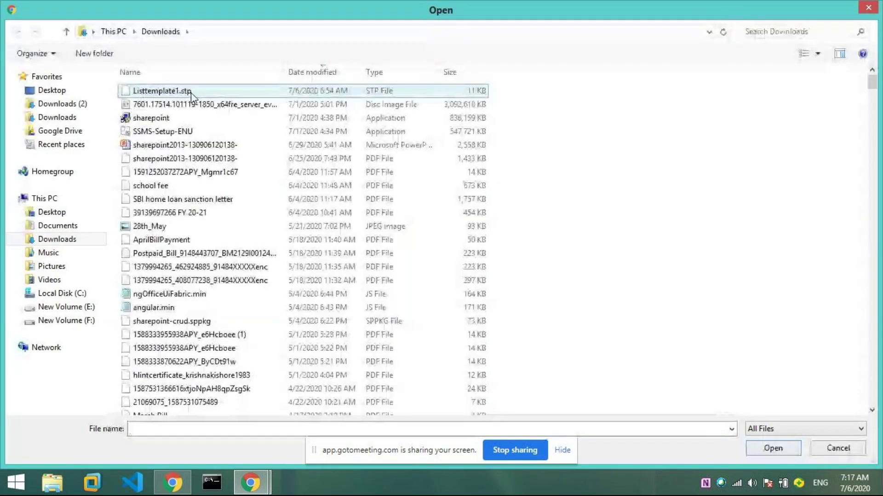
pyautogui.click(191, 93)
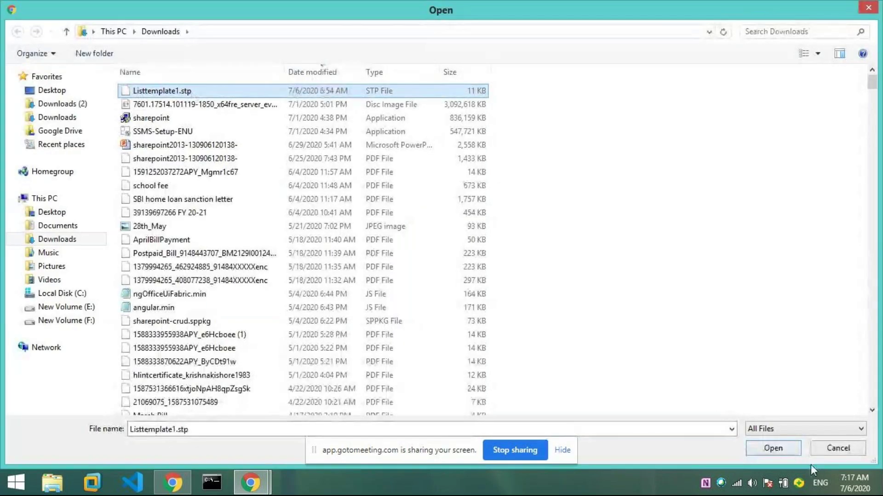
pyautogui.click(772, 449)
pyautogui.click(544, 278)
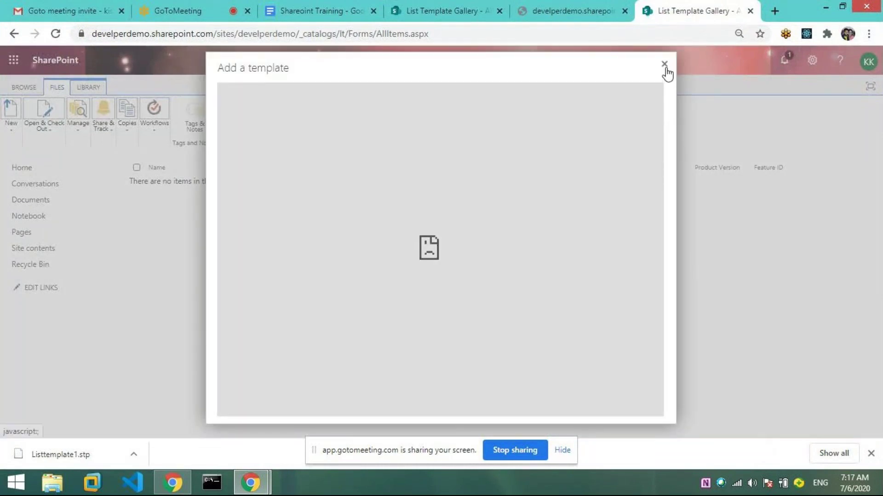
pyautogui.click(664, 65)
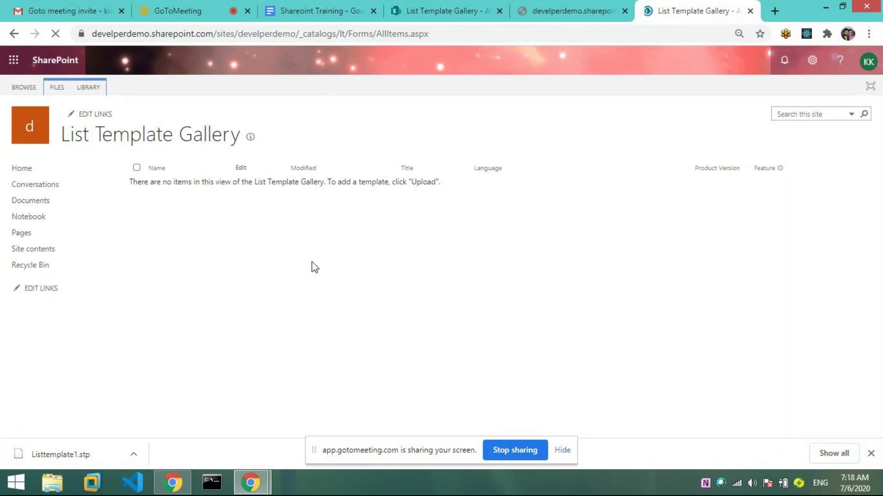
# - Compare the template entries in the Classic Sharepoint gallery with those in develperdemo's gallery
pyautogui.click(437, 10)
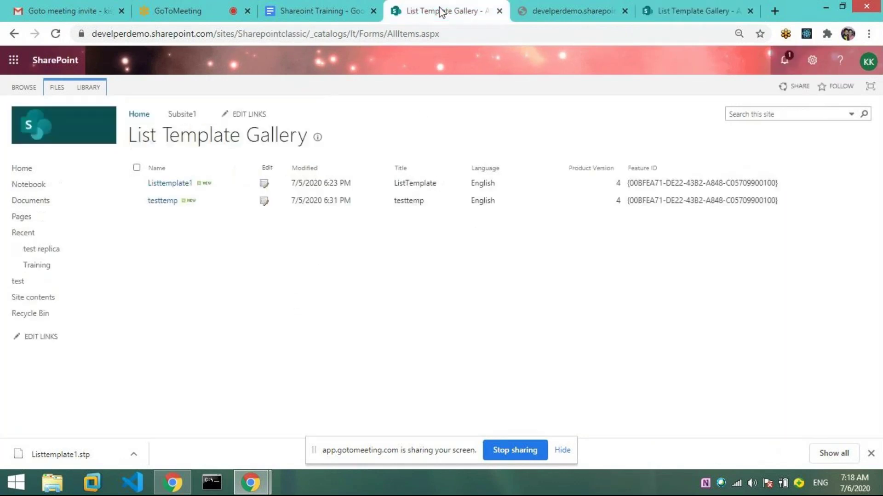
pyautogui.click(702, 10)
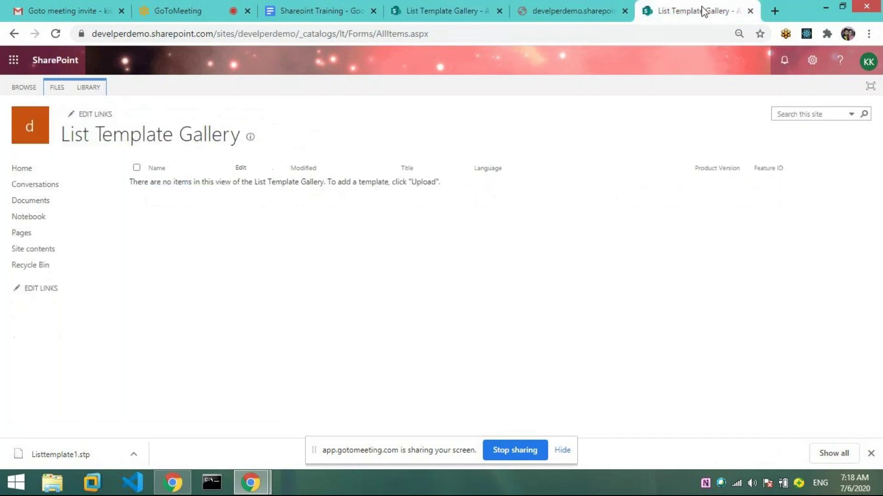
pyautogui.click(471, 21)
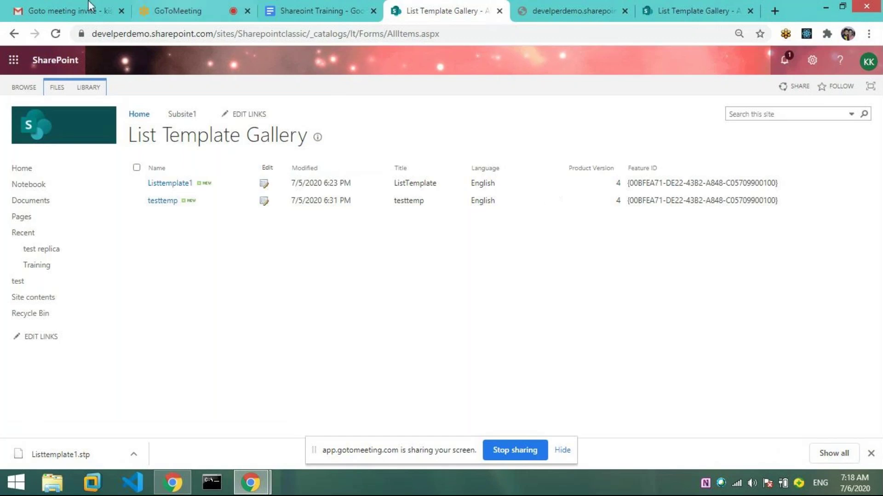
# - Open the test list of the Classic Sharepoint site and reload its page
pyautogui.click(812, 60)
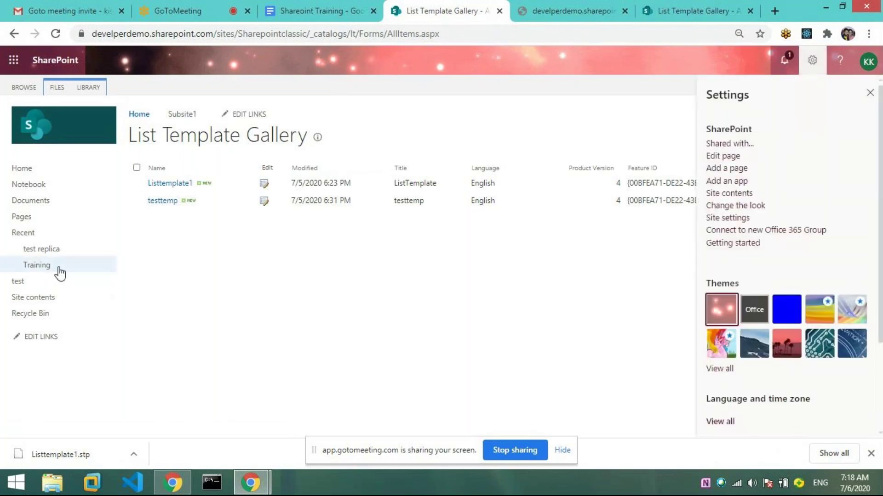
pyautogui.click(24, 284)
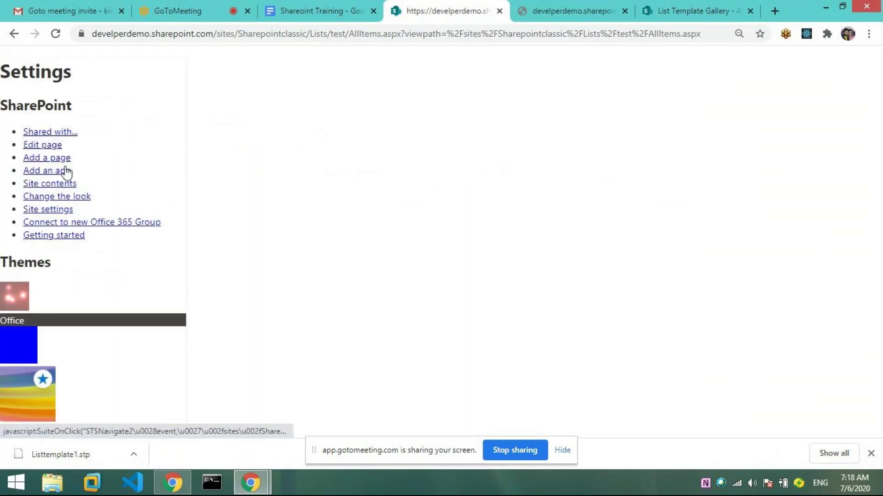
pyautogui.click(55, 34)
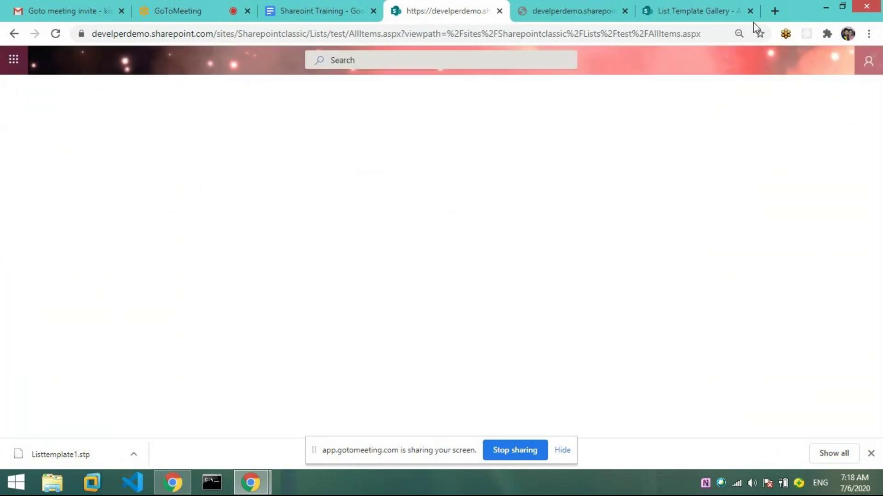
# - Compare develperdemo's template gallery and its site options with the test list on Classic Sharepoint
pyautogui.click(710, 7)
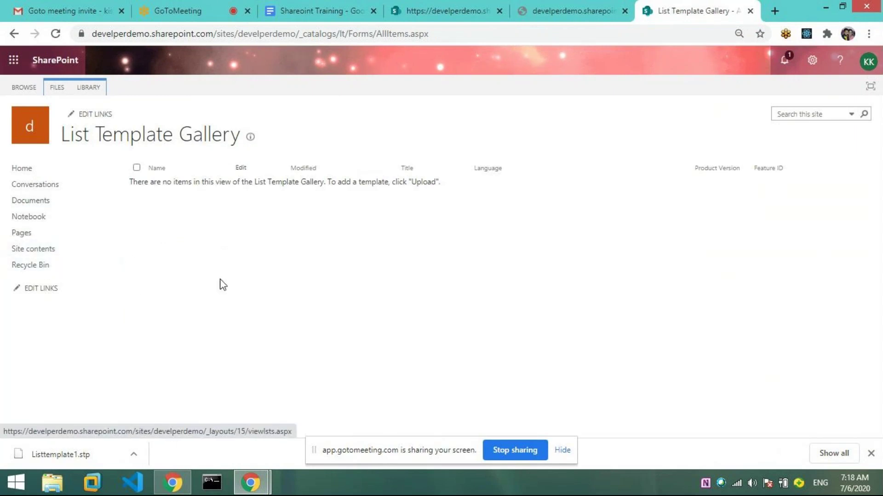
pyautogui.click(813, 60)
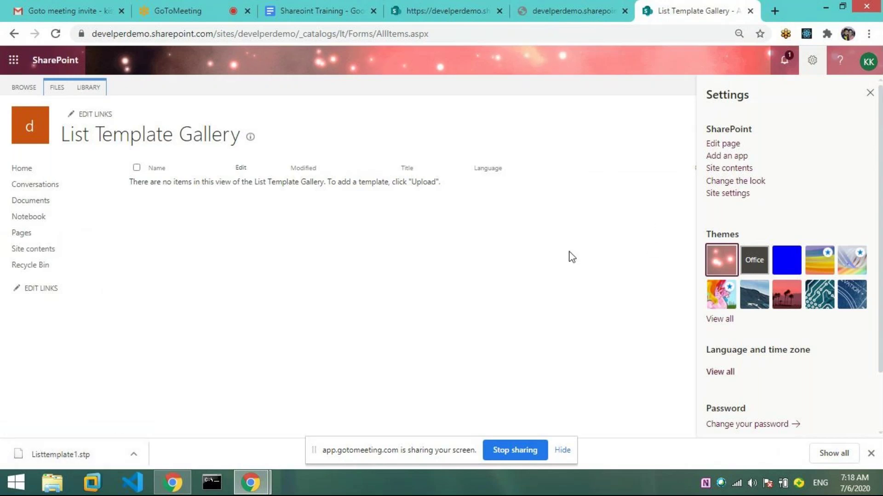
pyautogui.click(426, 6)
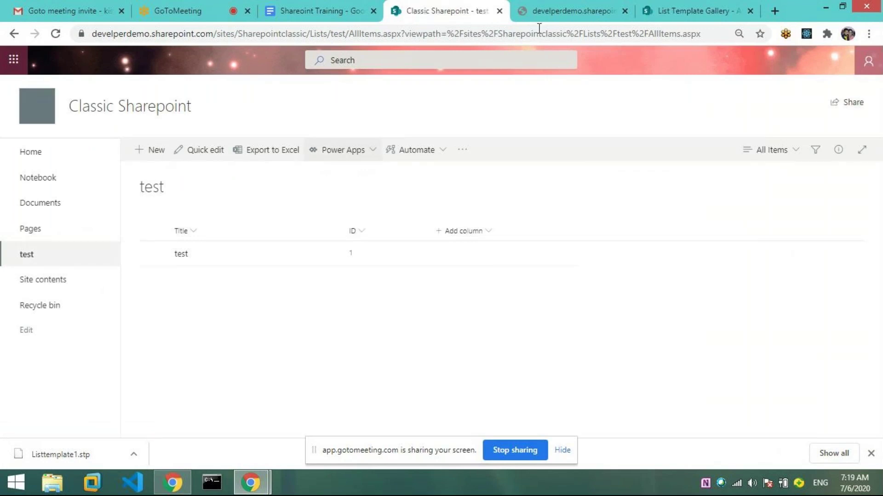
pyautogui.click(548, 7)
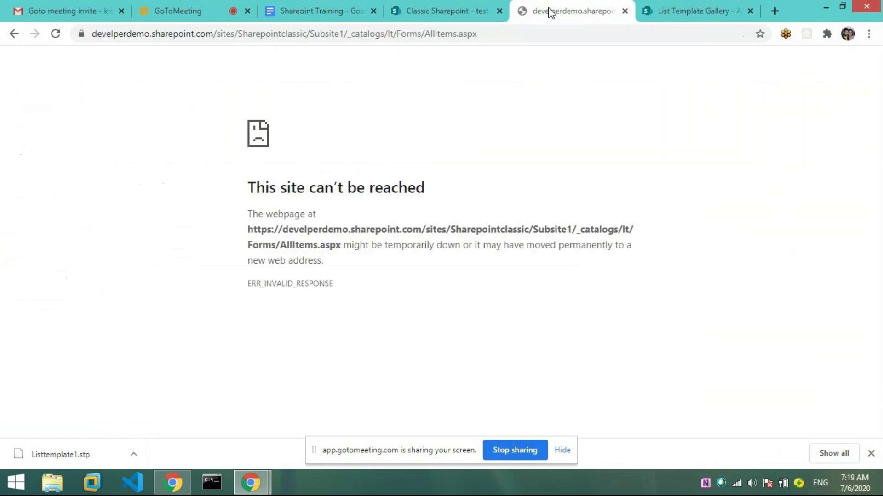
pyautogui.click(461, 16)
pyautogui.click(722, 13)
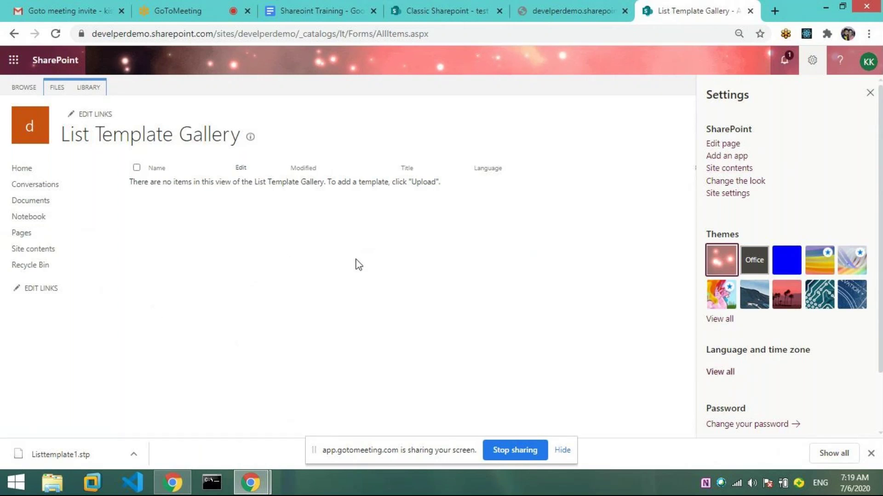
pyautogui.click(455, 18)
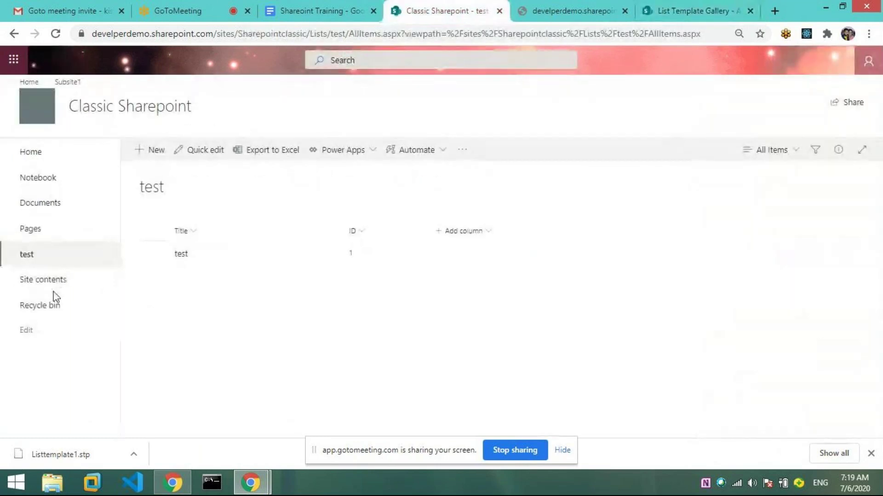
pyautogui.click(683, 15)
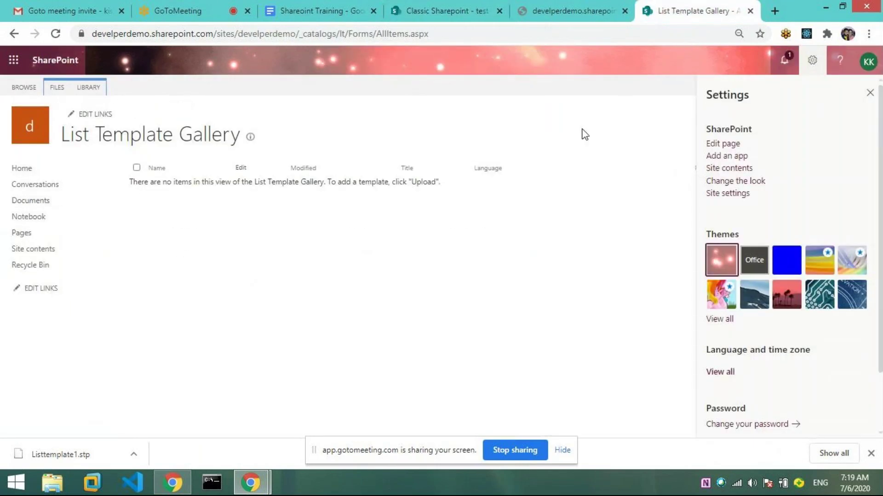
# - Return the Classic Sharepoint test list to the classic SharePoint experience
pyautogui.click(422, 18)
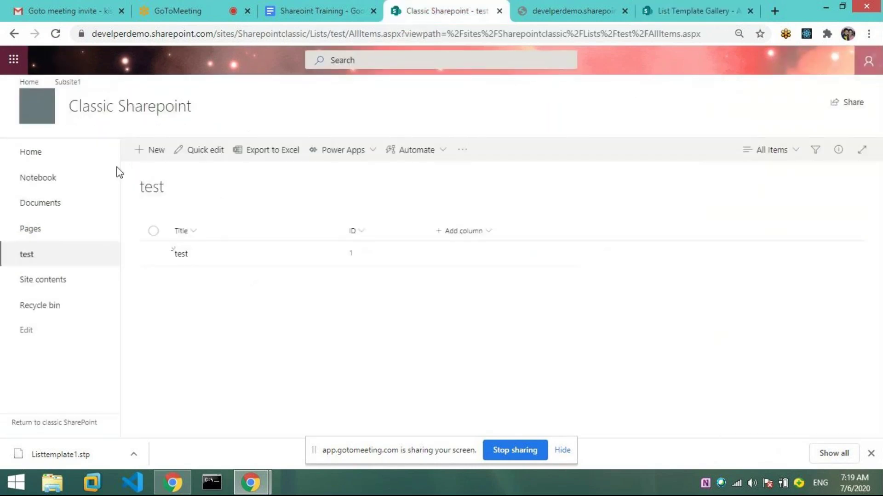
pyautogui.click(68, 423)
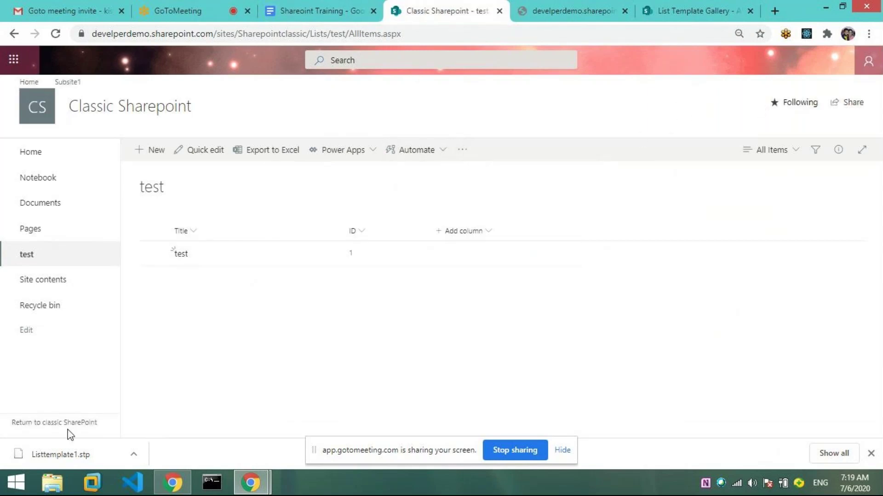
pyautogui.click(80, 424)
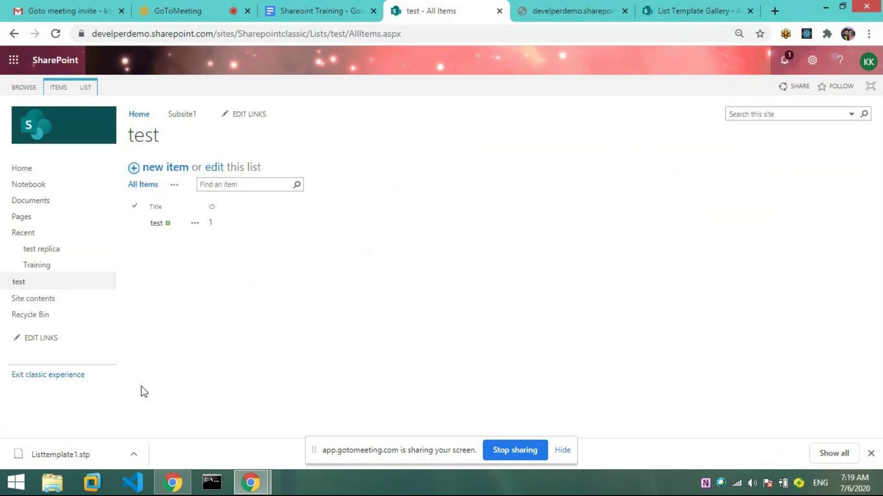
# - Open the test list's settings page and look through its general options, columns and views
pyautogui.click(87, 87)
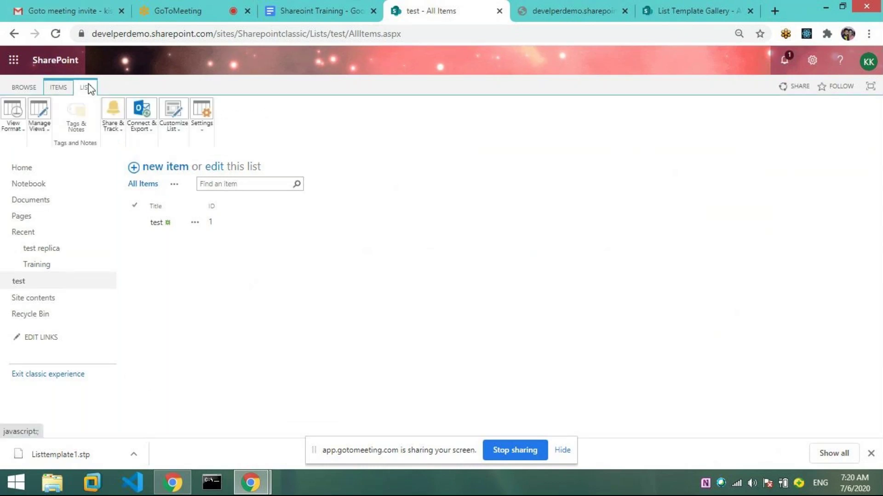
pyautogui.click(203, 133)
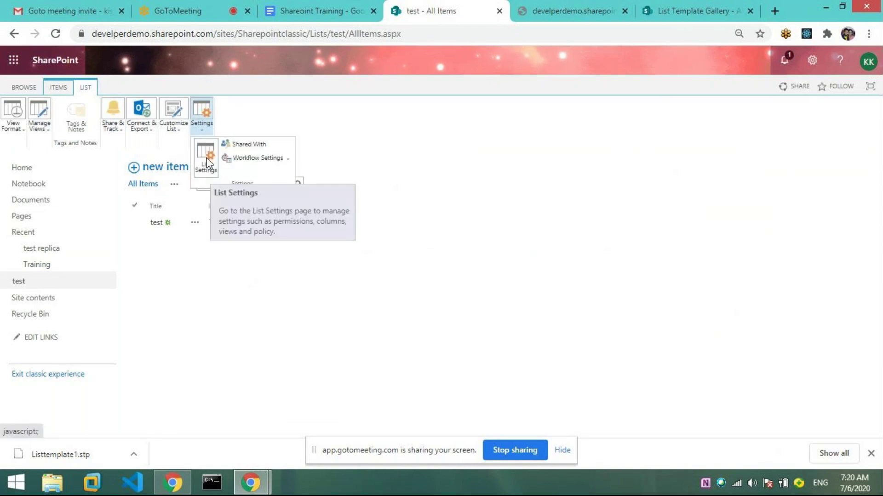
pyautogui.click(206, 158)
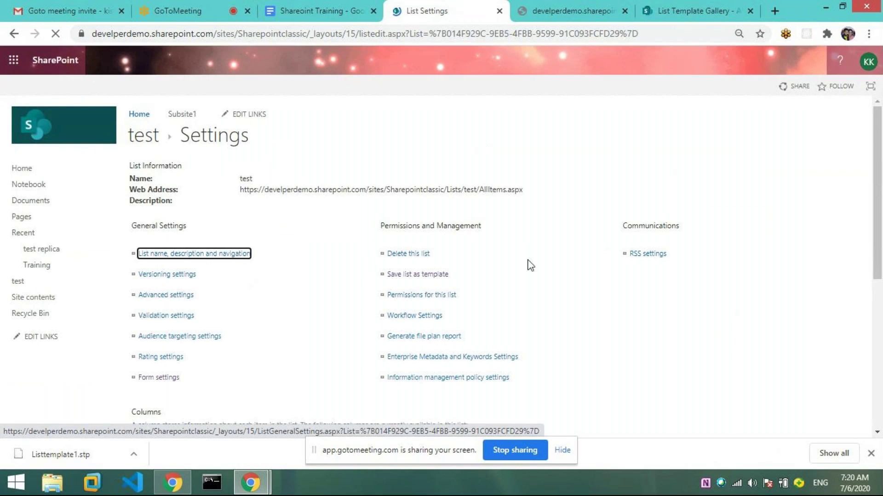
pyautogui.scroll(-5, 531, 266)
pyautogui.scroll(-1, 532, 268)
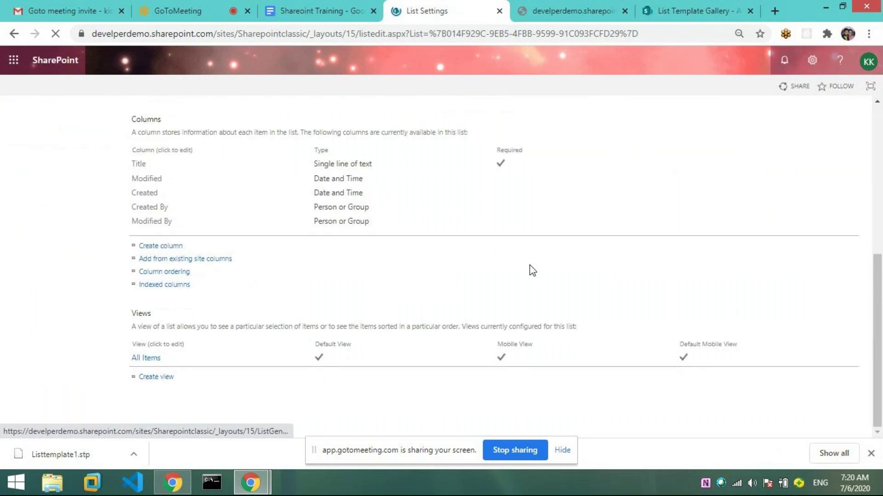
pyautogui.scroll(3, 399, 288)
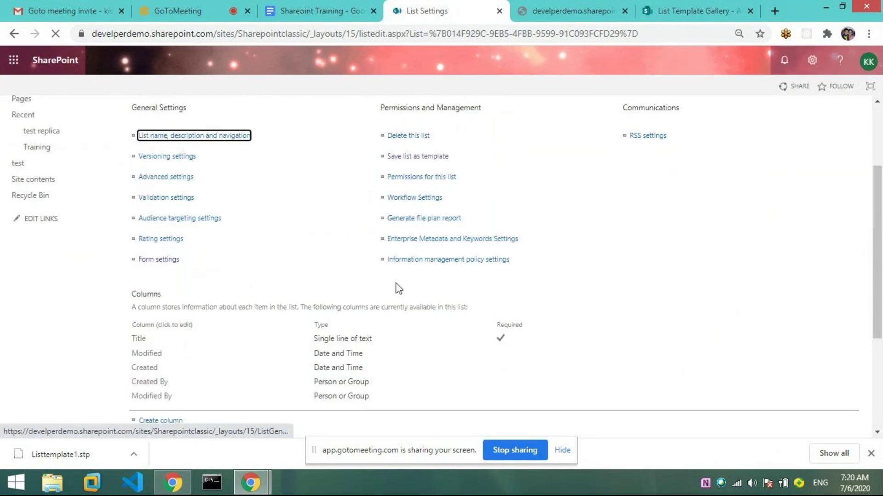
pyautogui.scroll(2, 258, 344)
pyautogui.scroll(-5, 191, 390)
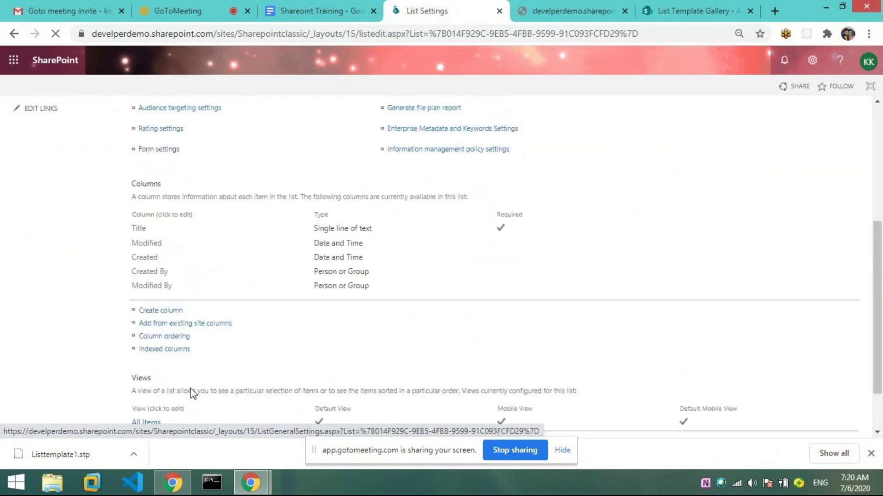
# - Review the test list's columns and views sections and its name and web address on the settings page
pyautogui.moveTo(127, 314); pyautogui.dragTo(165, 314)
pyautogui.moveTo(127, 119); pyautogui.dragTo(169, 120)
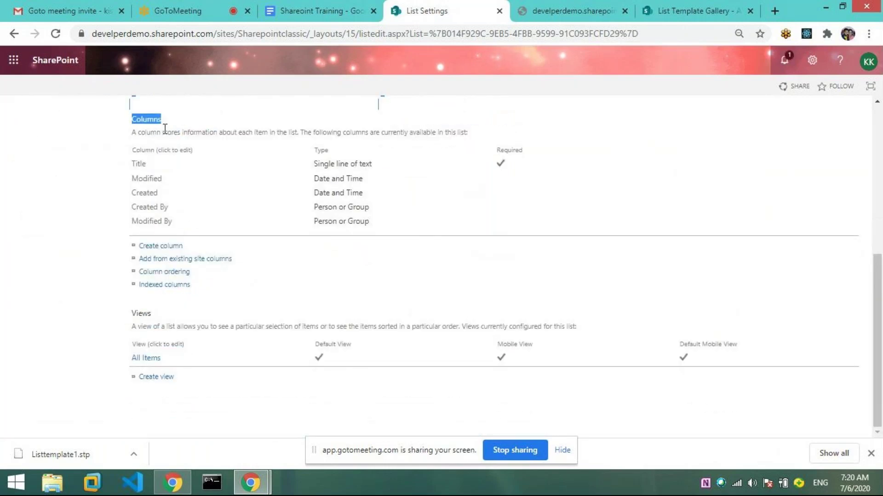
pyautogui.scroll(5, 803, 134)
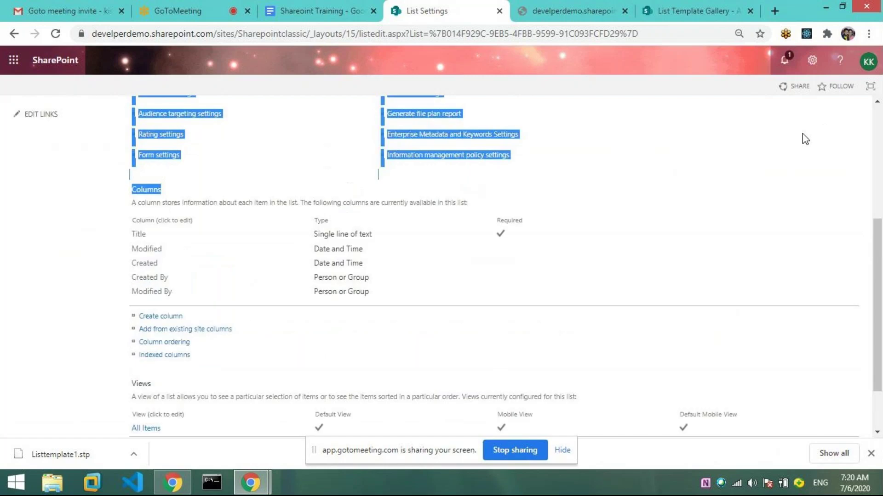
pyautogui.click(336, 291)
pyautogui.moveTo(130, 179); pyautogui.dragTo(195, 187)
pyautogui.moveTo(238, 191); pyautogui.dragTo(336, 184)
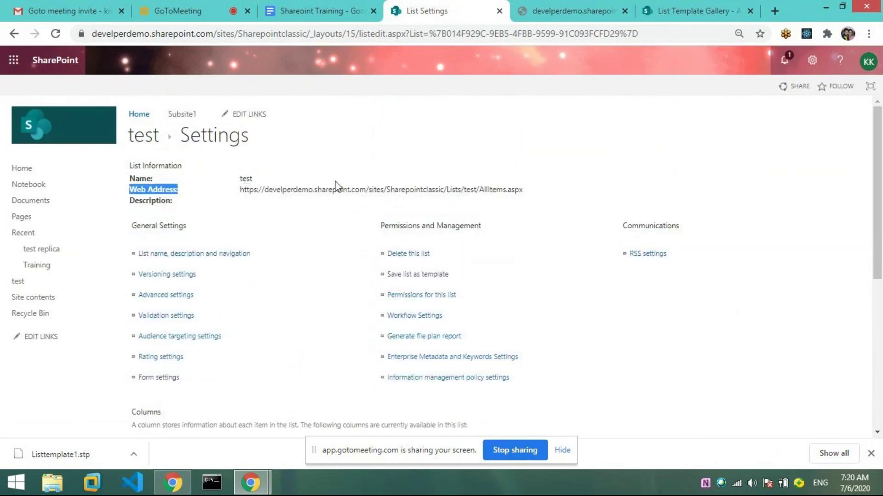
# - View the test list's Save as Template form alongside develperdemo's List Template Gallery, and cancel the form
pyautogui.click(417, 275)
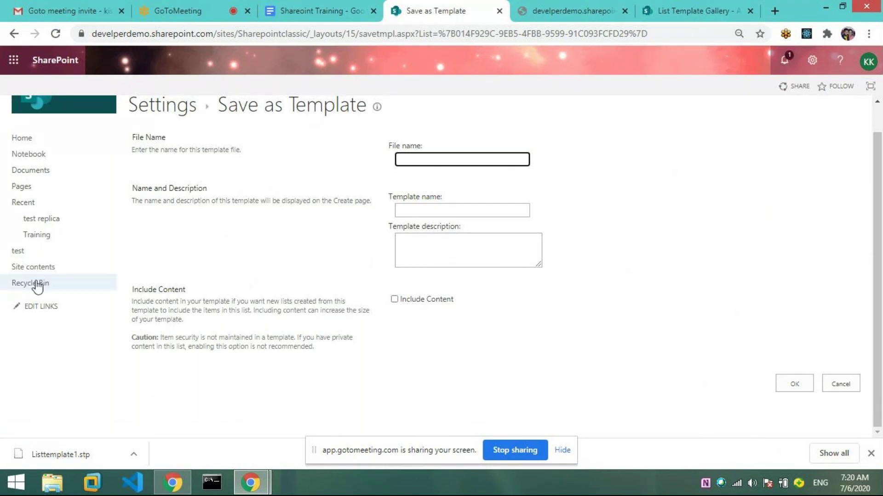
pyautogui.click(686, 9)
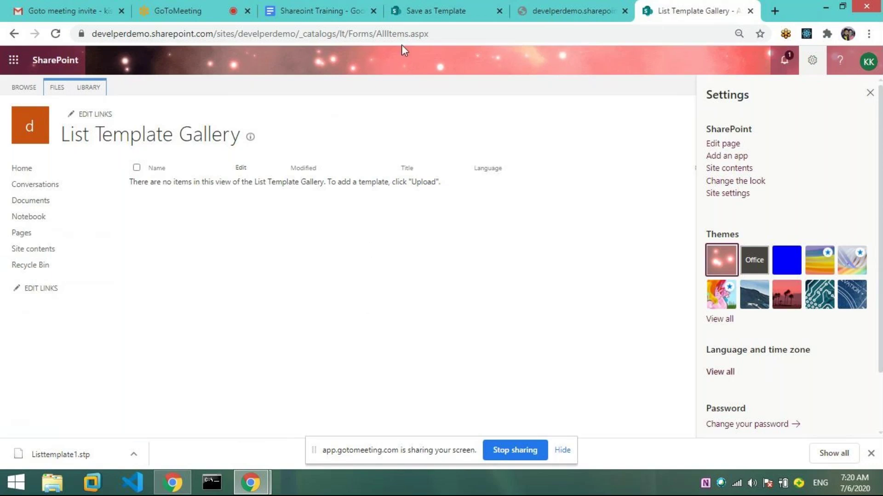
pyautogui.click(427, 10)
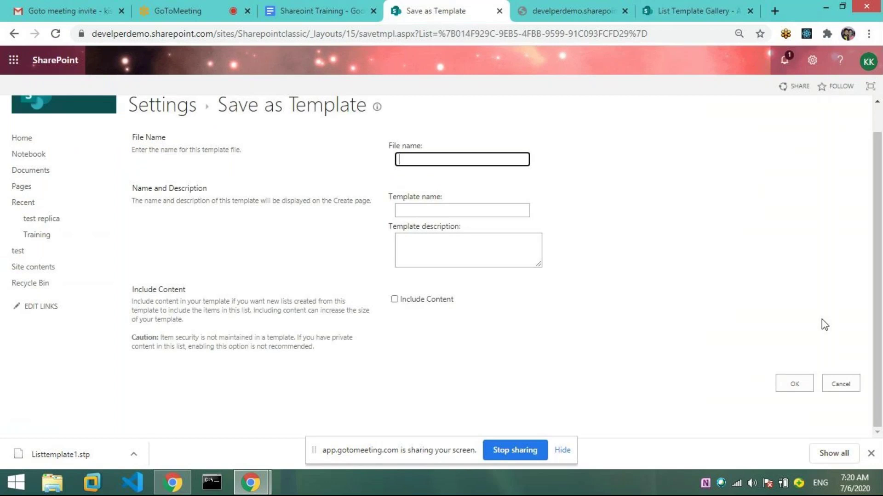
pyautogui.click(845, 385)
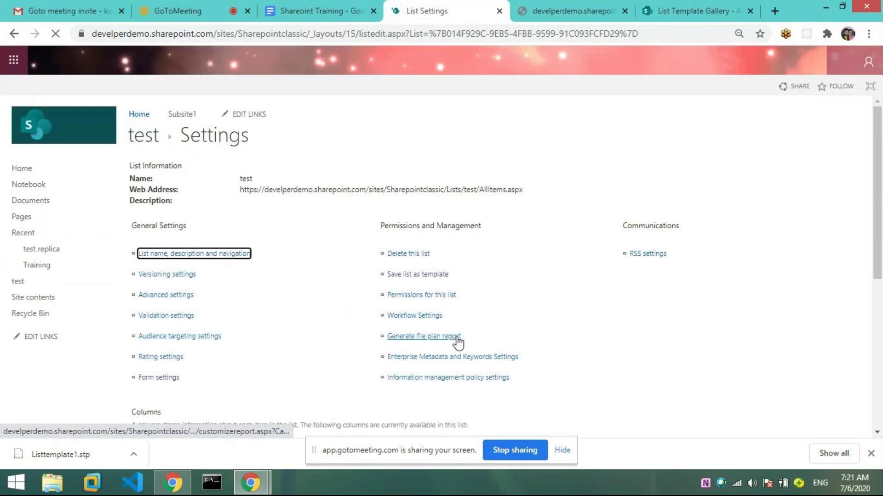
# - Go to the Classic Sharepoint site's settings and open the form for saving the site as a template
pyautogui.scroll(-3, 537, 205)
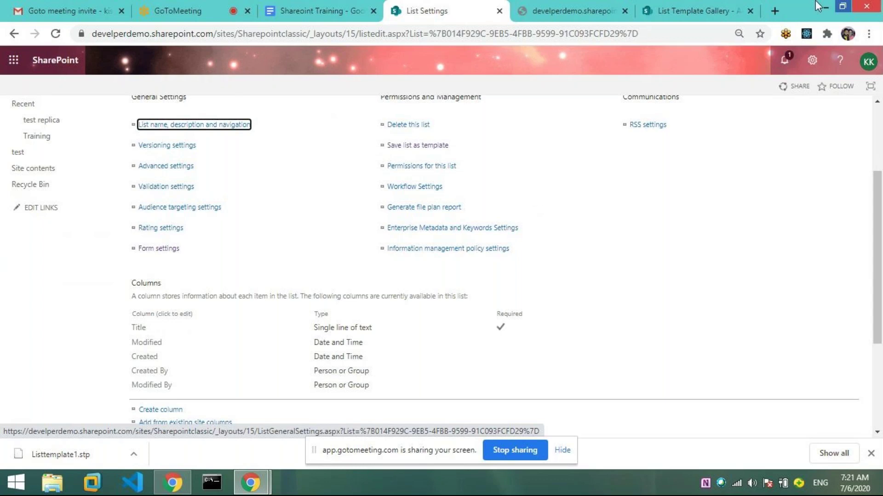
pyautogui.click(812, 65)
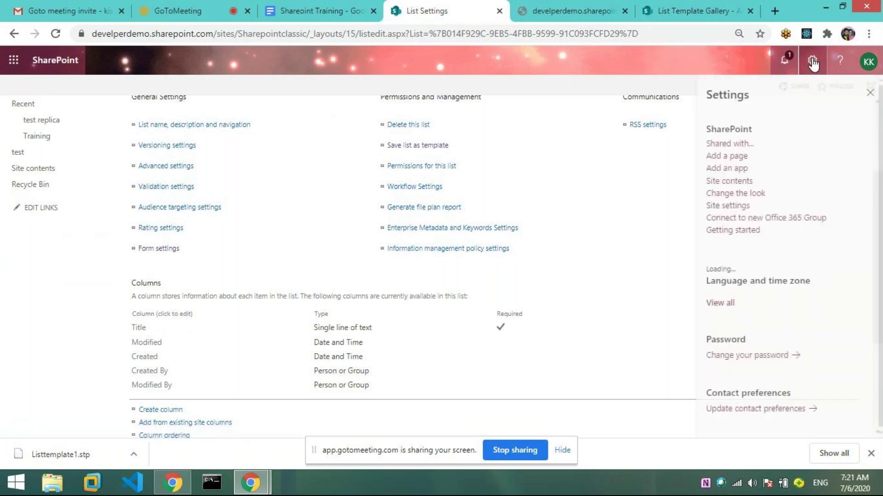
pyautogui.click(724, 207)
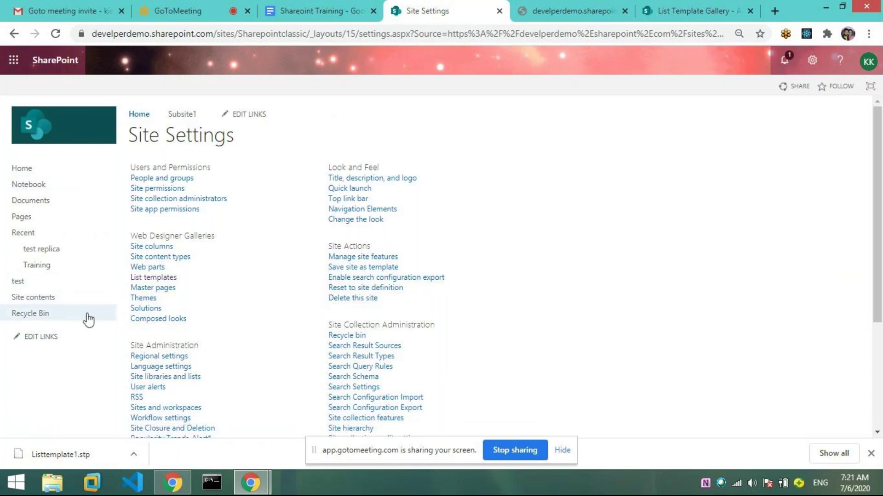
pyautogui.click(380, 270)
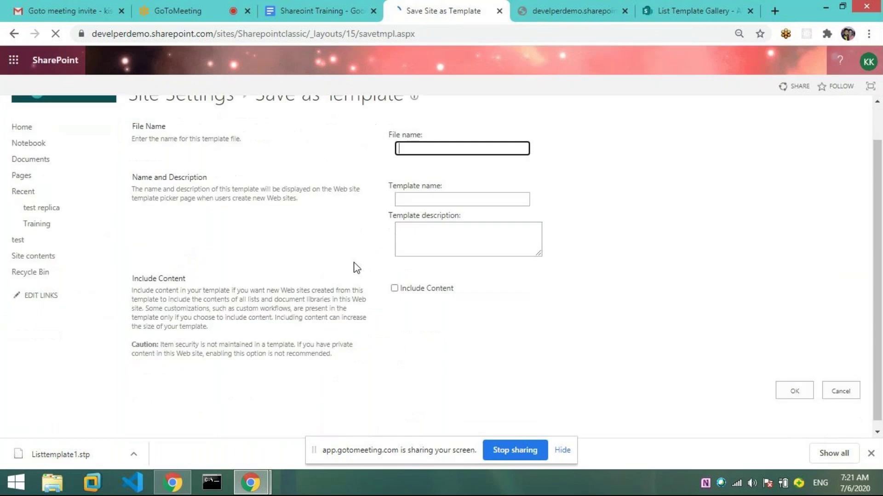
pyautogui.click(443, 191)
pyautogui.click(454, 299)
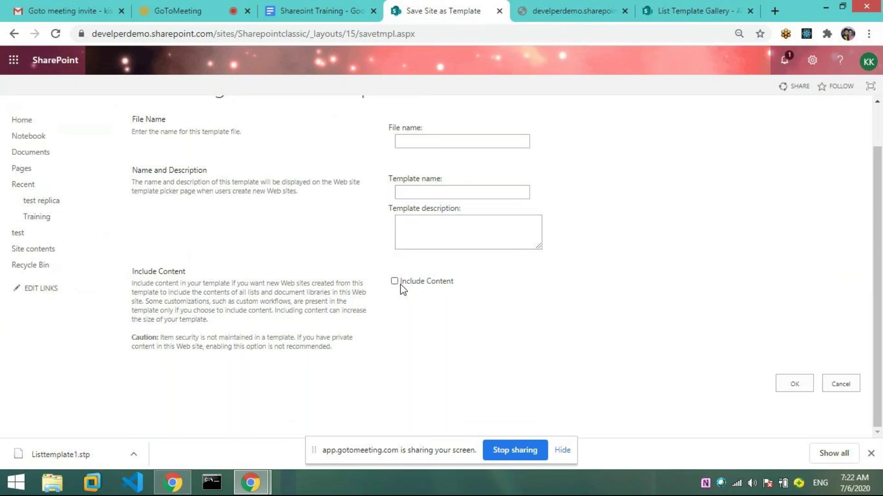
# - Save the site as a template with sitetemp1 as file name, template name and description, including content
pyautogui.click(450, 140)
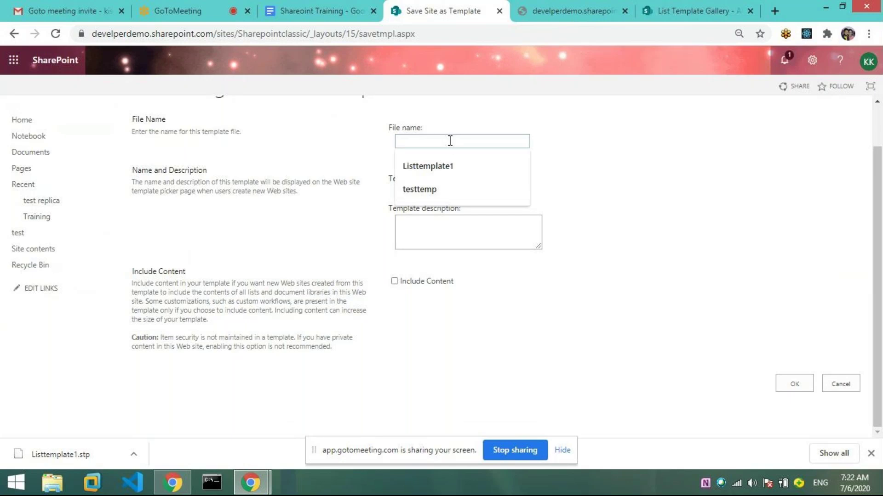
pyautogui.write('sitetemp1')
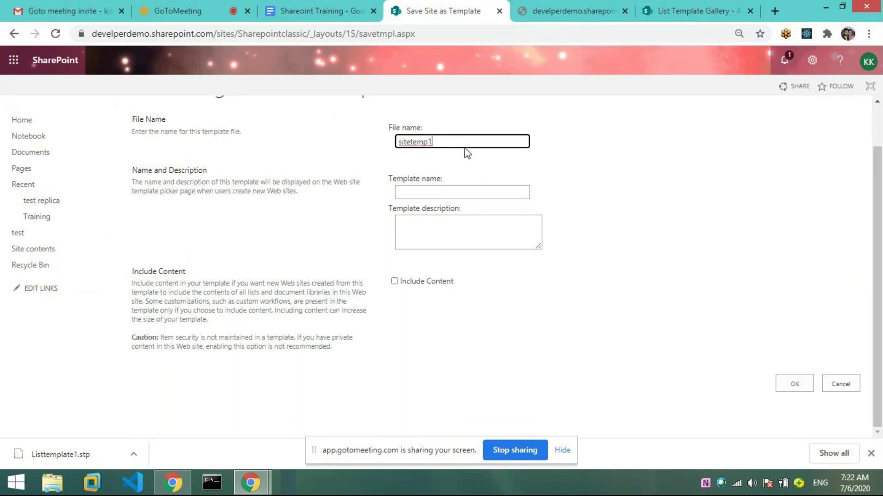
pyautogui.hotkey('ctrl', 'a')
pyautogui.hotkey('ctrl', 'c')
pyautogui.click(426, 194)
pyautogui.hotkey('ctrl', 'v')
pyautogui.click(497, 231)
pyautogui.hotkey('ctrl', 'v')
pyautogui.click(394, 281)
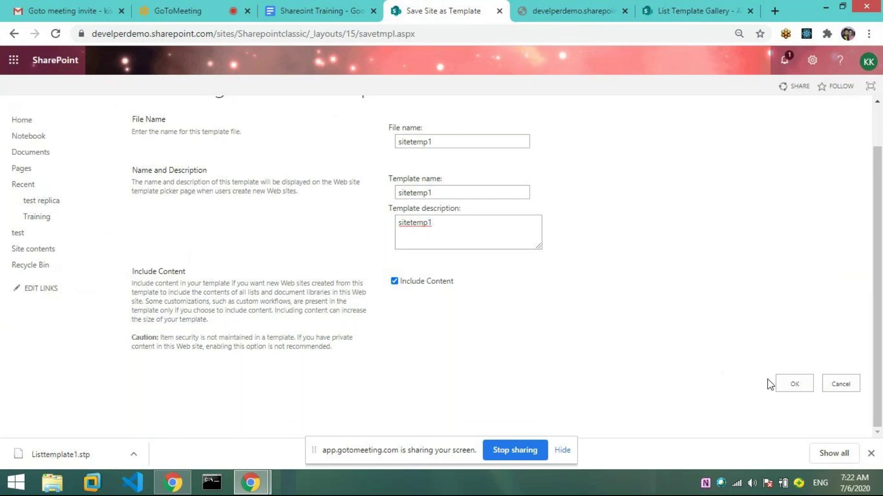
pyautogui.click(792, 388)
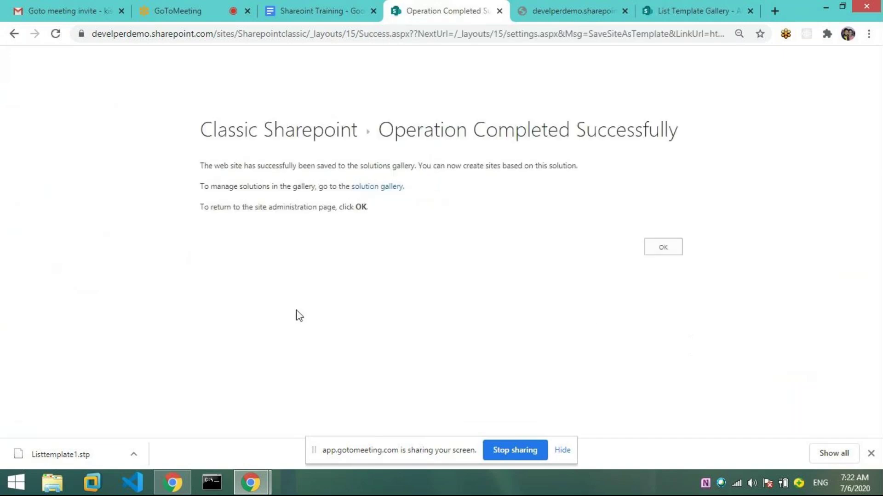
# - Open the solution gallery, select the sitetemp1 solution and review the available library and solution commands
pyautogui.click(386, 186)
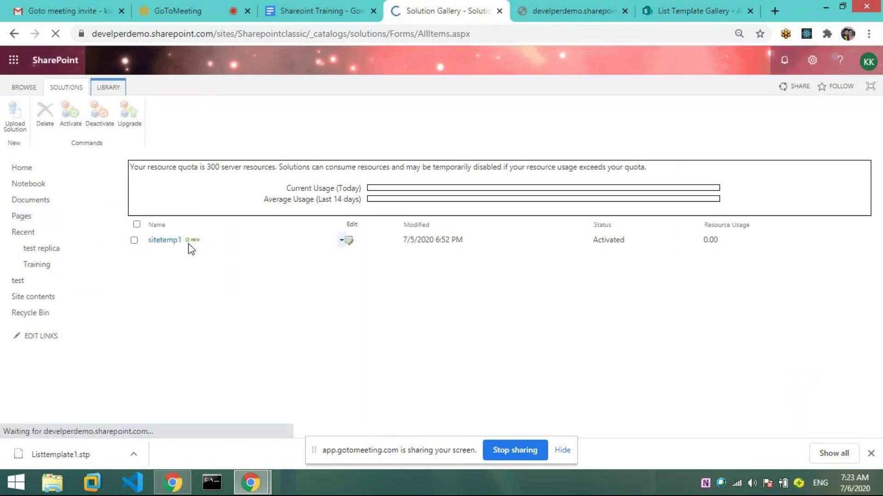
pyautogui.click(134, 240)
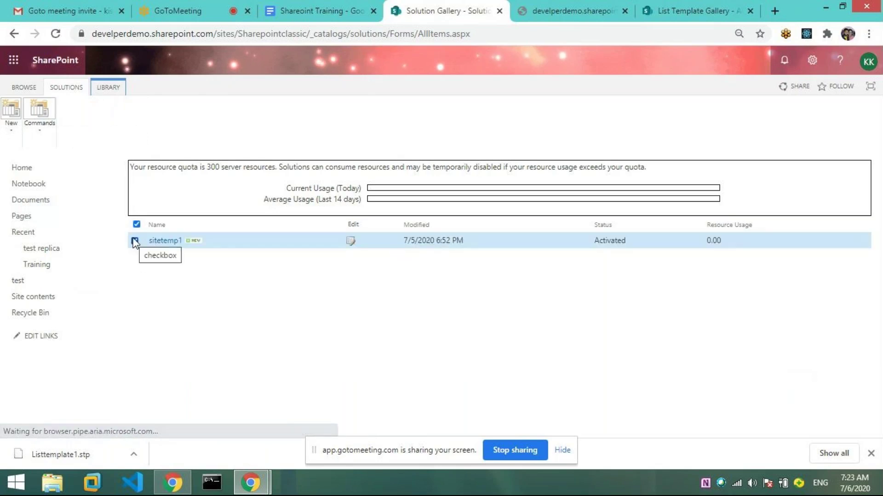
pyautogui.click(106, 88)
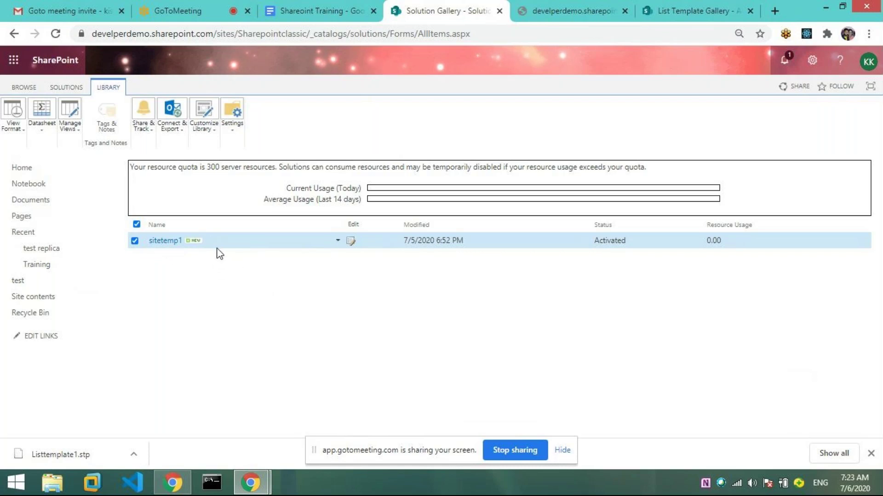
pyautogui.click(66, 88)
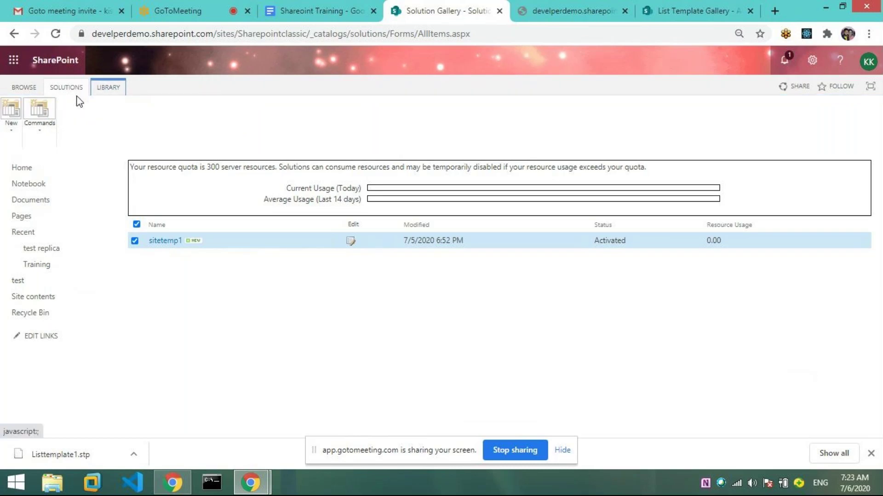
pyautogui.click(8, 134)
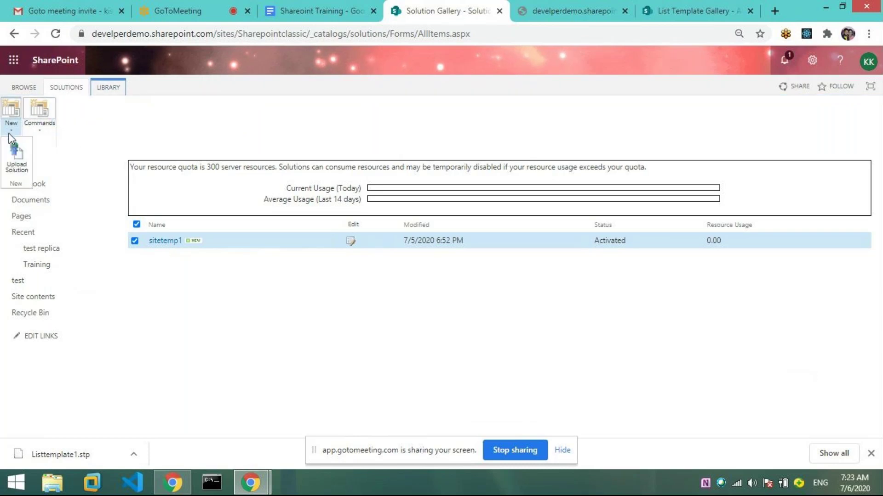
pyautogui.click(44, 132)
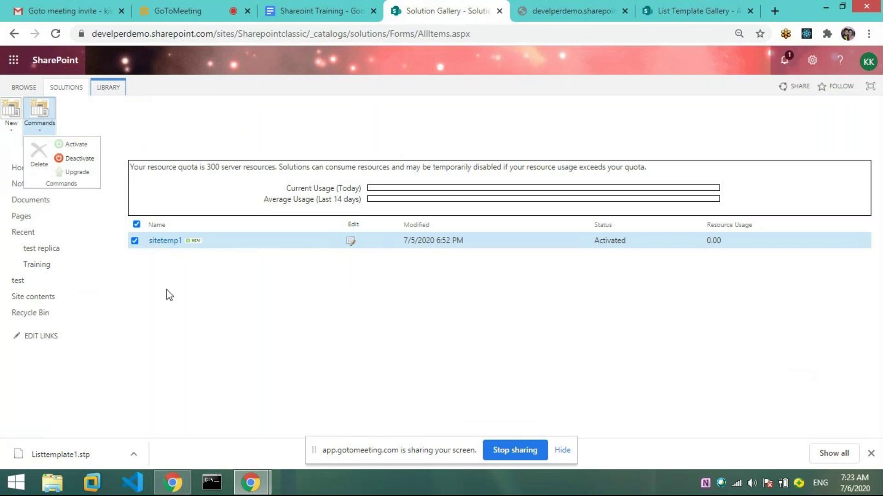
# - Download the sitetemp1 solution and locate sitetemp1.wsp in the Downloads folder
pyautogui.click(176, 244)
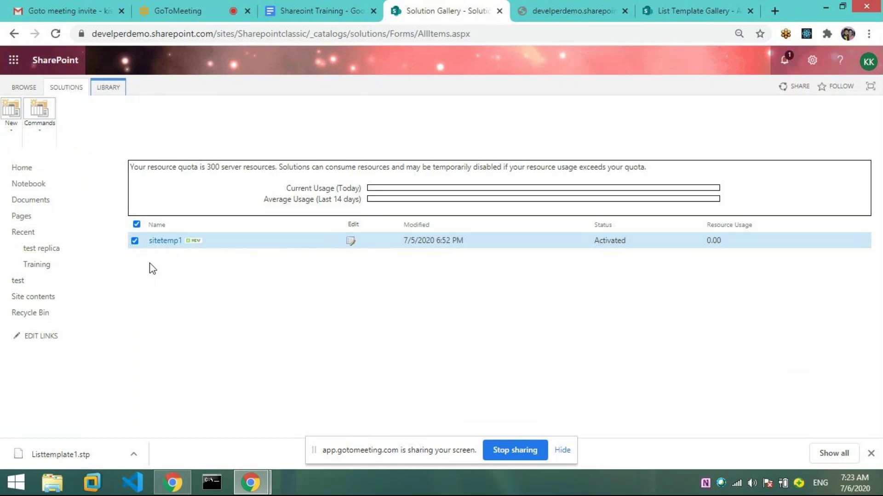
pyautogui.click(166, 243)
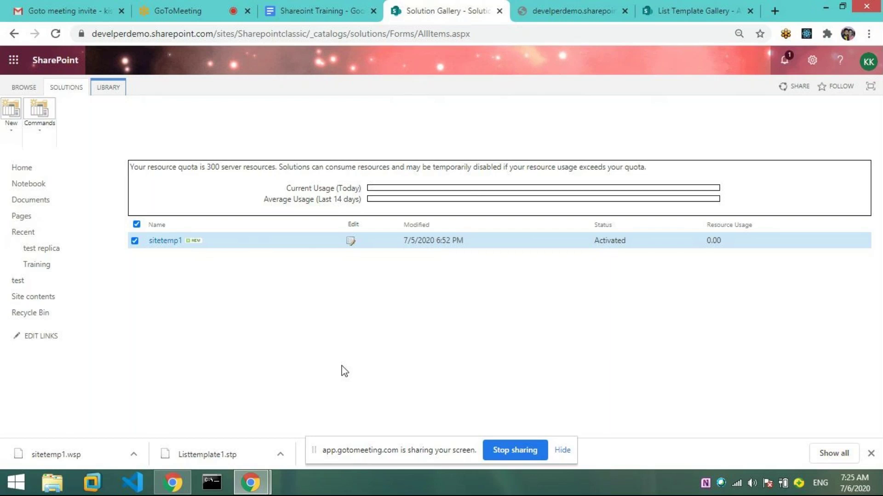
pyautogui.click(133, 455)
pyautogui.click(164, 414)
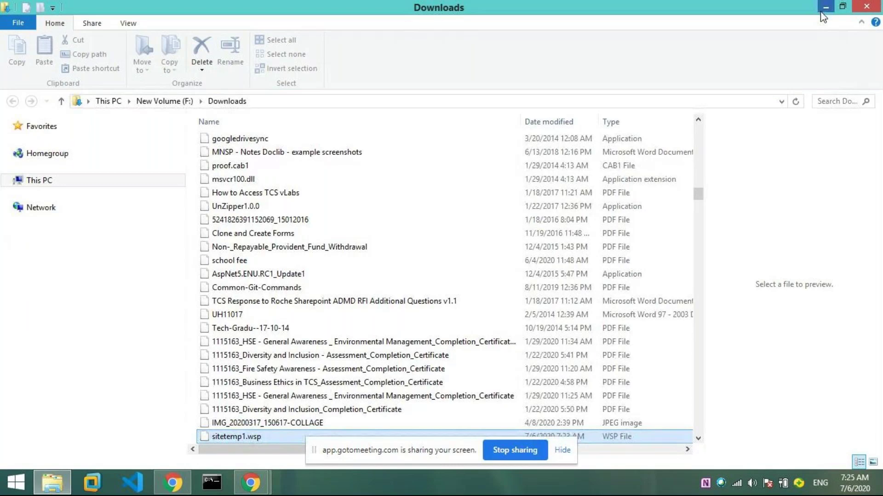
pyautogui.click(826, 6)
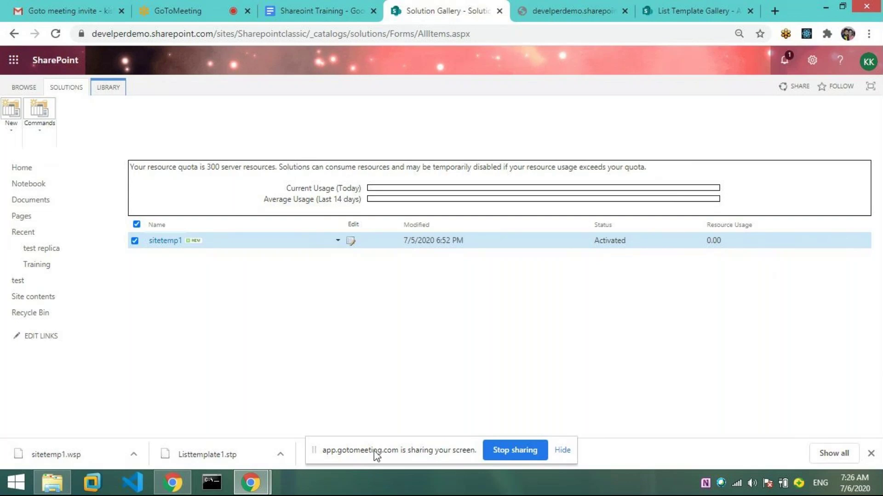
# - Switch to File Explorer and compress sitetemp1.wsp into sitetemp1.zip using WinZip
pyautogui.click(51, 486)
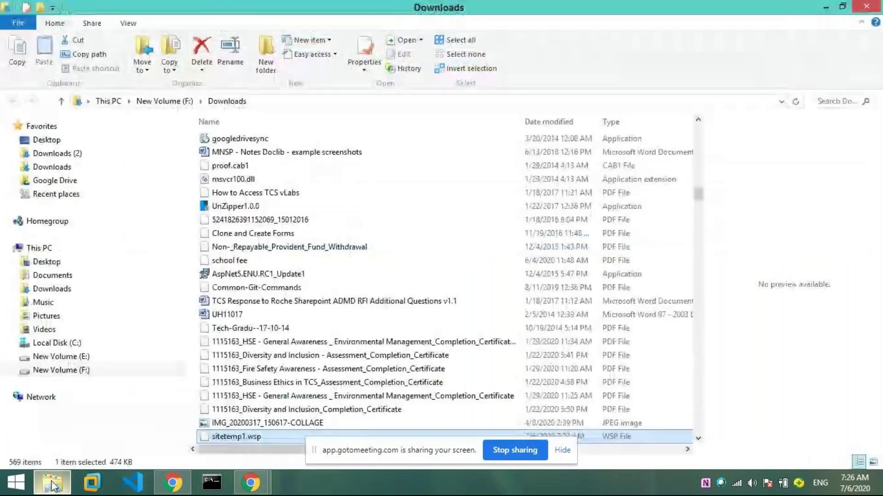
pyautogui.rightClick(224, 434)
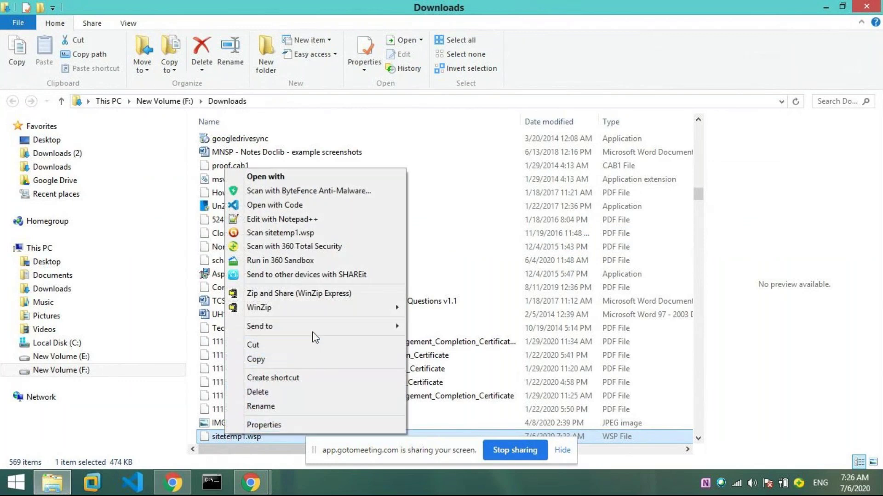
pyautogui.click(218, 437)
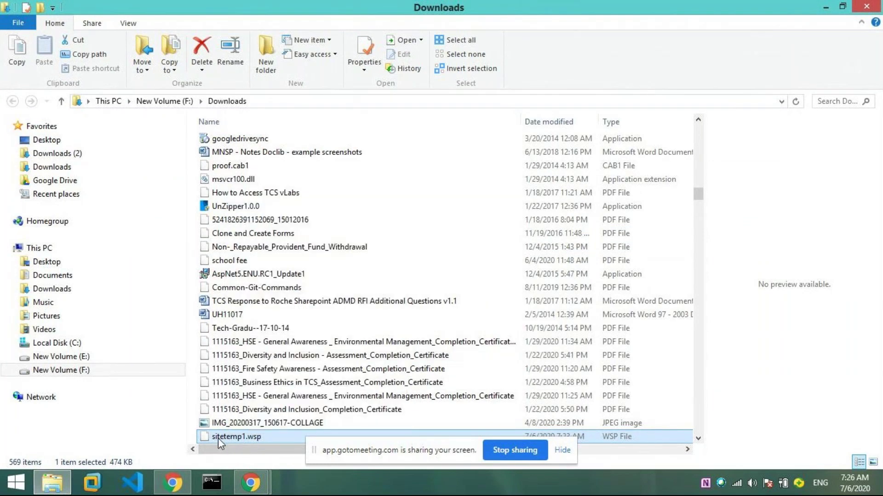
pyautogui.rightClick(293, 434)
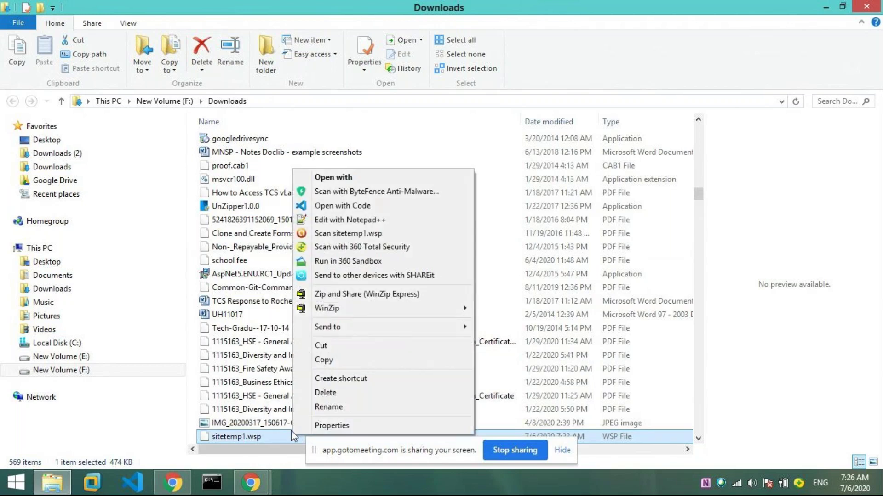
pyautogui.moveTo(349, 310)
pyautogui.moveTo(550, 337)
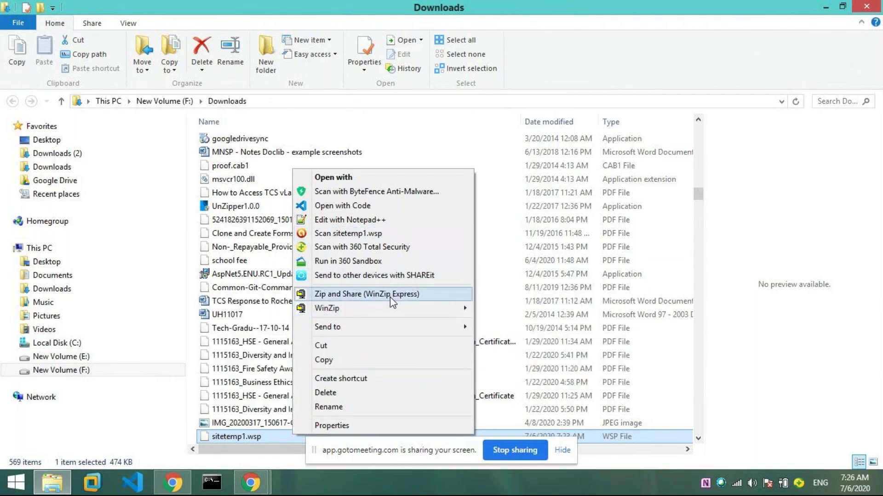
pyautogui.moveTo(389, 305)
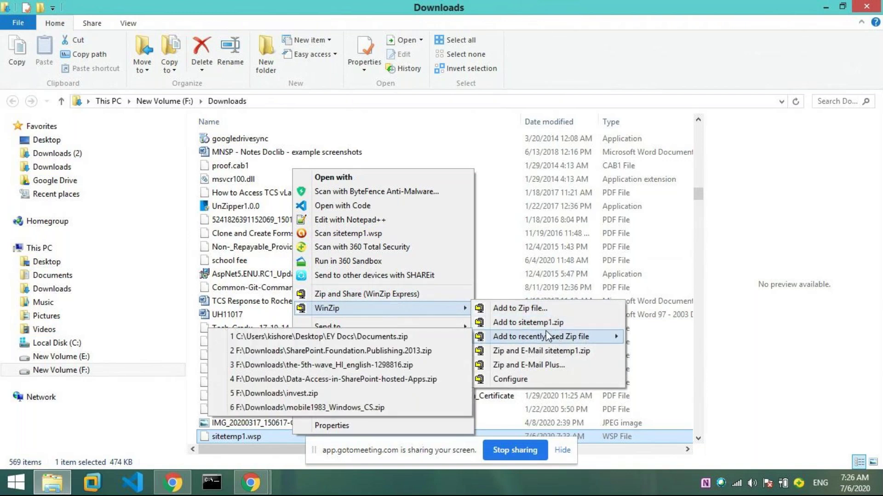
pyautogui.click(542, 323)
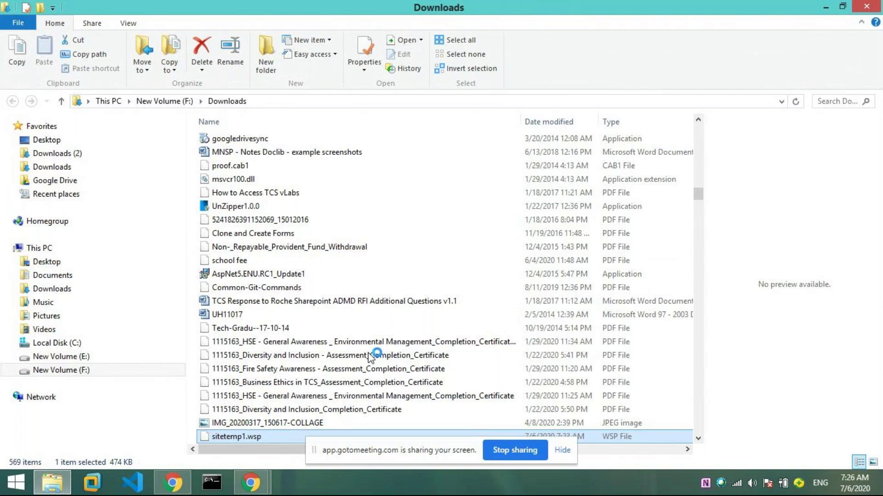
# - Add sitetemp1.wsp to the archive F:\Downloads\sitetemp1 with legacy Zip compression and return to the Downloads folder
pyautogui.scroll(1, 372, 351)
pyautogui.scroll(3, 373, 322)
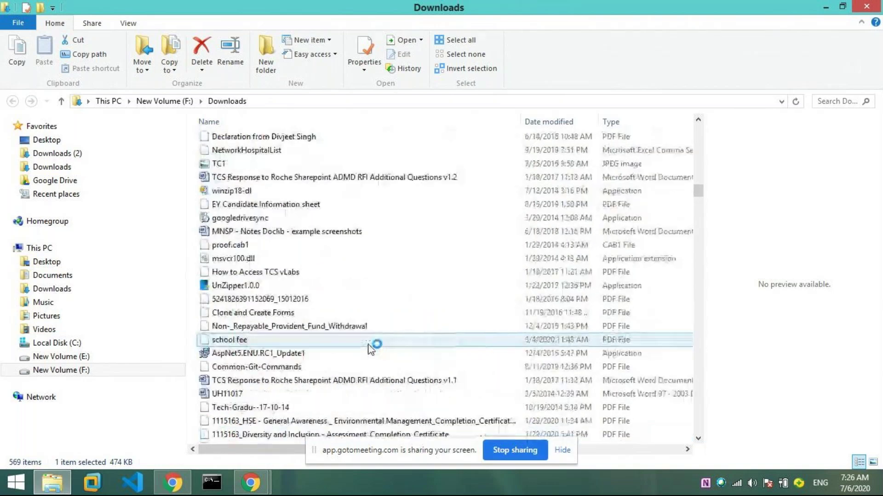
pyautogui.scroll(-8, 374, 297)
pyautogui.scroll(-5, 256, 385)
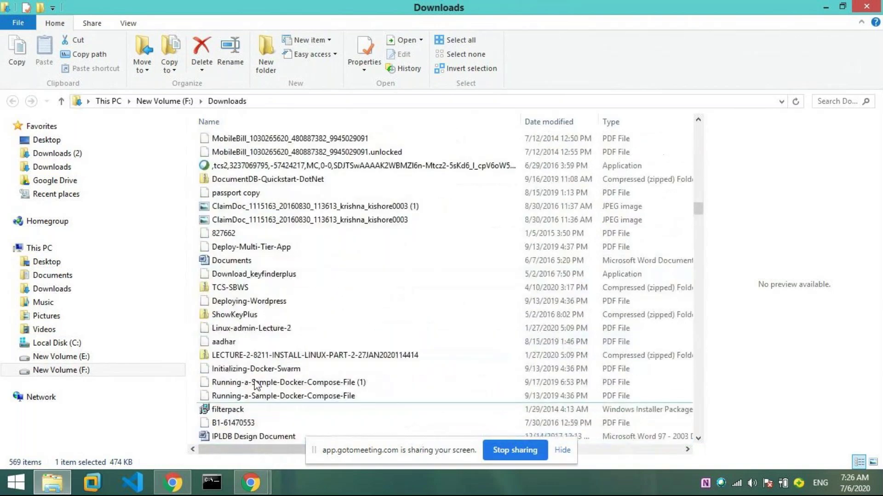
pyautogui.scroll(2, 255, 336)
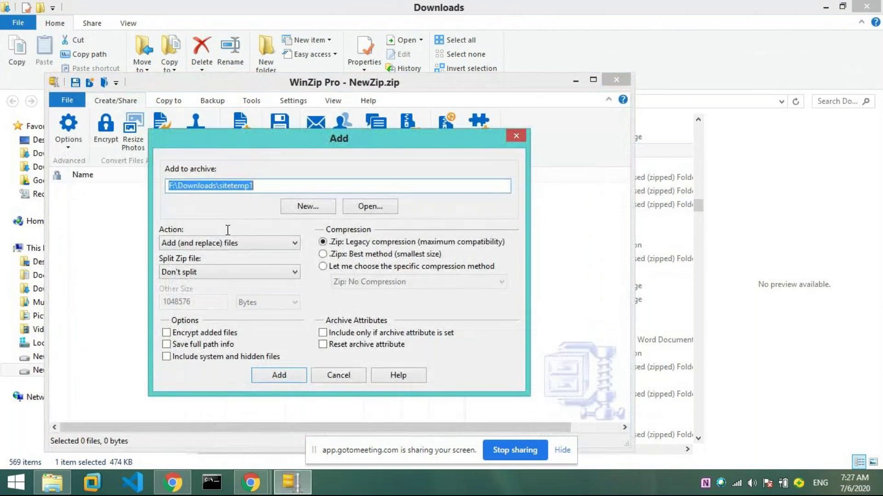
pyautogui.click(287, 375)
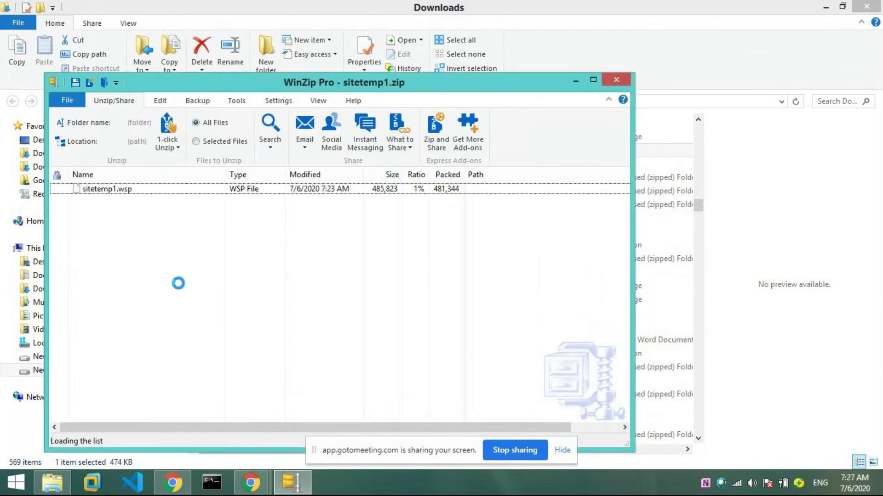
pyautogui.click(335, 357)
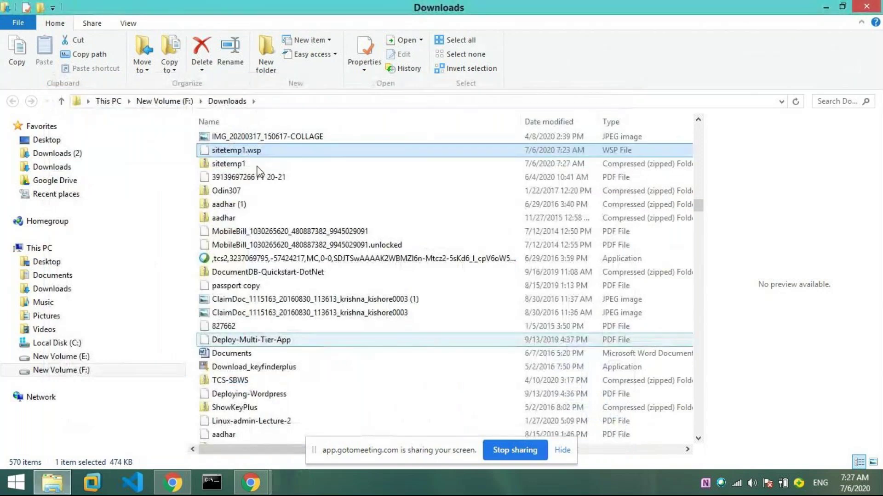
# - Review the general, security and details properties of sitetemp1.wsp, and close them
pyautogui.rightClick(256, 148)
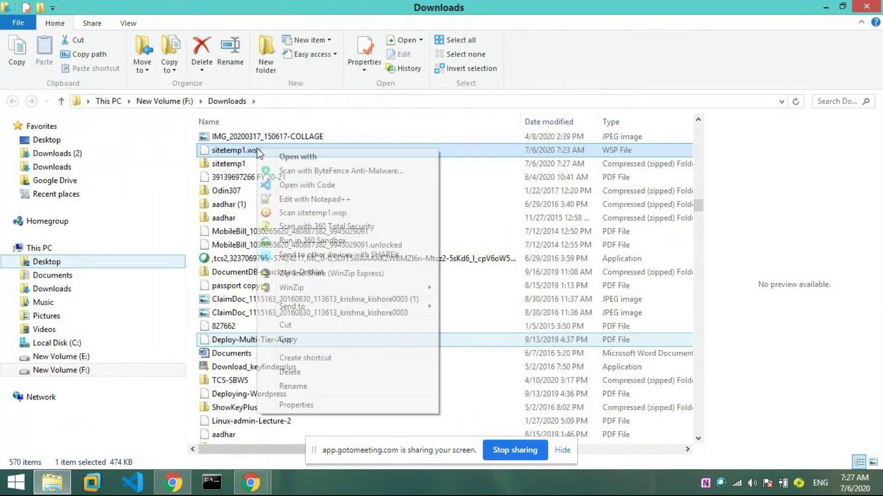
pyautogui.click(285, 403)
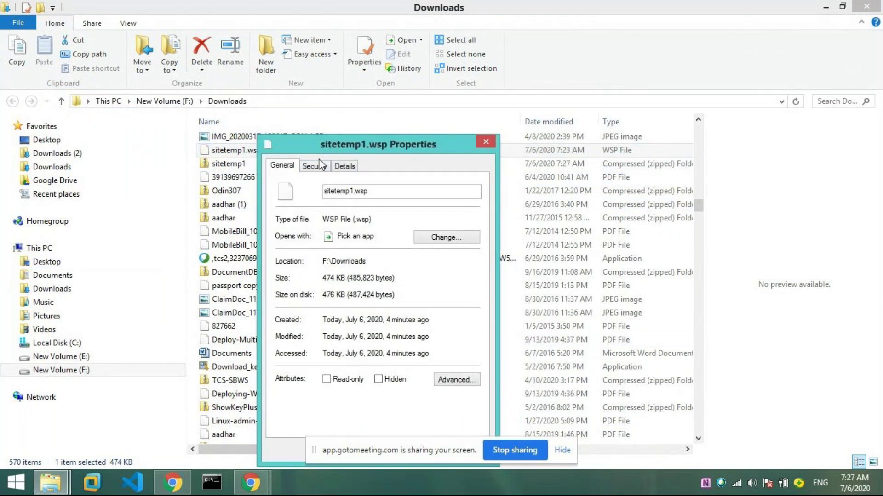
pyautogui.click(321, 164)
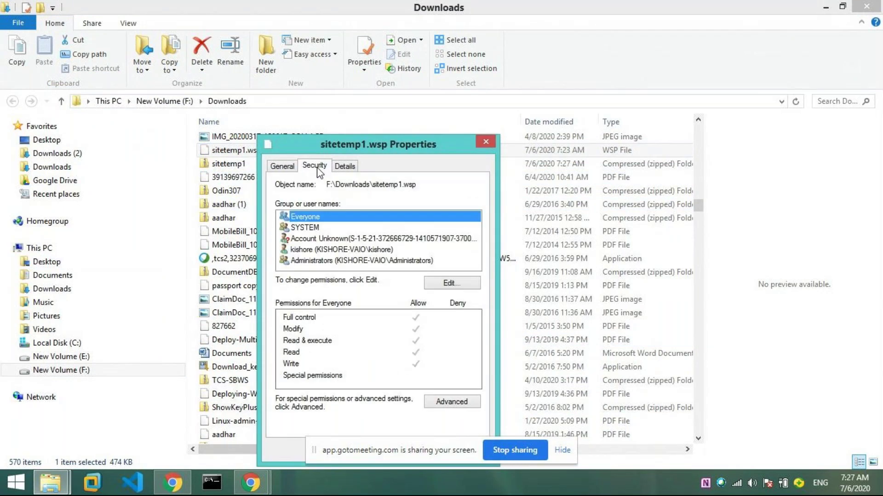
pyautogui.click(282, 167)
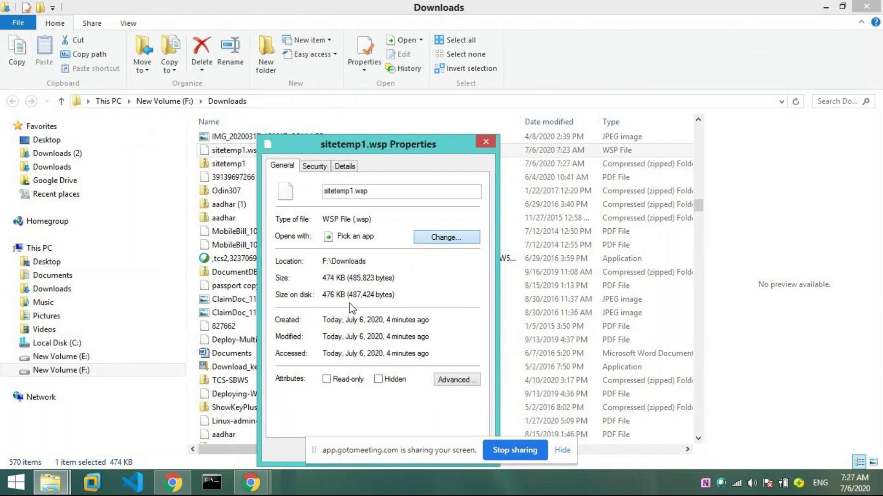
pyautogui.click(395, 393)
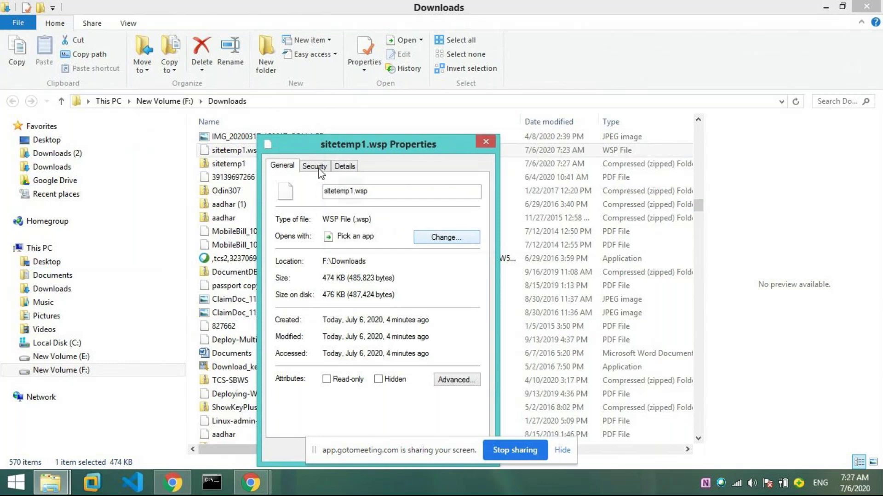
pyautogui.click(336, 167)
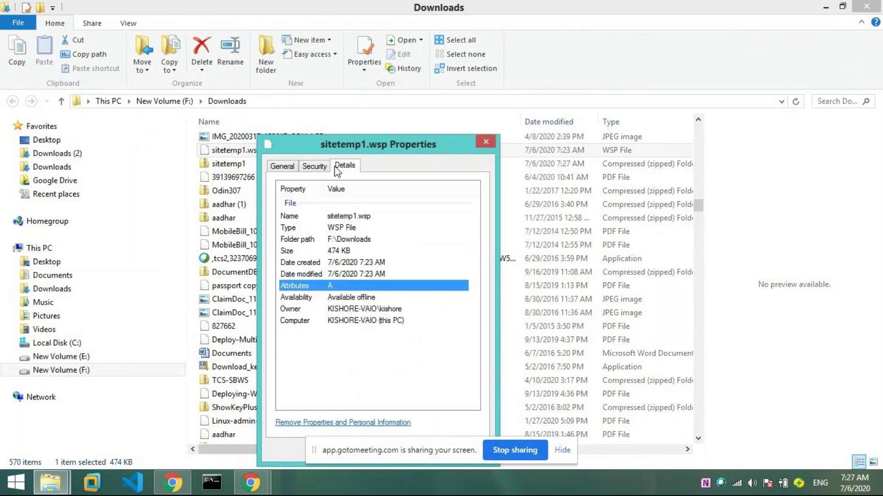
pyautogui.click(288, 168)
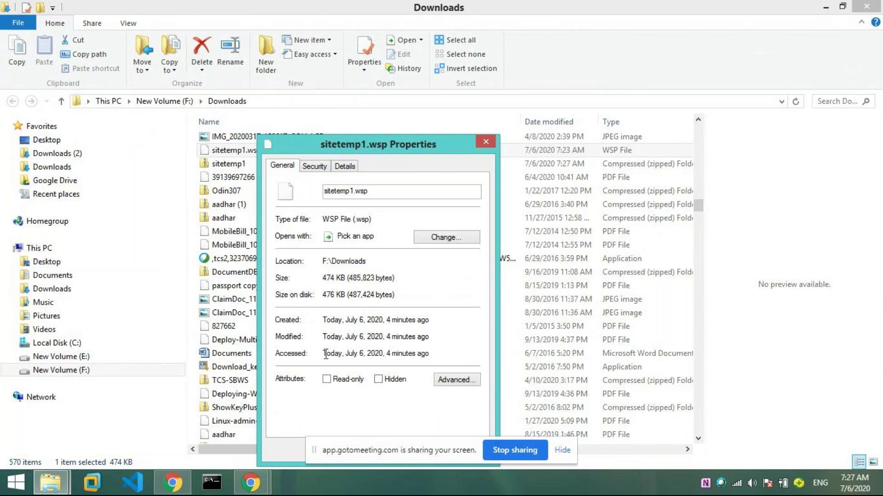
pyautogui.click(477, 143)
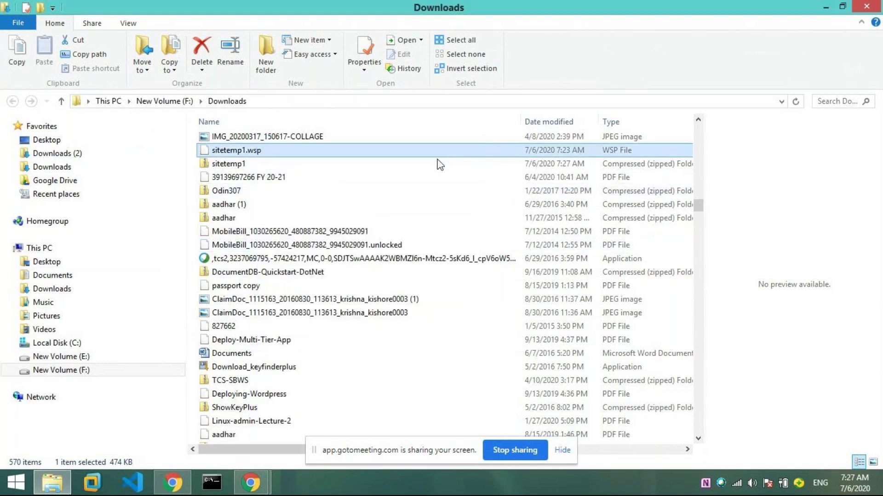
# - Check which apps are offered for opening .wsp files from the sitetemp1.wsp properties, and leave the association unassigned
pyautogui.rightClick(283, 156)
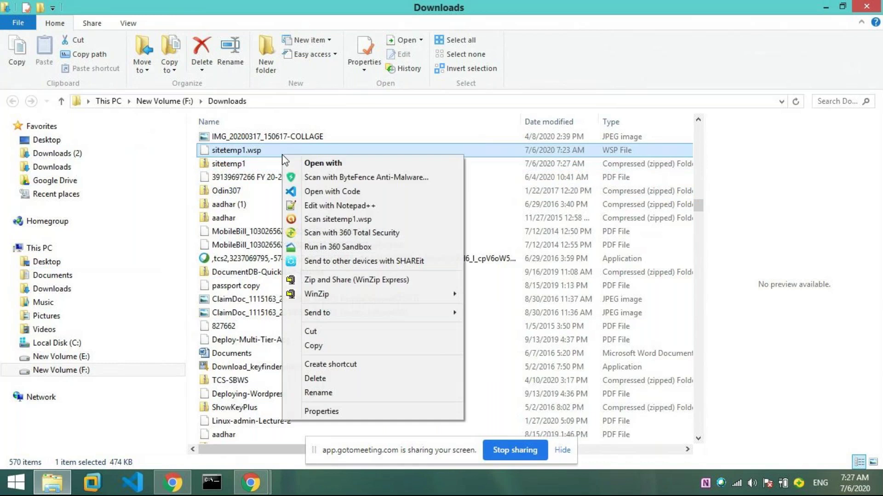
pyautogui.click(334, 407)
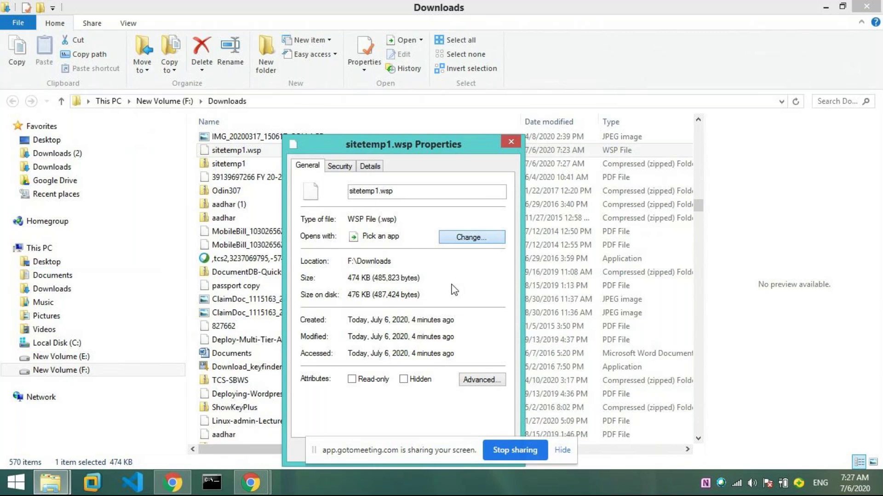
pyautogui.click(454, 238)
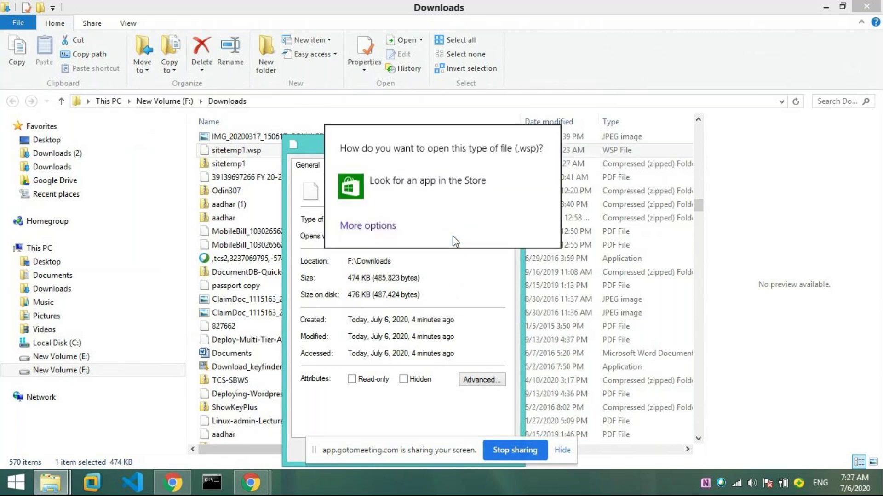
pyautogui.click(430, 423)
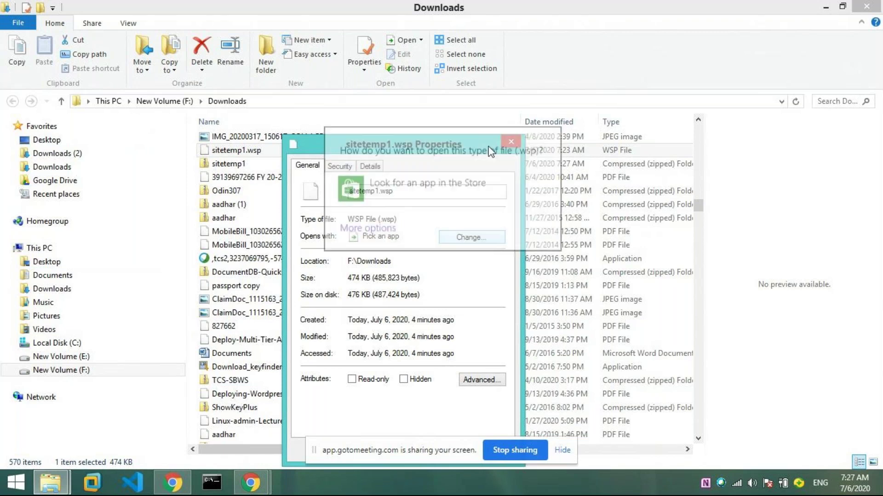
pyautogui.click(702, 136)
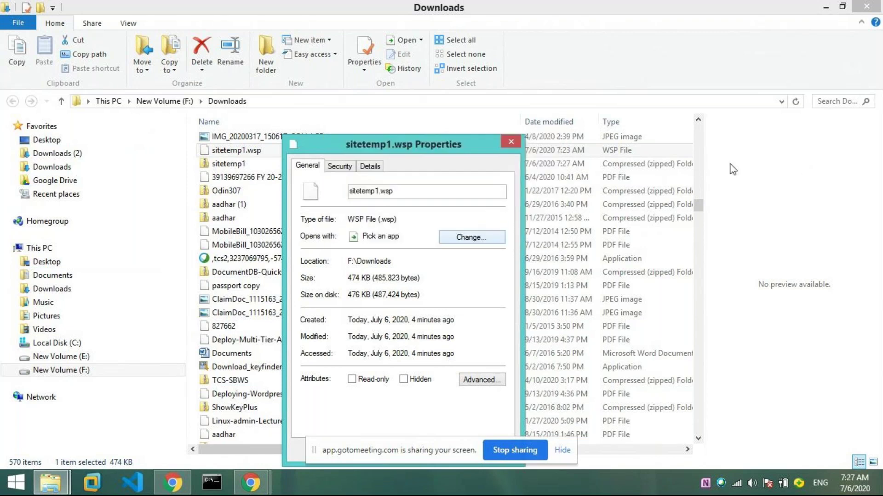
pyautogui.press('Escape')
# - Rename sitetemp1.wsp with a .zip extension, accepting the extension change and the alternative name sitetemp1 (2).zip
pyautogui.press('F2')
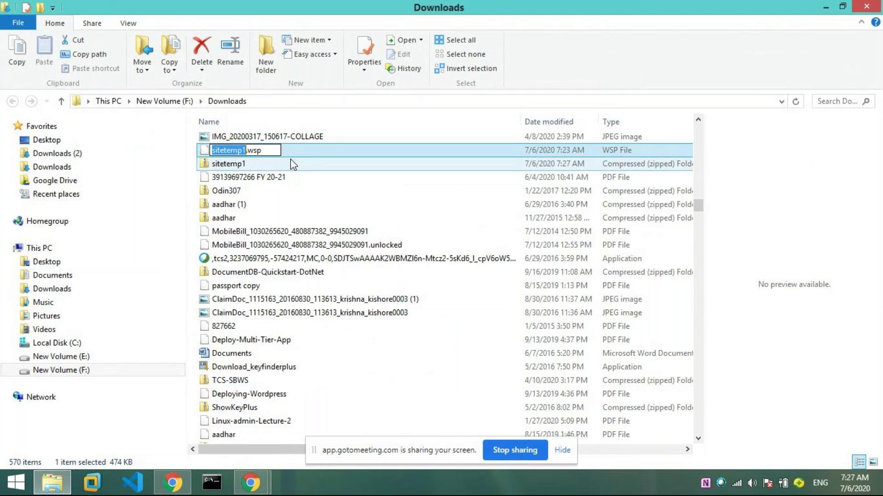
pyautogui.click(270, 149)
pyautogui.press('BackSpace')
pyautogui.press('BackSpace')
pyautogui.press('BackSpace')
pyautogui.write('z')
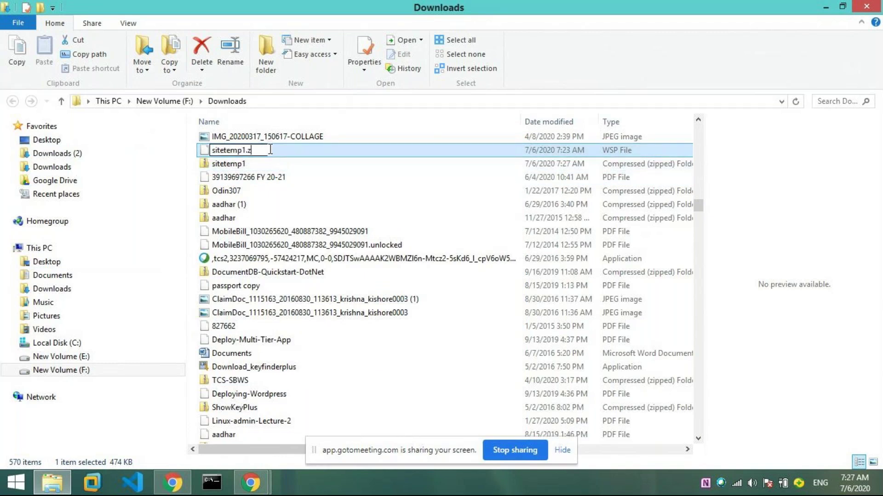
pyautogui.write('ip')
pyautogui.press('Return')
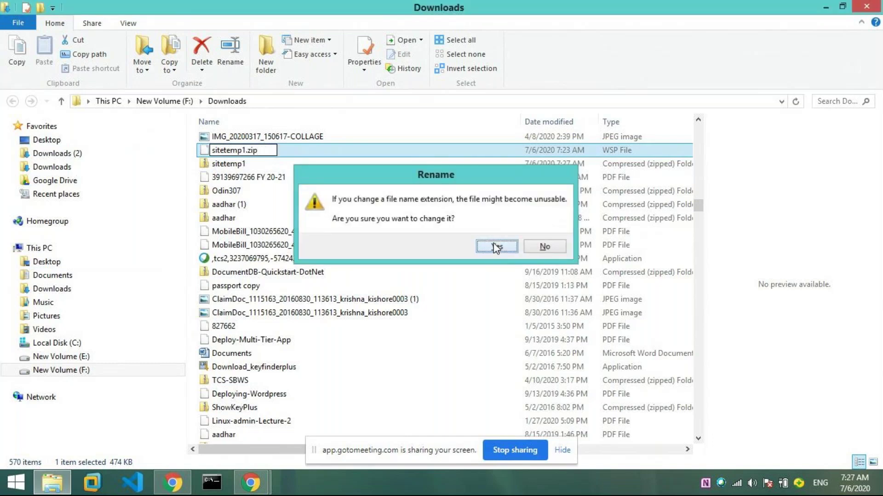
pyautogui.click(494, 243)
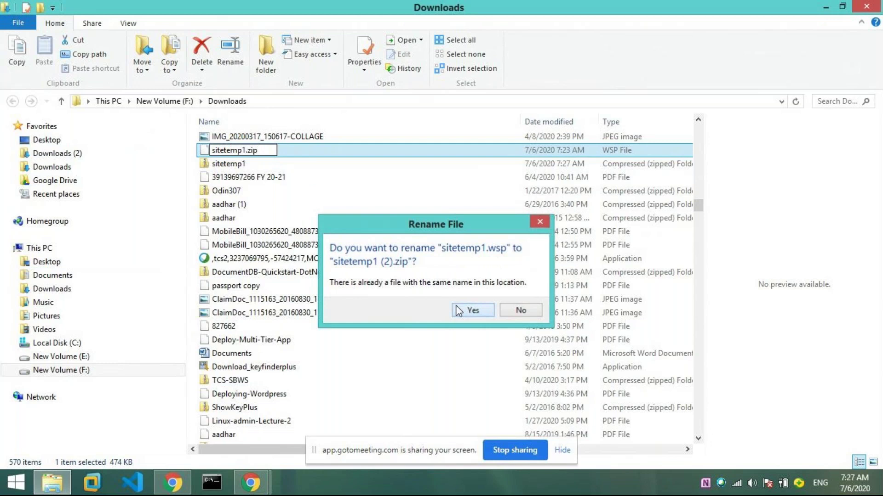
pyautogui.click(456, 306)
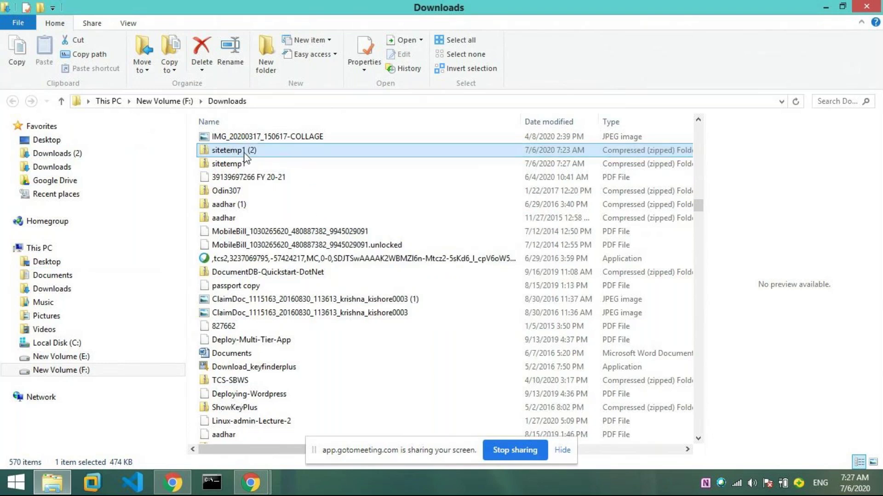
# - Try to extract sitetemp1 (2).zip into the Downloads folder with WinZip
pyautogui.rightClick(245, 156)
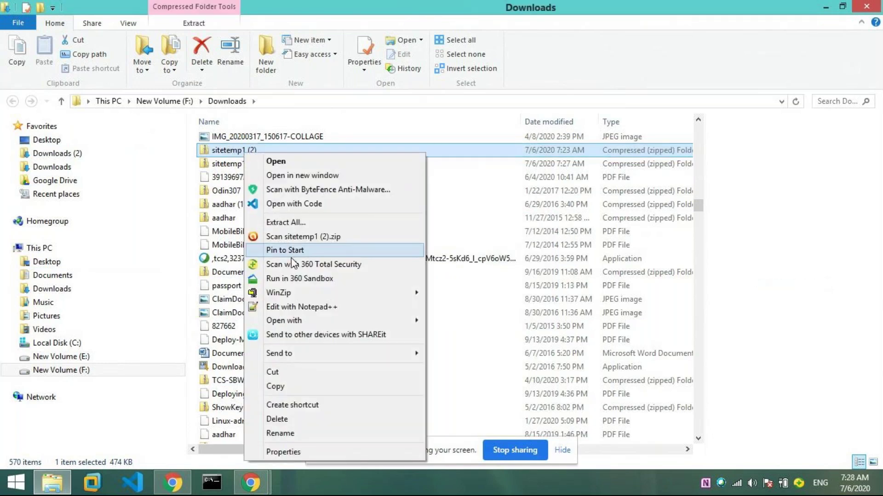
pyautogui.moveTo(409, 290)
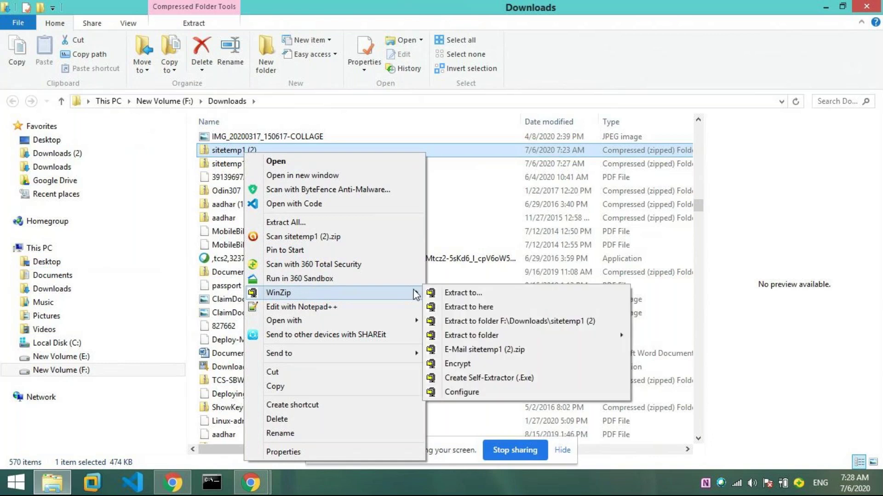
pyautogui.click(466, 306)
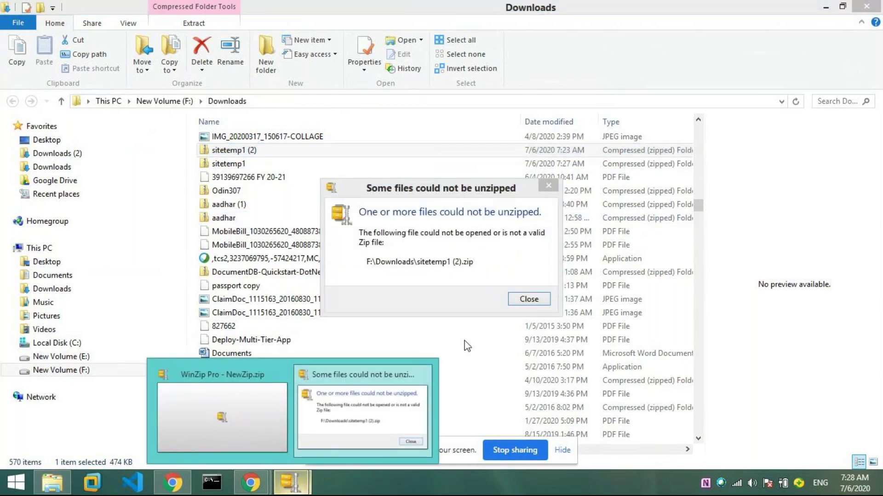
pyautogui.click(529, 299)
# - Extract the sitetemp1.zip archive directly into the Downloads folder with WinZip
pyautogui.rightClick(250, 167)
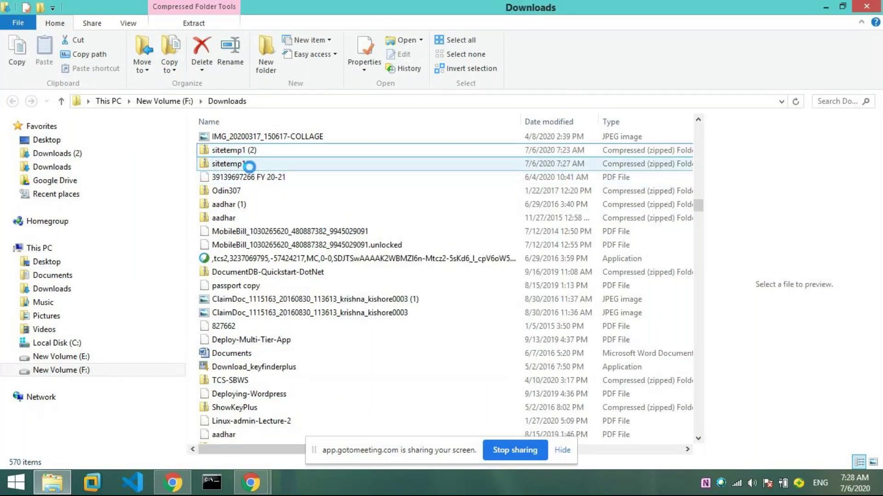
pyautogui.click(250, 167)
pyautogui.rightClick(250, 168)
pyautogui.click(239, 167)
pyautogui.rightClick(239, 166)
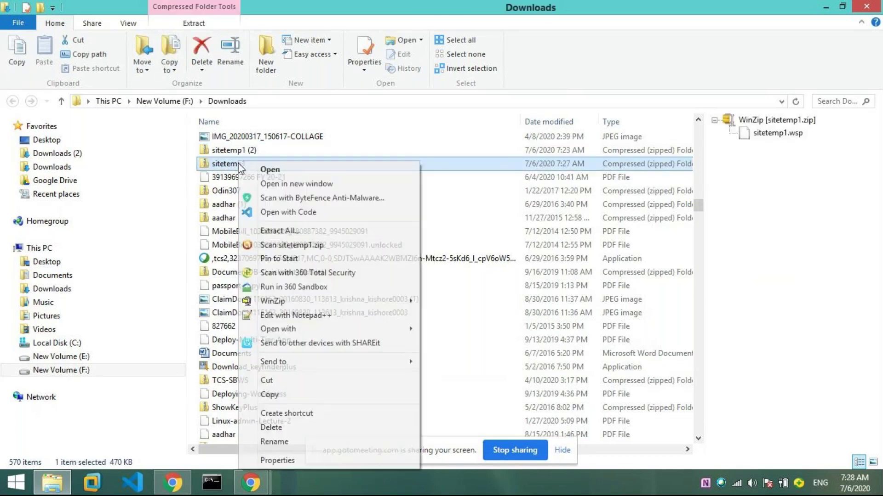
pyautogui.moveTo(405, 301)
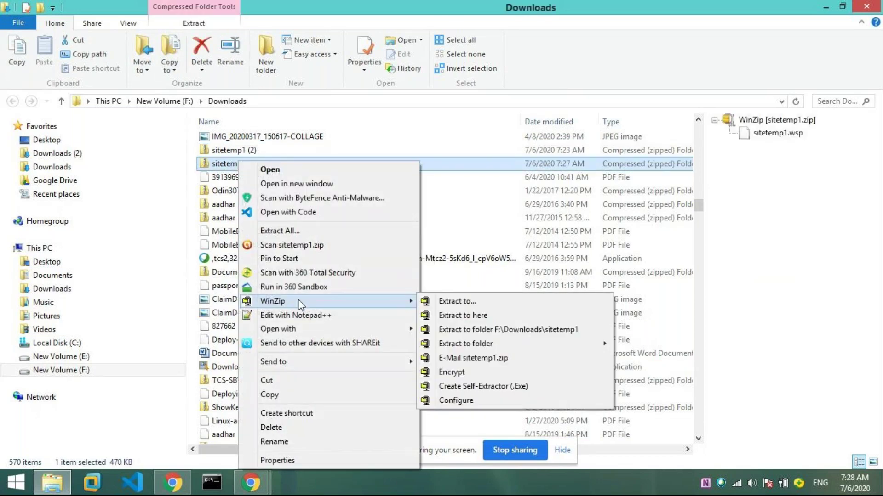
pyautogui.click(478, 315)
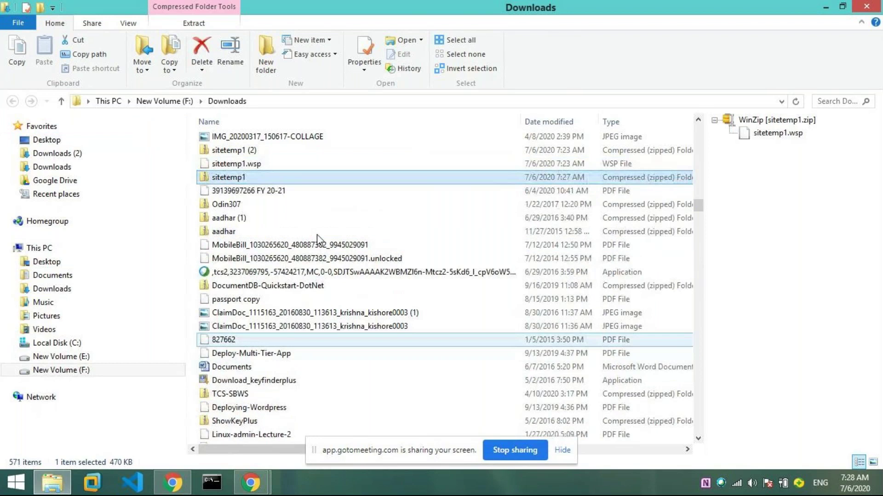
# - Examine the security, details and general properties of the extracted sitetemp1.wsp file
pyautogui.rightClick(236, 164)
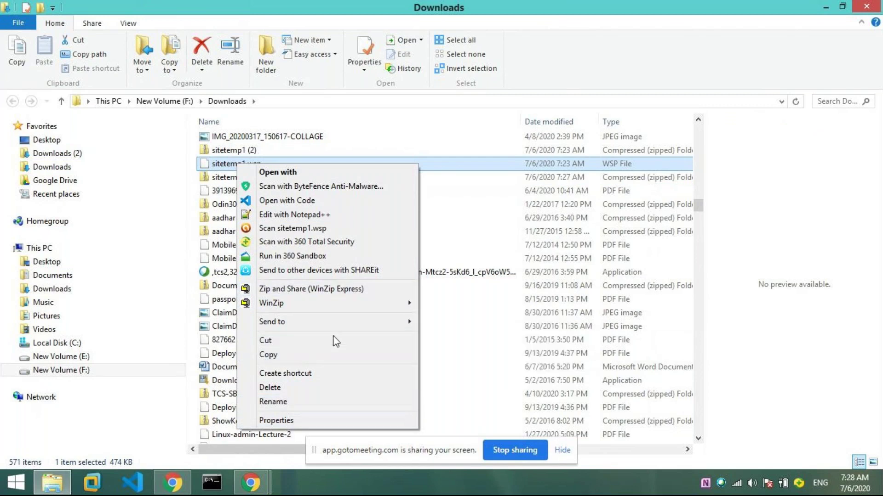
pyautogui.click(306, 421)
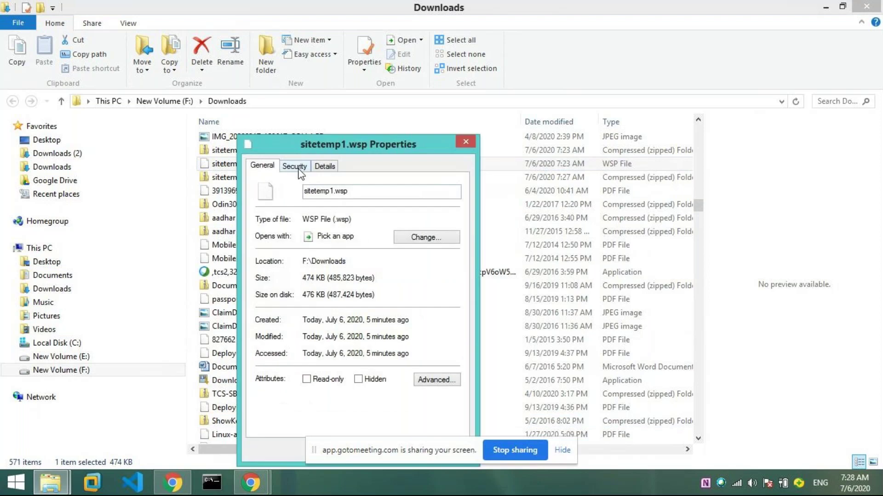
pyautogui.click(297, 166)
pyautogui.click(325, 166)
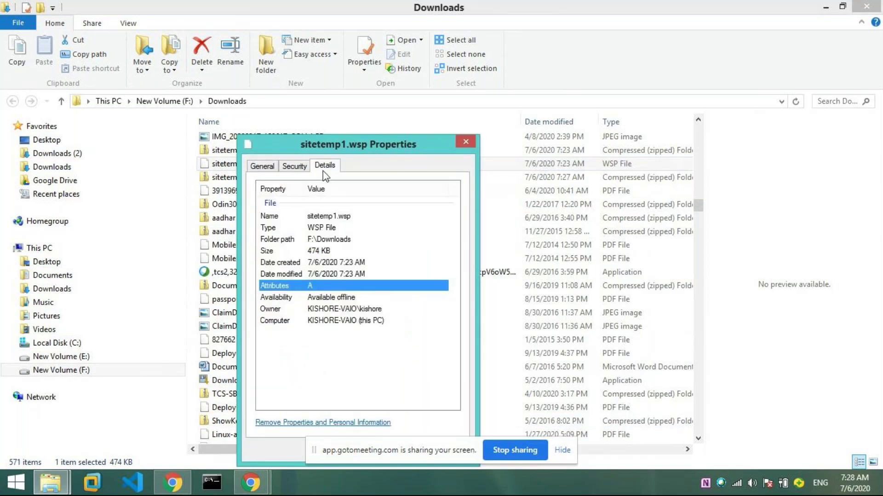
pyautogui.click(293, 167)
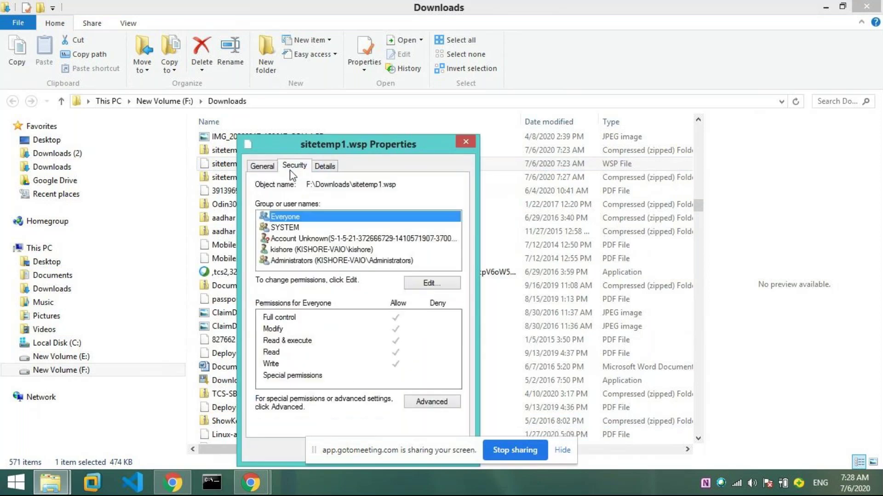
pyautogui.click(266, 166)
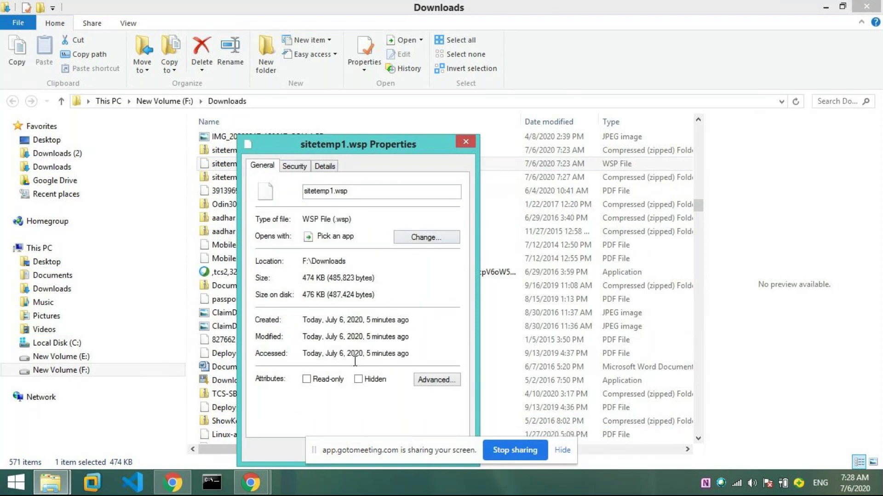
# - Switch to Chrome and search the web for "extract wsp file" in a new tab
pyautogui.click(253, 484)
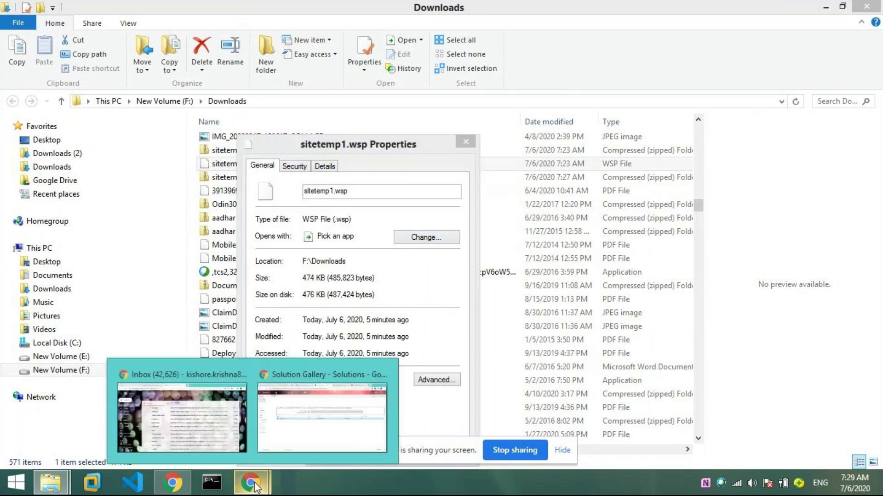
pyautogui.click(234, 432)
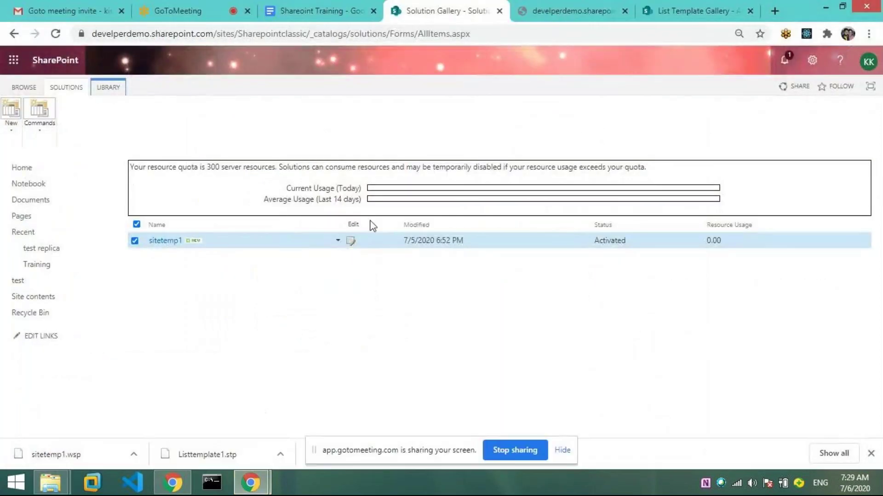
pyautogui.click(774, 5)
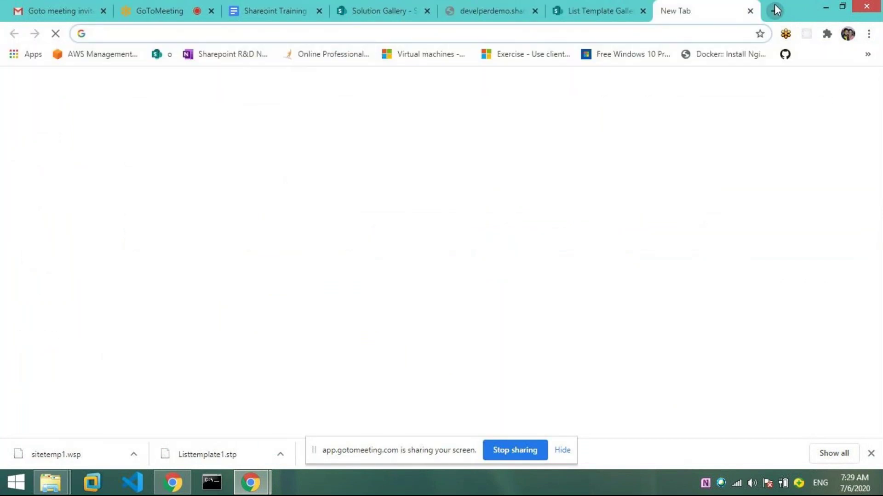
pyautogui.write('wsp e')
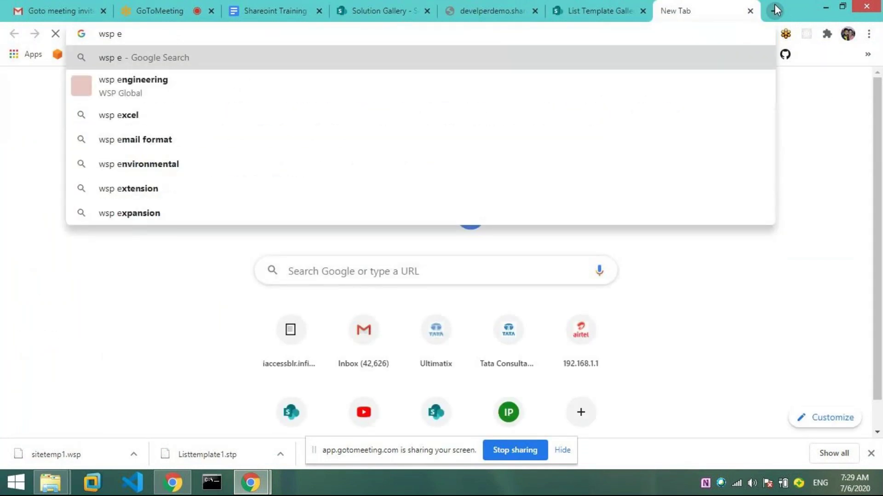
pyautogui.write('xtra')
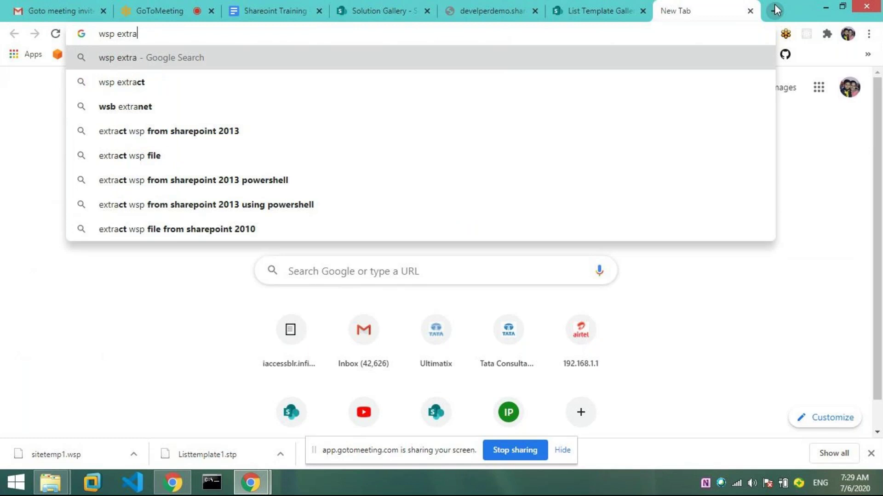
pyautogui.press('Down')
pyautogui.press('Down')
pyautogui.press('Down')
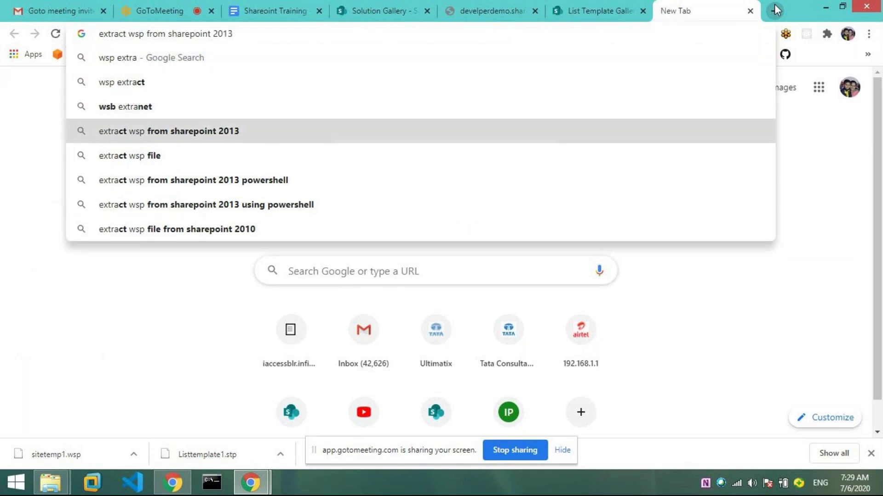
pyautogui.press('Down')
pyautogui.press('Return')
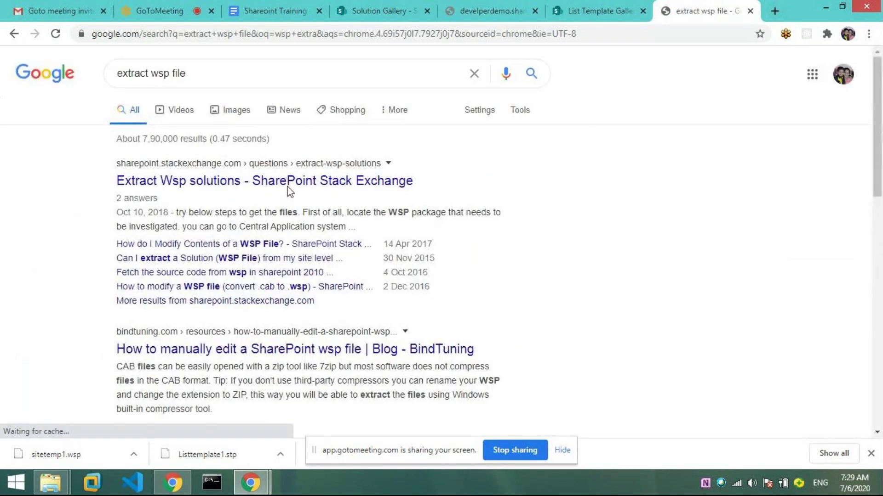
# - Open the Stack Exchange question "Extract Wsp solutions" and read the accepted answer's extraction steps
pyautogui.click(259, 184)
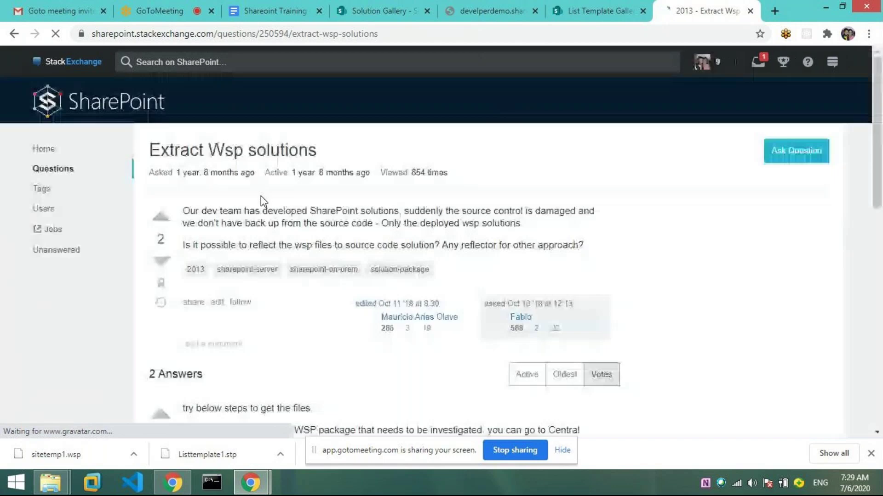
pyautogui.scroll(-4, 261, 198)
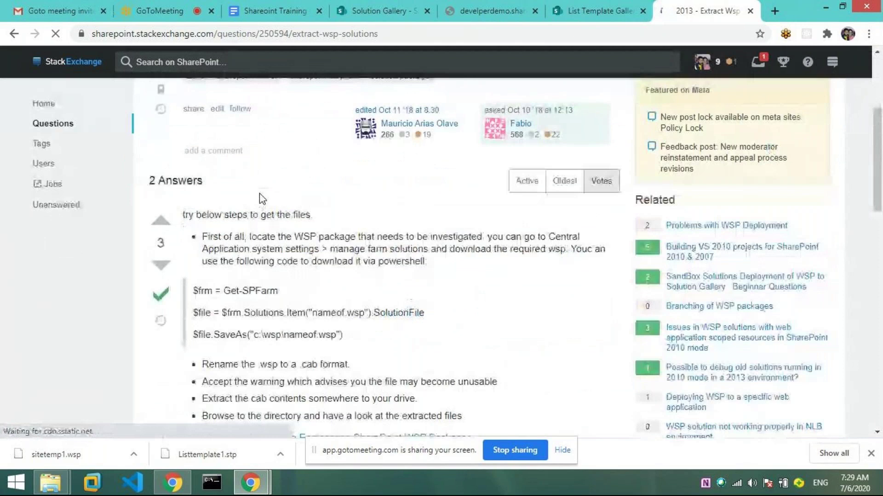
pyautogui.scroll(-4, 262, 199)
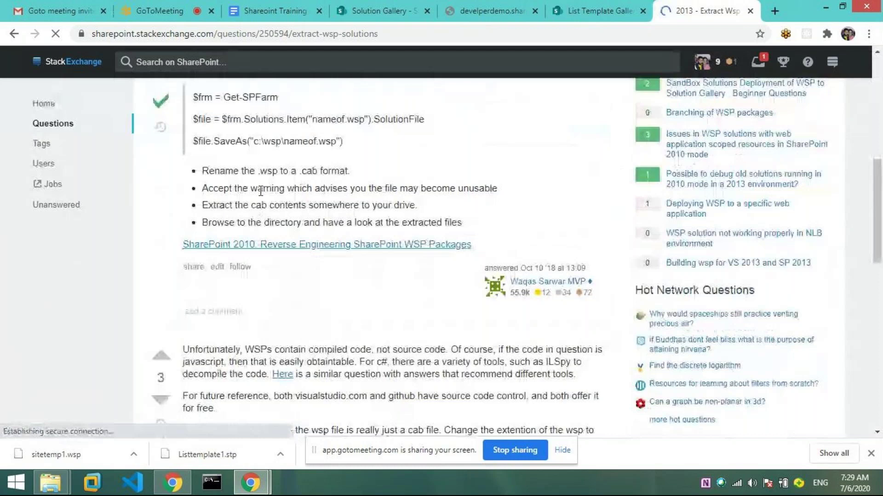
# - Switch back to the Downloads folder in File Explorer, dismissing the app chooser and the sitetemp1.wsp properties
pyautogui.moveTo(51, 483)
pyautogui.click(207, 418)
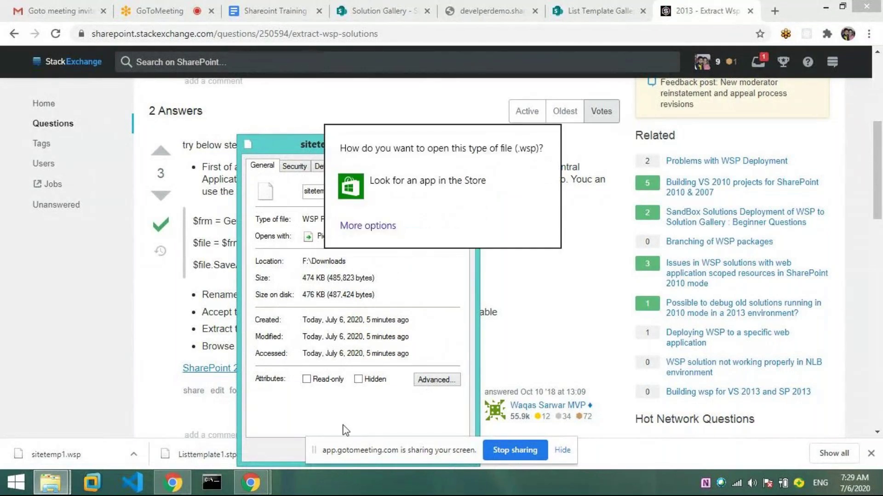
pyautogui.click(258, 140)
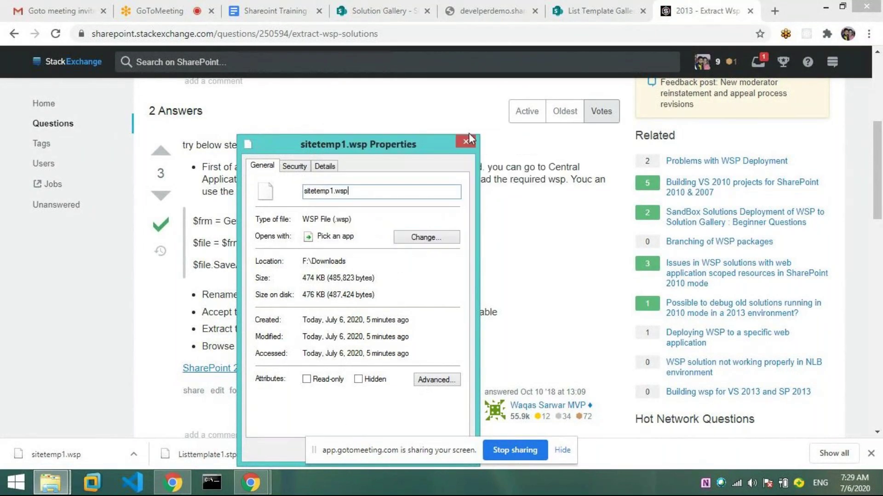
pyautogui.click(468, 138)
pyautogui.click(63, 489)
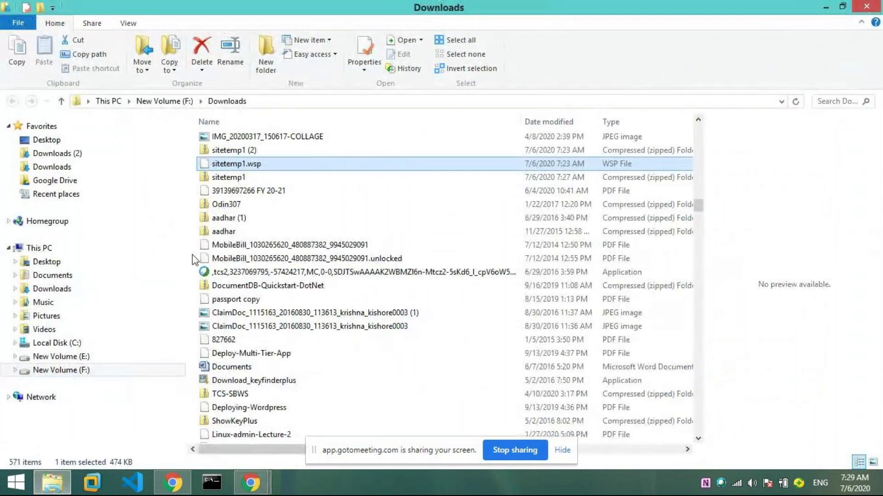
# - Rename sitetemp1.wsp to sitetemp1.cab and accept the extension change
pyautogui.press('F2')
pyautogui.press('Right')
pyautogui.press('BackSpace')
pyautogui.press('BackSpace')
pyautogui.press('BackSpace')
pyautogui.write('cab')
pyautogui.press('Return')
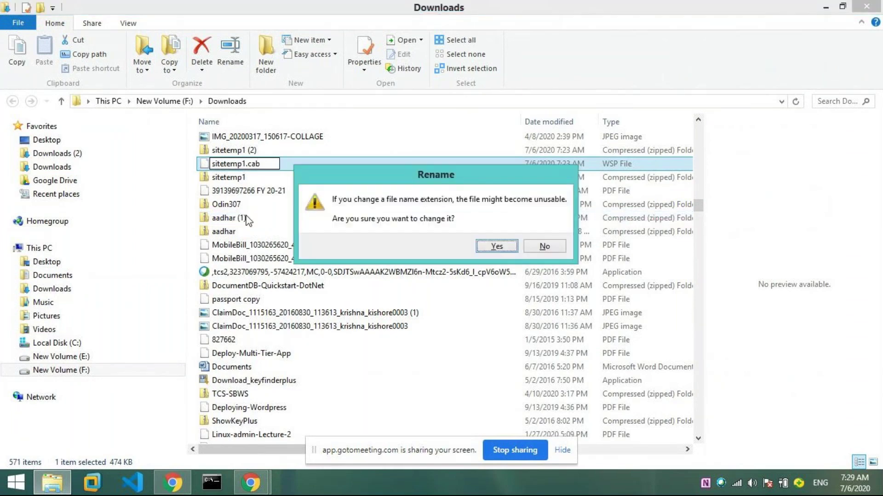
pyautogui.press('Return')
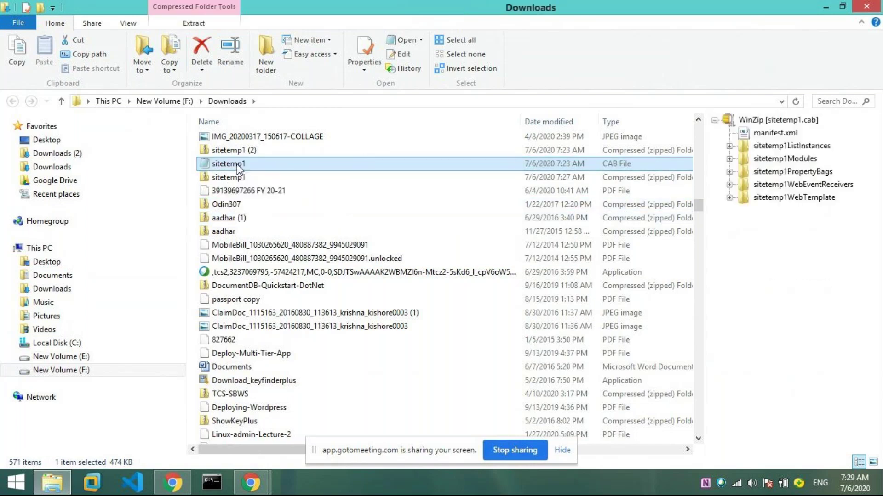
pyautogui.click(237, 166)
pyautogui.click(308, 160)
pyautogui.press('F2')
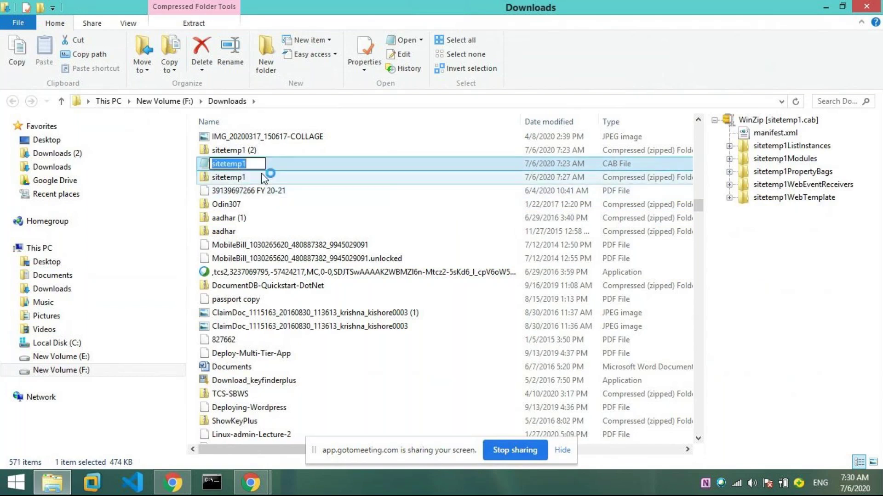
pyautogui.click(307, 166)
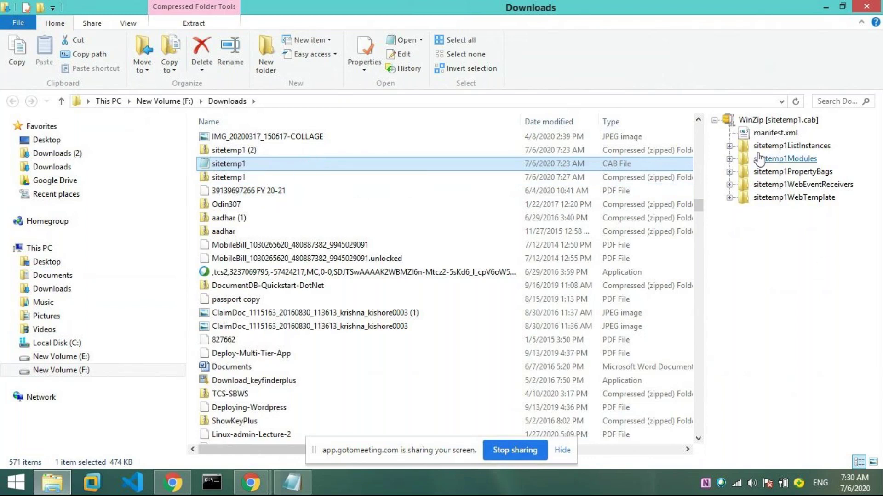
# - Expand the sitetemp1Modules, sitetemp1ListInstances and sitetemp1PropertyBags folders in the WinZip preview of sitetemp1.cab
pyautogui.click(763, 275)
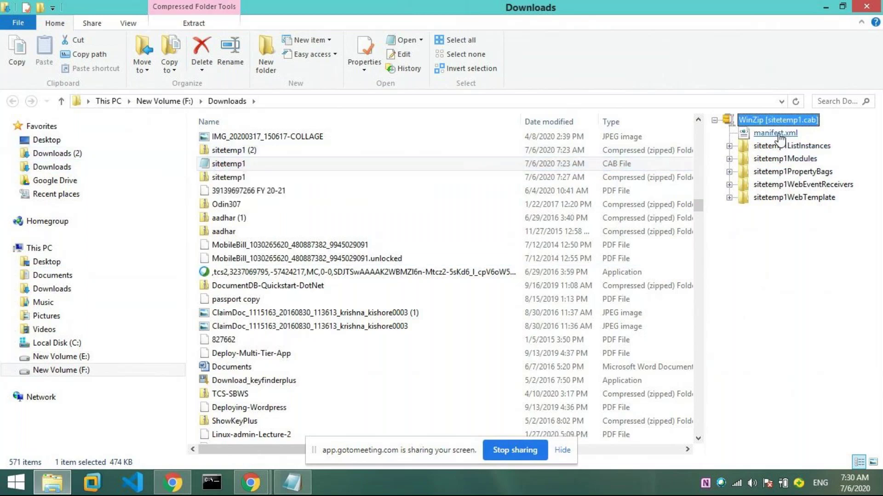
pyautogui.click(729, 159)
pyautogui.click(729, 145)
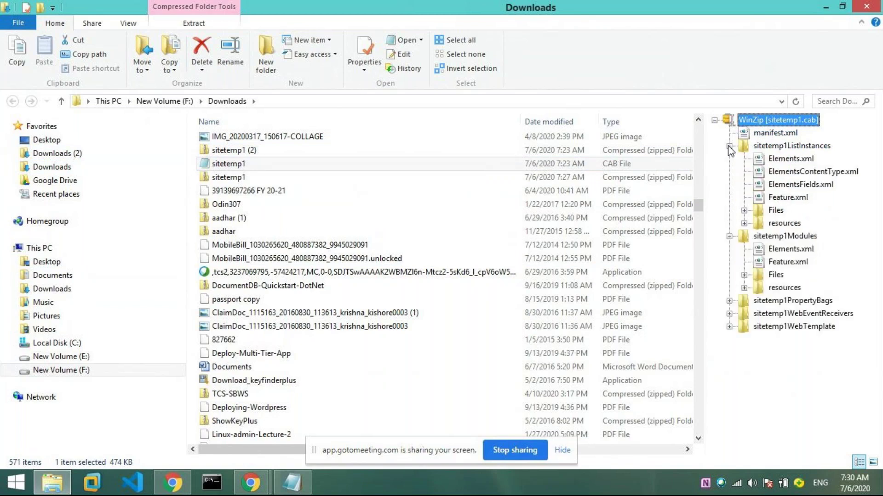
pyautogui.click(729, 300)
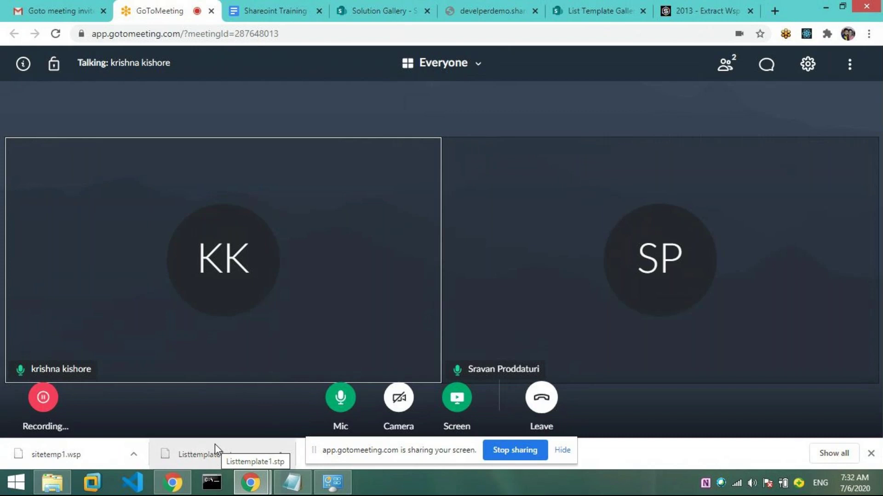
# - Return to the sitetemp1.cab preview in File Explorer and collapse all of its top-level folders
pyautogui.click(251, 482)
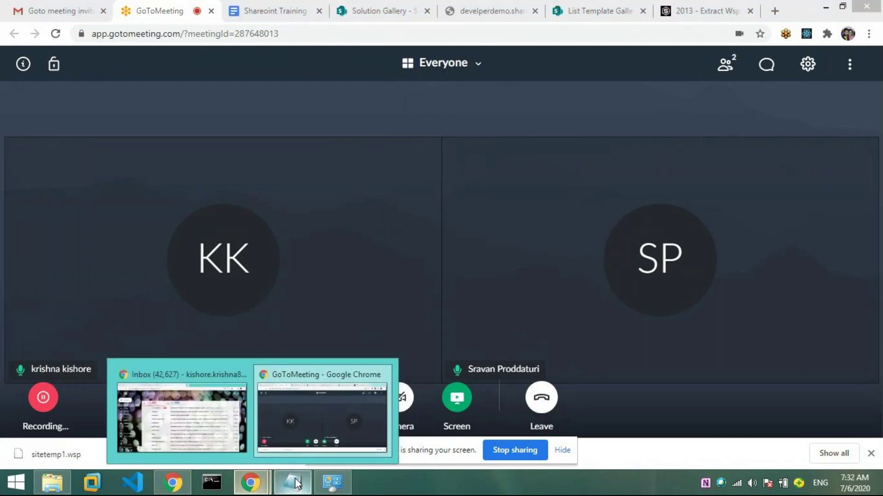
pyautogui.click(70, 482)
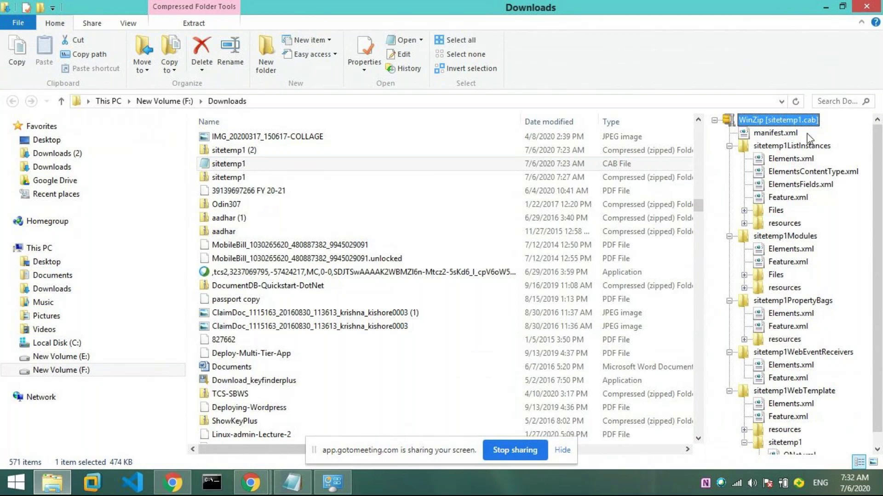
pyautogui.scroll(-1, 800, 167)
pyautogui.scroll(1, 800, 168)
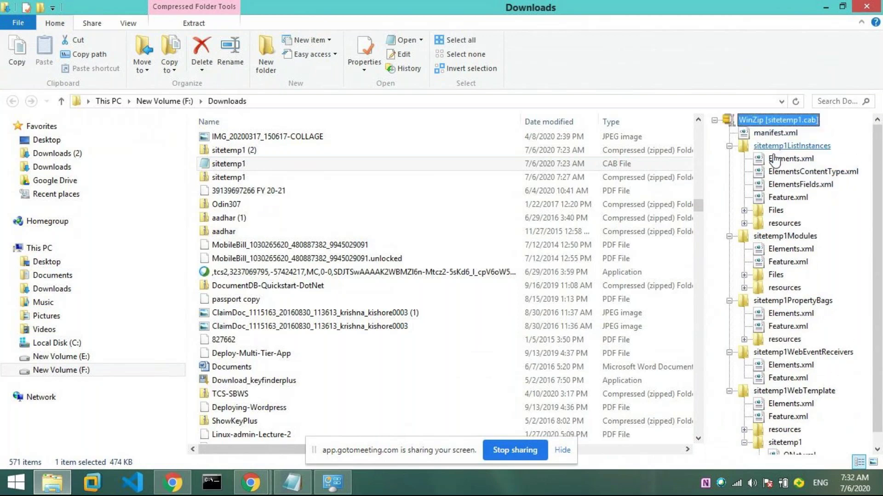
pyautogui.scroll(-2, 733, 152)
pyautogui.click(729, 146)
pyautogui.click(729, 159)
pyautogui.click(730, 171)
pyautogui.click(729, 185)
pyautogui.click(729, 198)
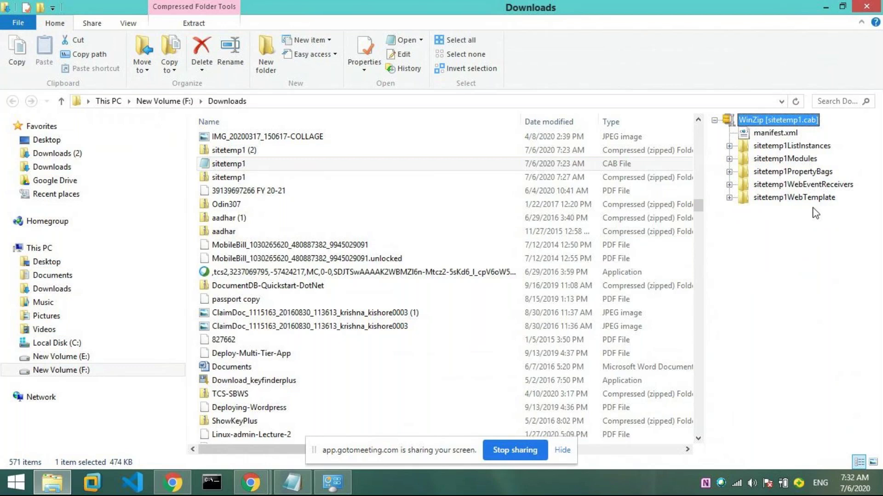
# - Expand the sitetemp1ListInstances folder again in the sitetemp1.cab preview
pyautogui.click(729, 147)
pyautogui.click(729, 146)
pyautogui.click(729, 146)
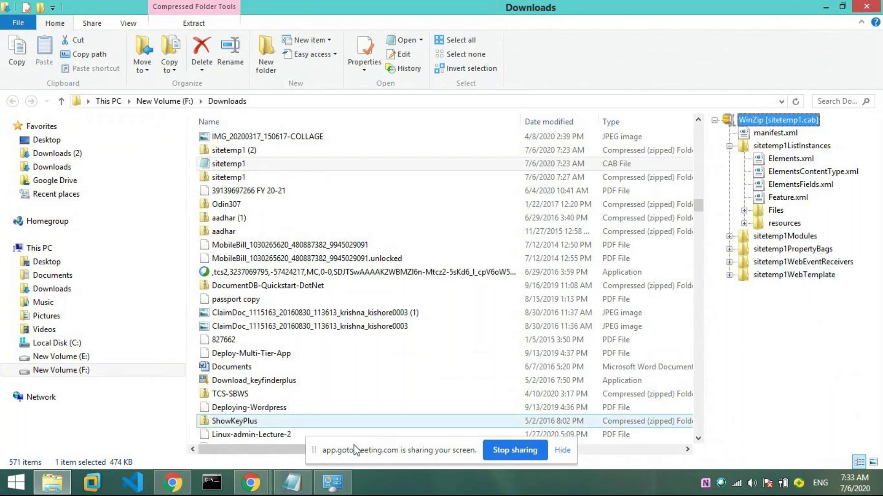
pyautogui.click(244, 491)
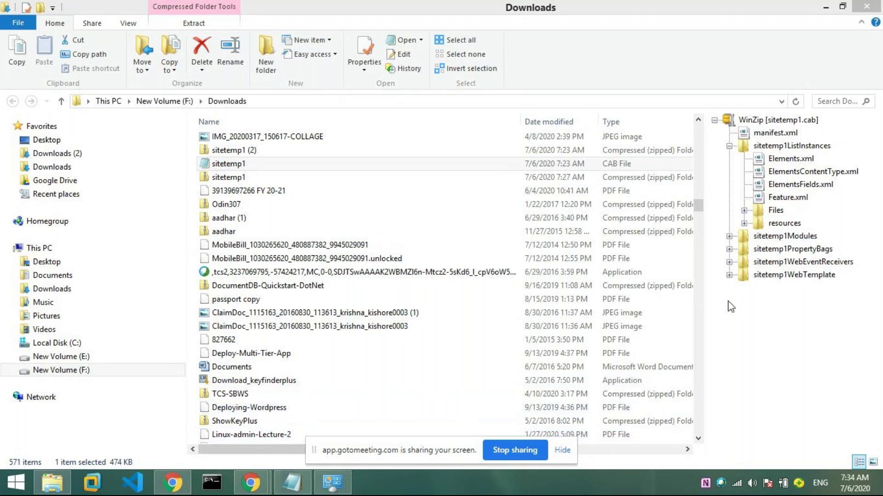
# - Expand Files and Lists under sitetemp1ListInstances, including the test, ContentTypeSyncLog and PublishedFeed list folders
pyautogui.click(744, 211)
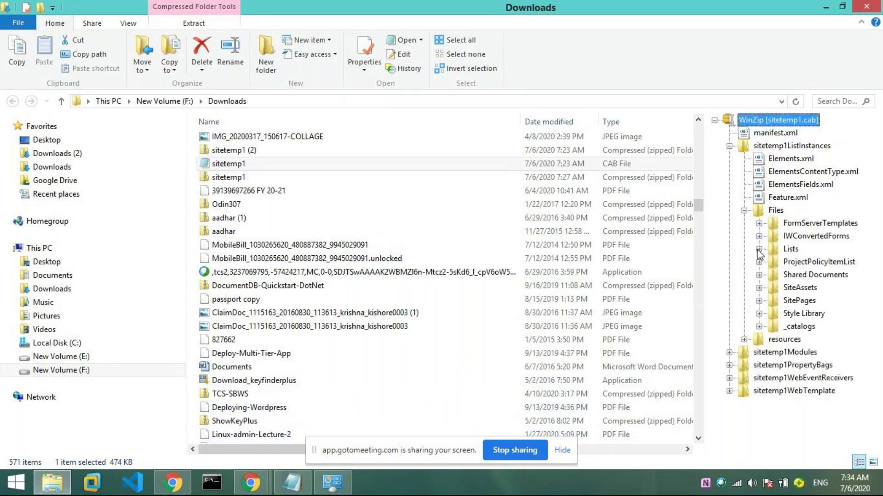
pyautogui.click(759, 249)
pyautogui.click(774, 301)
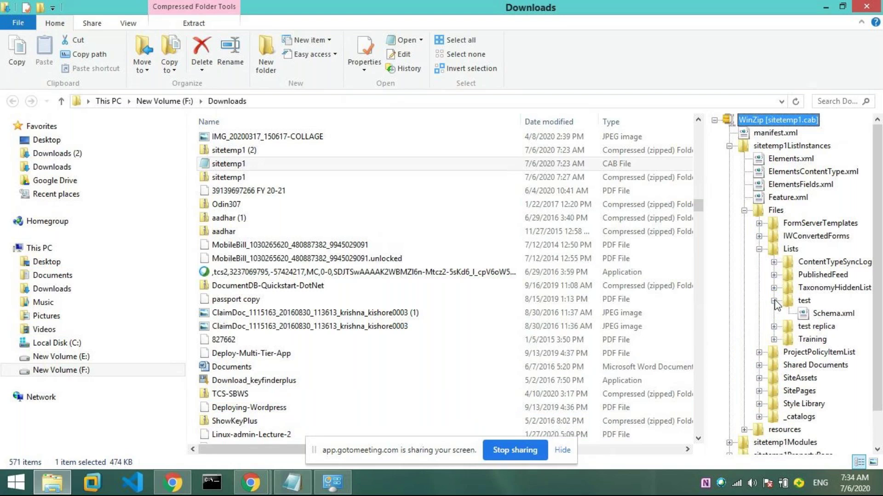
pyautogui.click(774, 262)
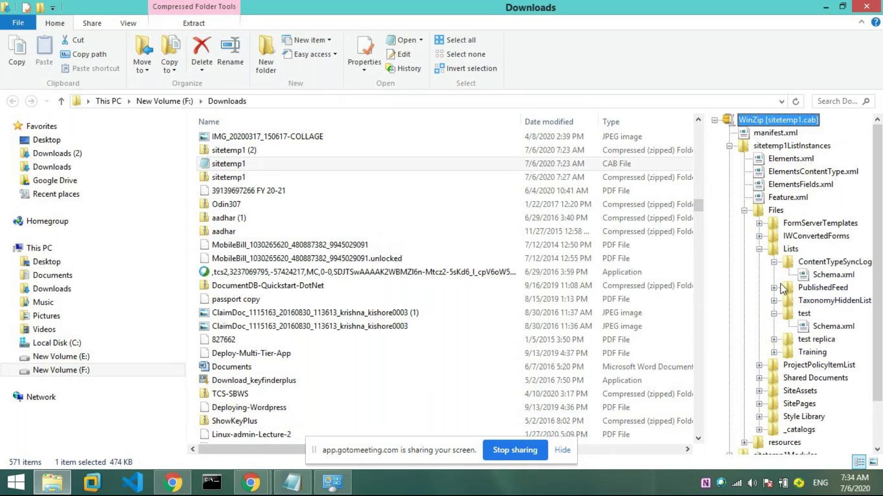
pyautogui.click(774, 288)
# - Expand ProjectPolicyItemList, Shared Documents, SiteAssets, SitePages and Style Library under Files, plus the sitetemp1WebEventReceivers folder
pyautogui.scroll(-2, 766, 338)
pyautogui.click(759, 314)
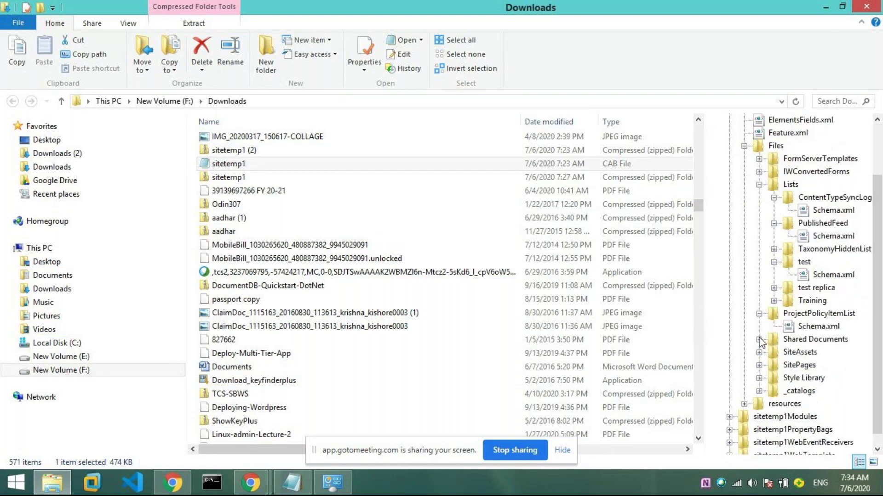
pyautogui.click(759, 339)
pyautogui.click(759, 365)
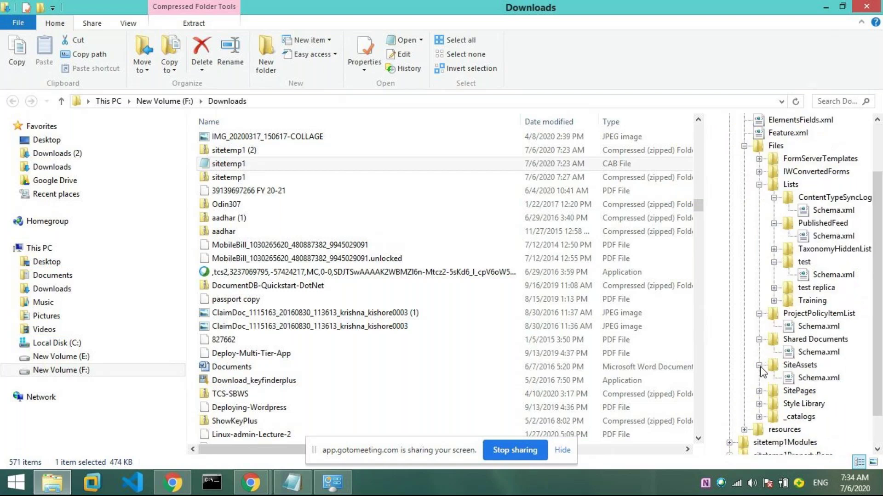
pyautogui.scroll(-1, 762, 371)
pyautogui.click(759, 352)
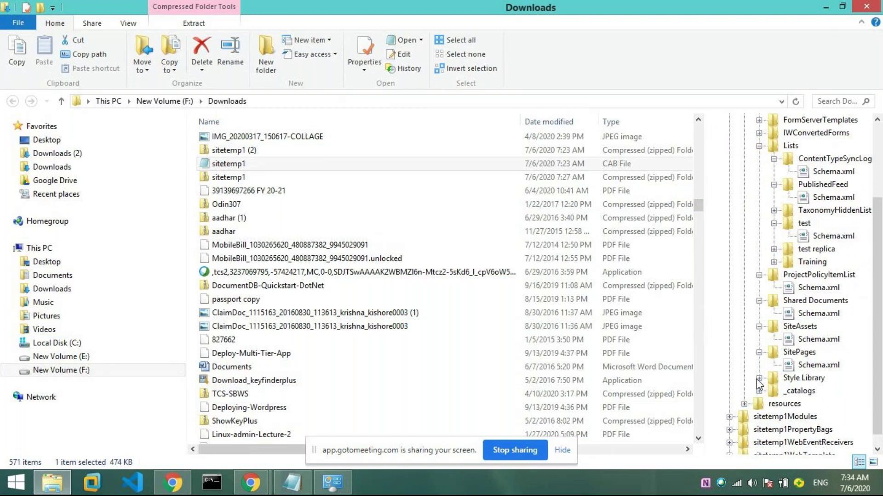
pyautogui.click(758, 378)
pyautogui.scroll(-1, 763, 367)
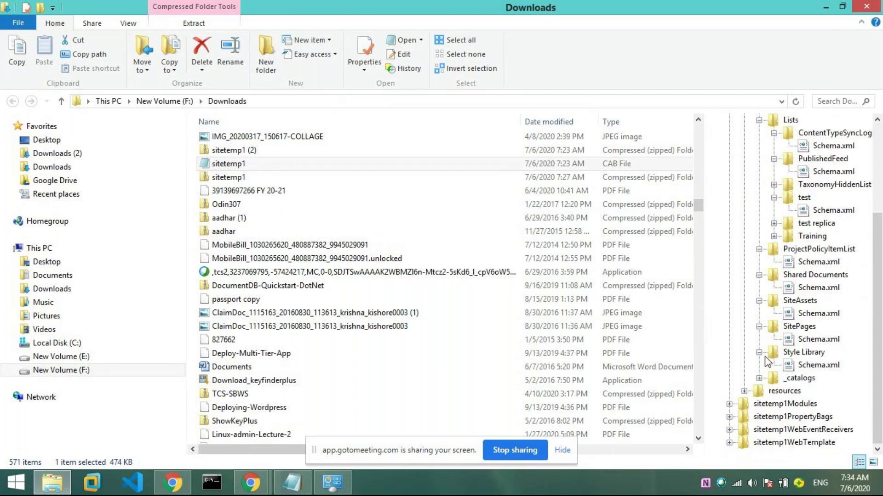
pyautogui.click(729, 431)
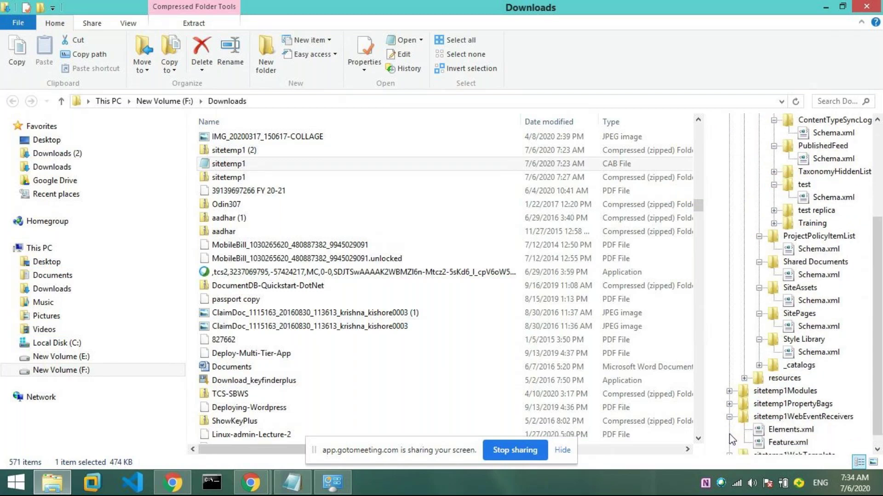
pyautogui.scroll(-1, 729, 434)
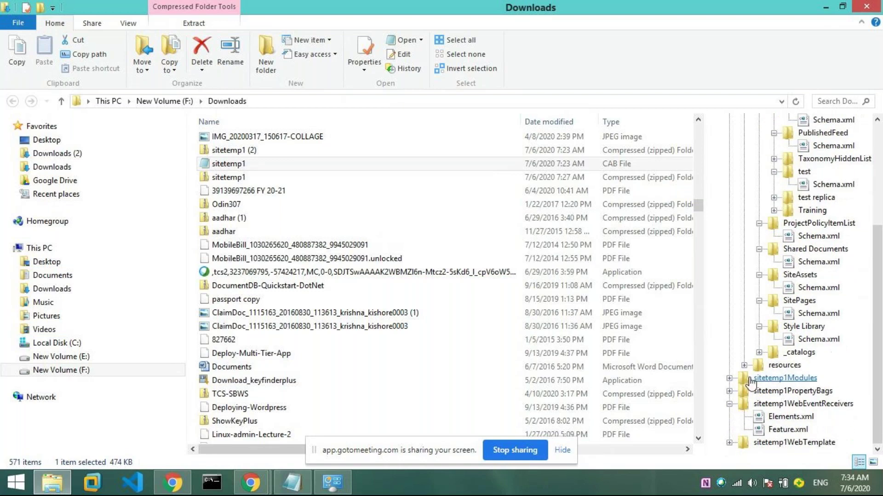
# - Expand sitetemp1WebTemplate with its resources folder, sitetemp1PropertyBags and sitetemp1Modules in the sitetemp1.cab preview
pyautogui.click(729, 444)
pyautogui.click(744, 416)
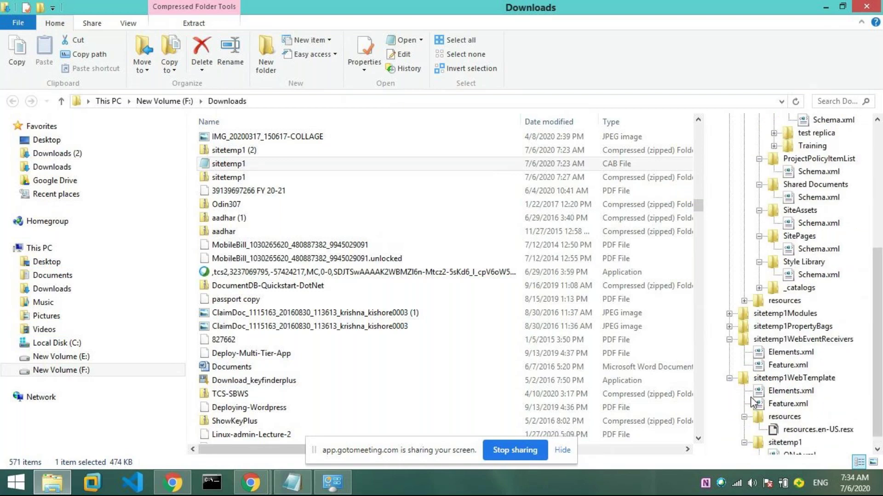
pyautogui.click(729, 326)
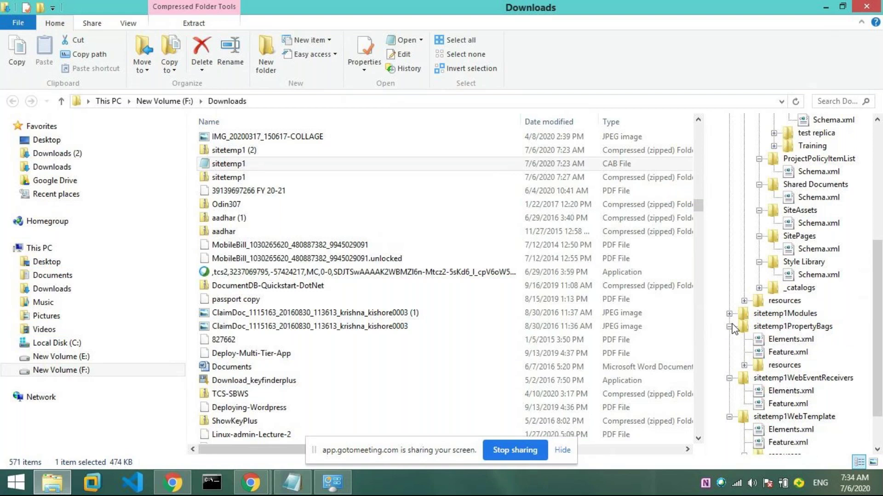
pyautogui.click(729, 314)
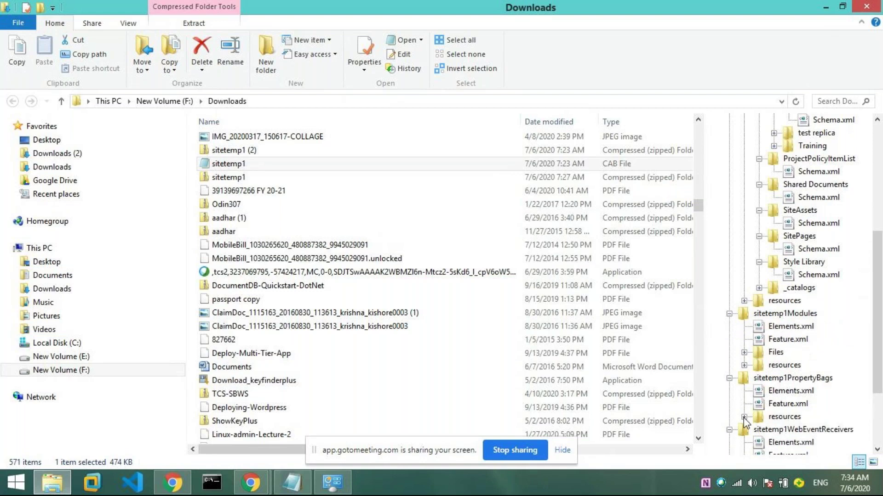
# - Expand the FormServerTemplates and IWConvertedForms folders under Files in sitetemp1ListInstances
pyautogui.scroll(3, 744, 418)
pyautogui.scroll(2, 744, 418)
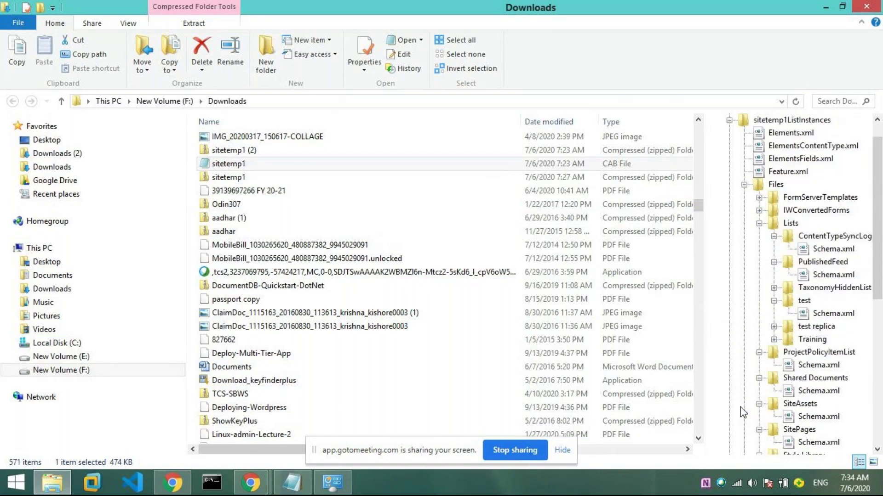
pyautogui.click(759, 198)
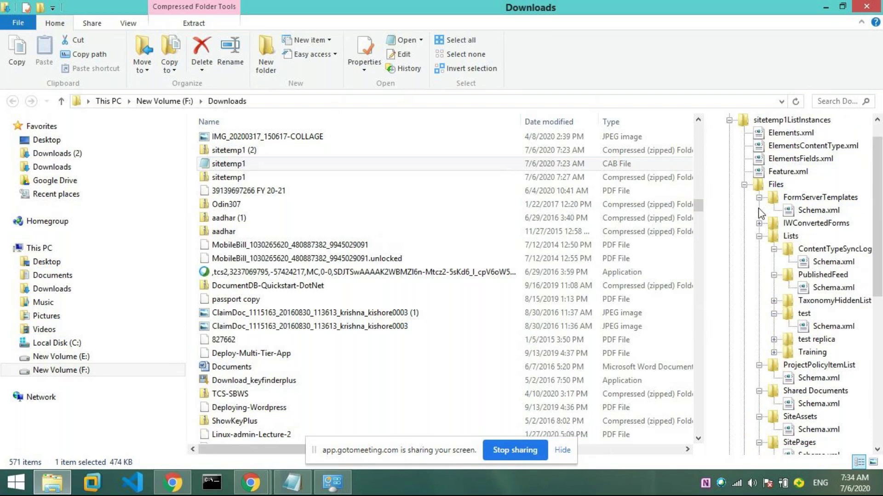
pyautogui.click(759, 224)
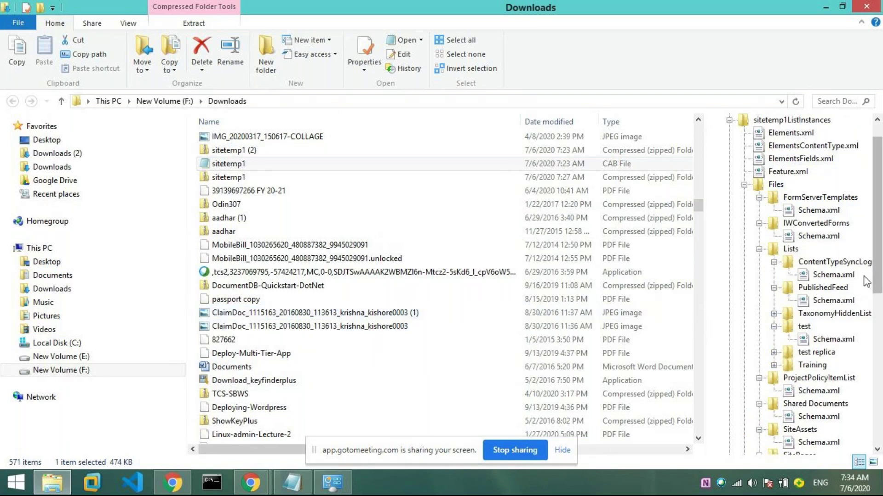
pyautogui.scroll(1, 822, 258)
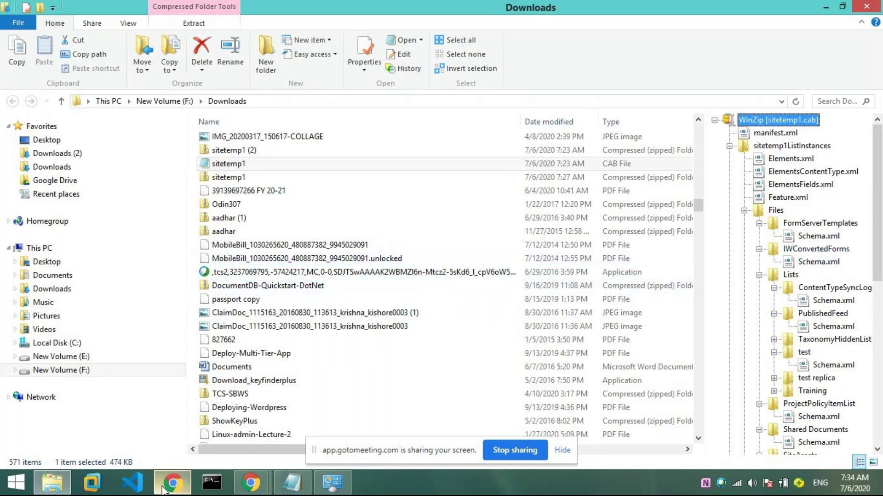
# - Switch to the SharePoint Solution Gallery in Chrome and open the site contents page of the classic site
pyautogui.moveTo(250, 490)
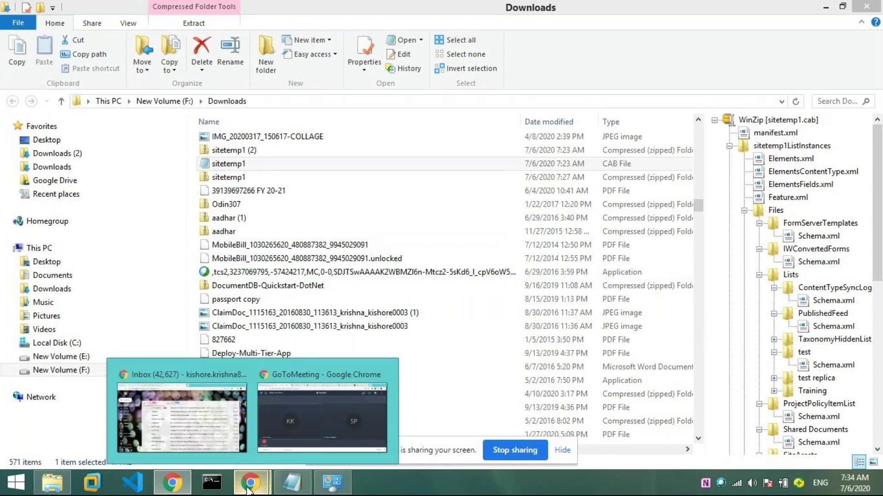
pyautogui.click(322, 419)
pyautogui.click(396, 10)
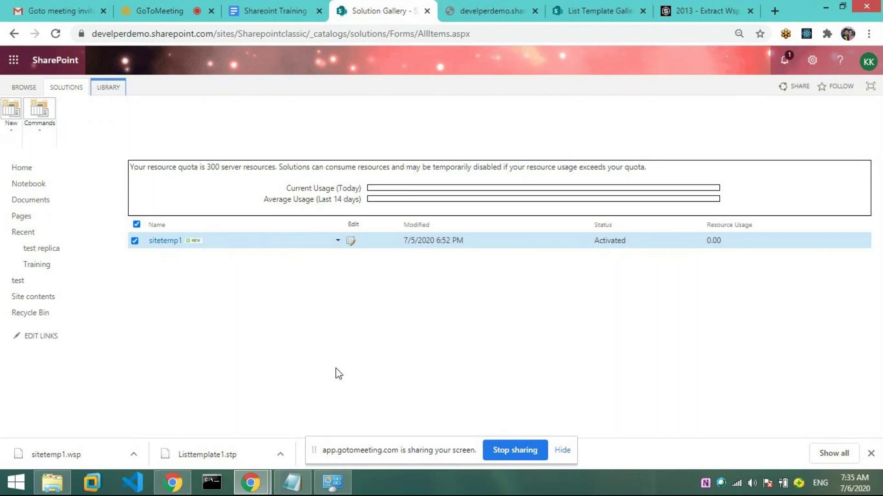
pyautogui.click(33, 300)
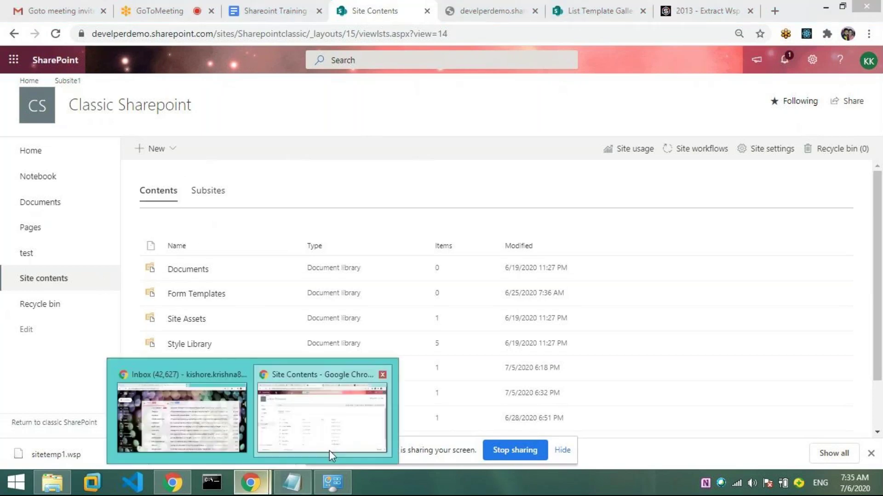
# - Bring the Chrome window forward and switch to the GoToMeeting session
pyautogui.click(329, 451)
pyautogui.click(139, 12)
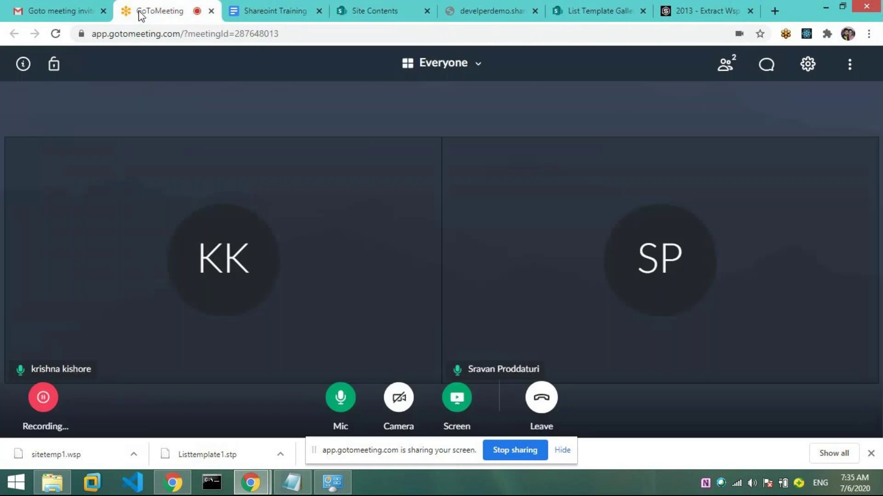